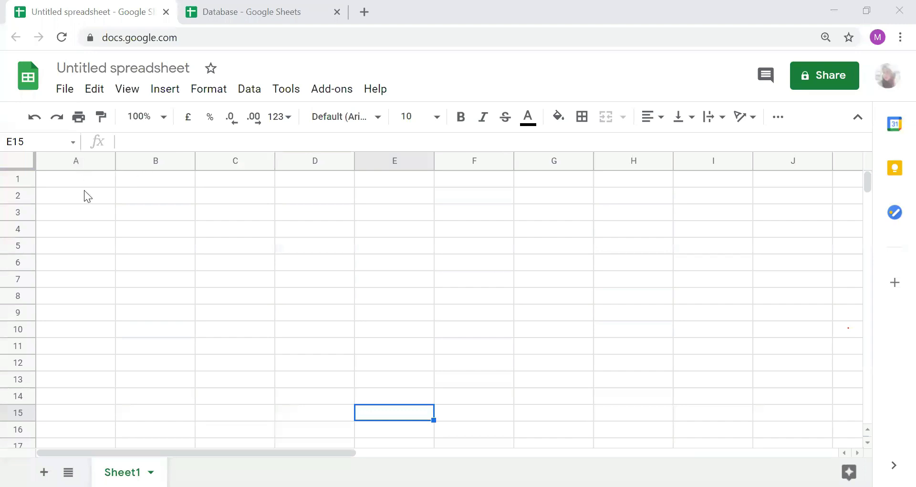
Select the cell range A1:A12 down column A, starting from the first cell of the sheet.
key(ctrl+Home)
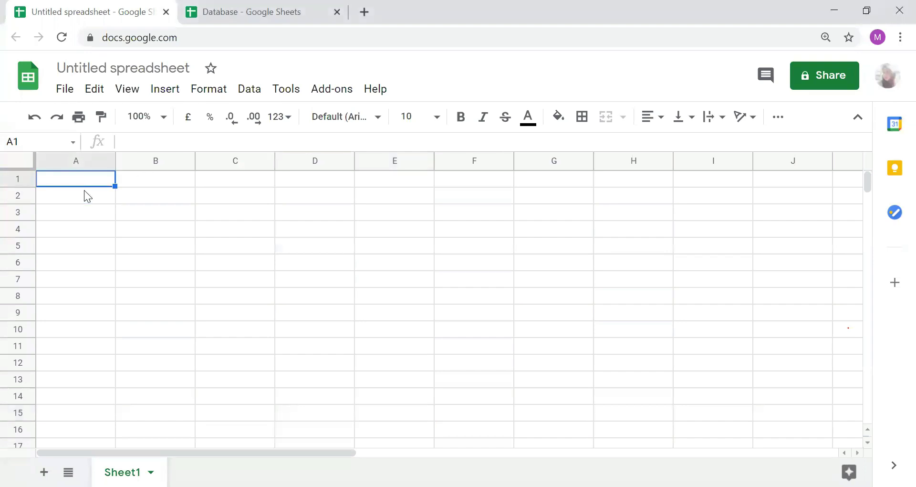
key(shift+Down)
key(shift+Down)
key(shift+Down)
key(shift+Down)
key(shift+Down)
key(shift+Down)
key(shift+Down)
key(shift+Down)
key(shift+Down)
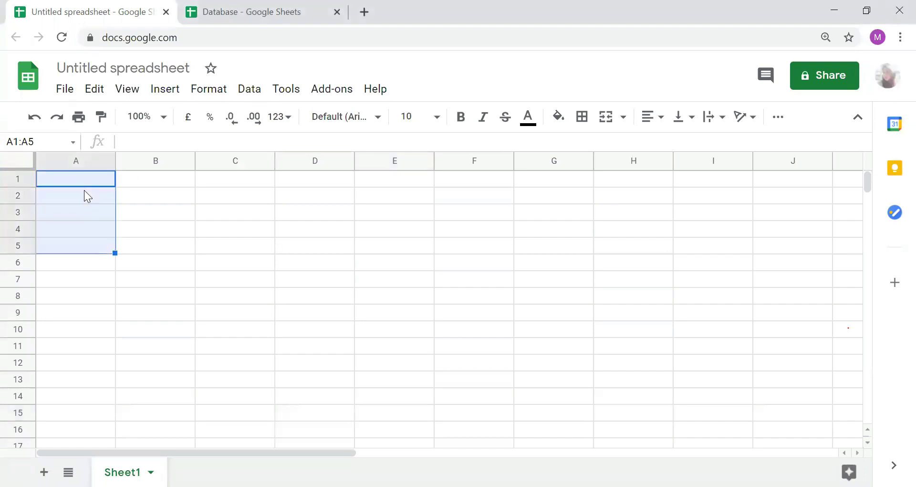
key(shift+Down)
key(shift+Down)
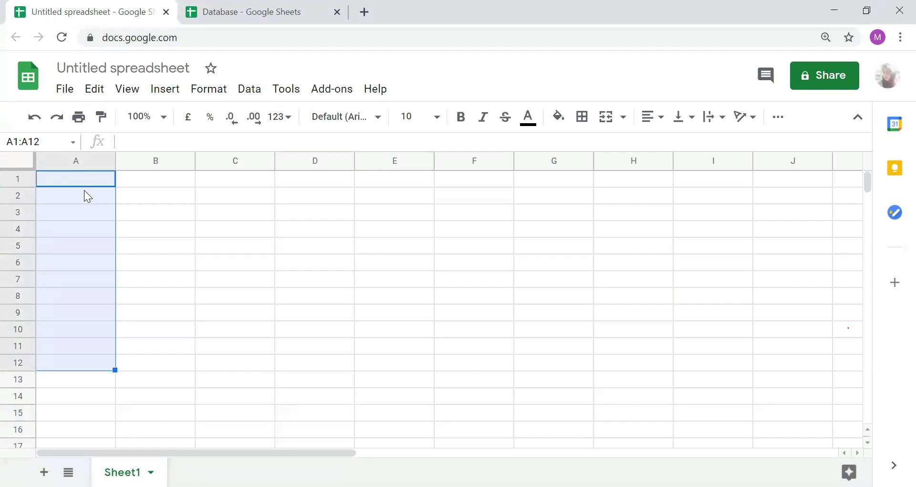
Select the cell range A1:G1 across the first row.
click(141, 183)
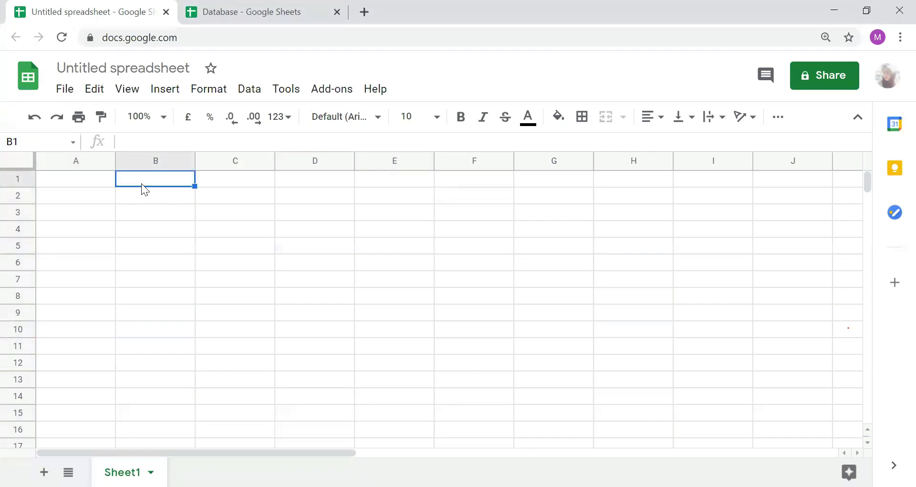
key(Left)
key(shift+Right)
key(shift+Right)
key(shift+Right)
key(shift+Right)
key(shift+Right)
key(shift+Right)
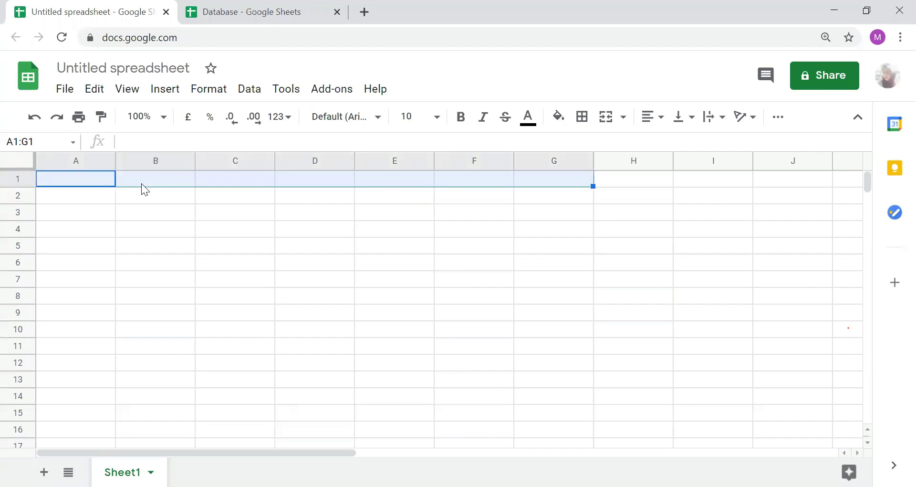
Extend a selection down column A from A1 through A5, and clear it by selecting a cell in column B.
click(141, 183)
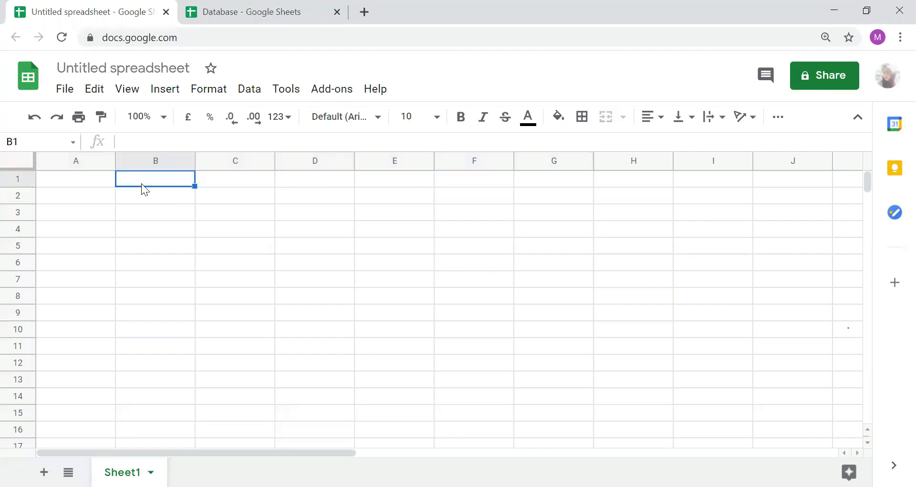
key(Left)
key(shift+Down)
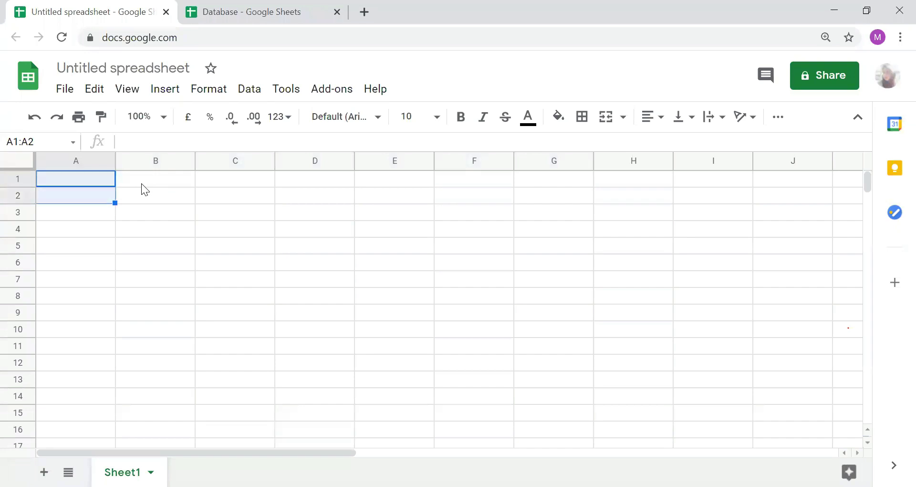
key(shift+Down)
key(shift+Down)
key(shift+Down)
key(shift+Down)
key(shift+Down)
key(shift+Down)
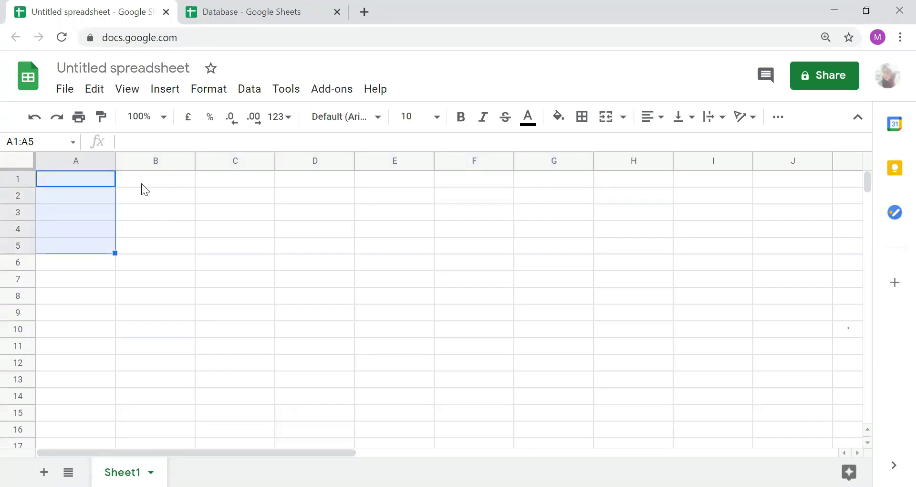
click(145, 207)
key(Up)
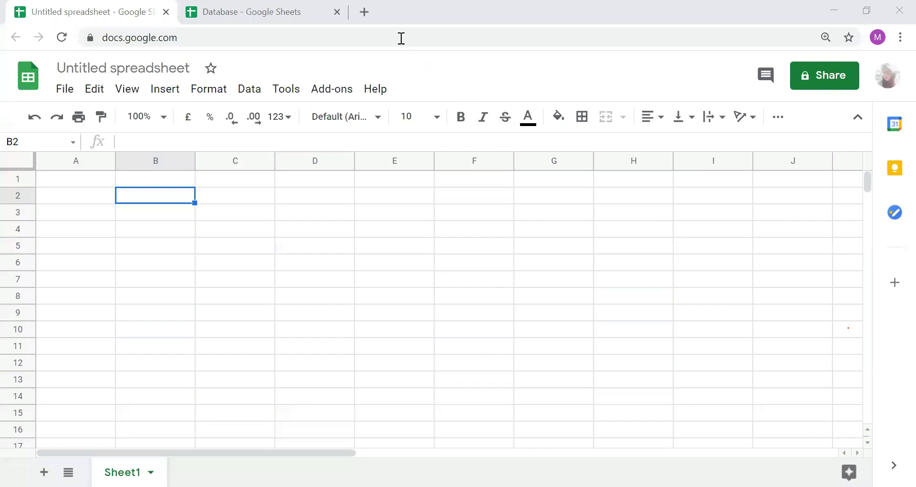
Open Google Drive at drive.google.com in a new browser tab.
click(365, 11)
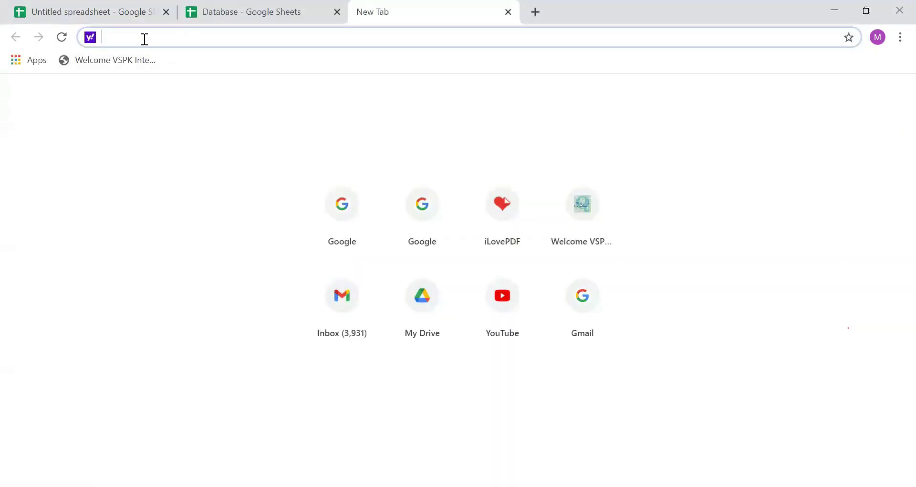
text(dri)
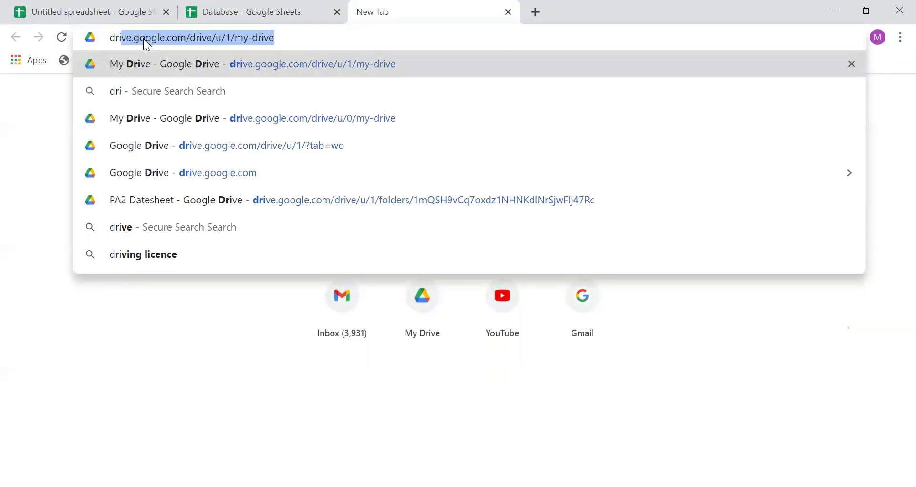
text(ve.g)
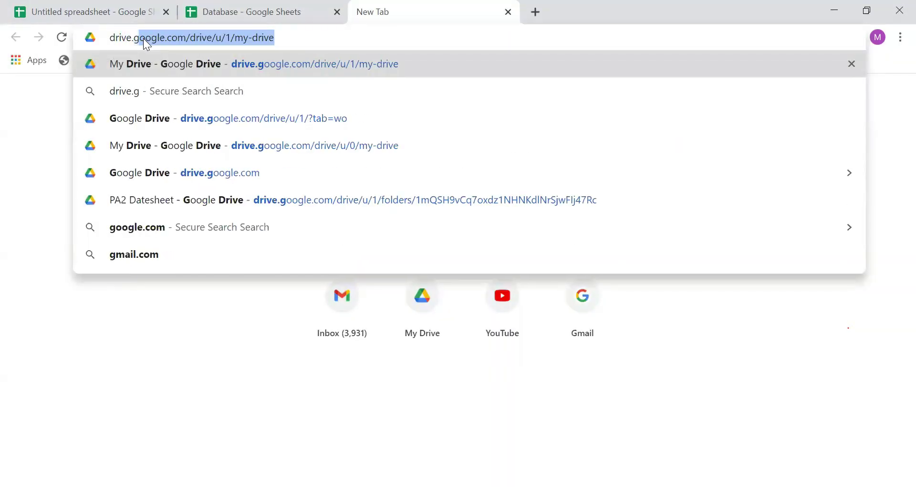
text(oogle)
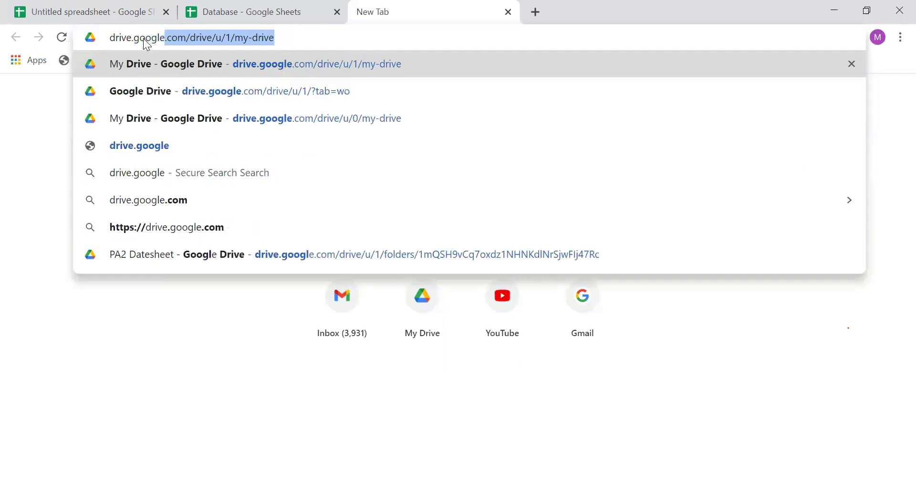
text(.com)
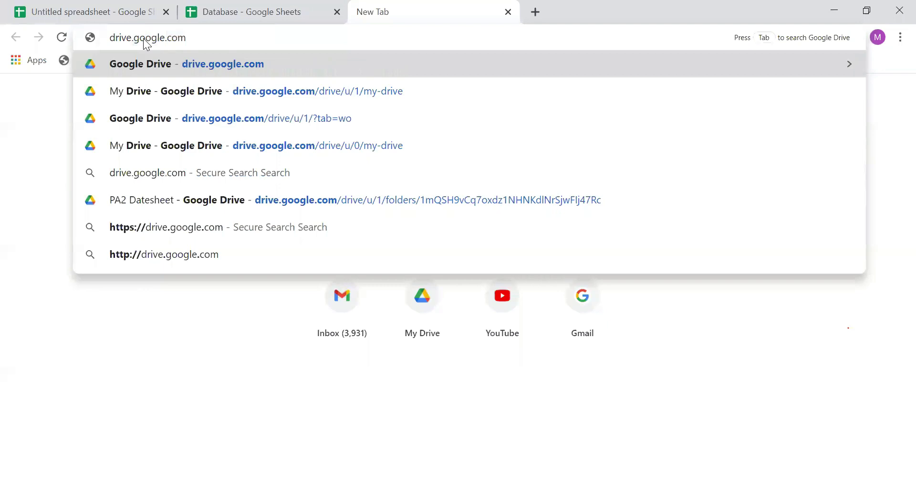
key(Return)
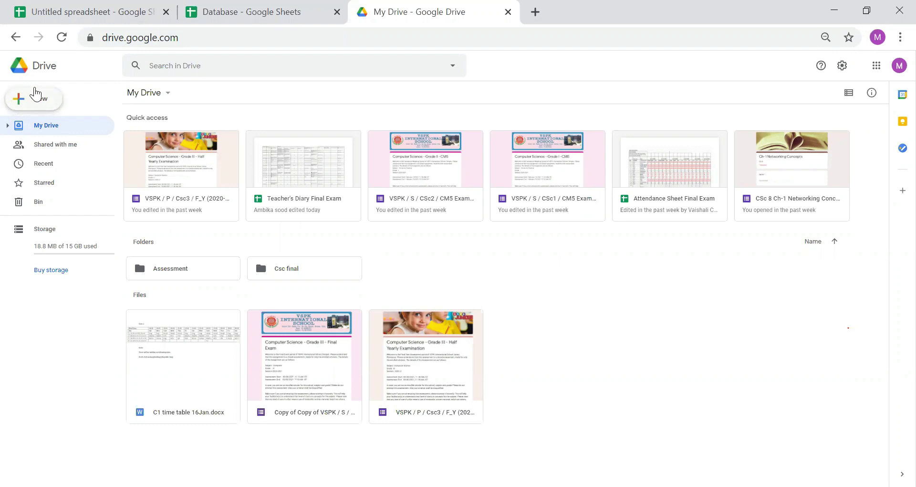
Create a blank Google Sheets spreadsheet from Drive and add two more sheets to it.
click(34, 88)
key(ctrl+plus)
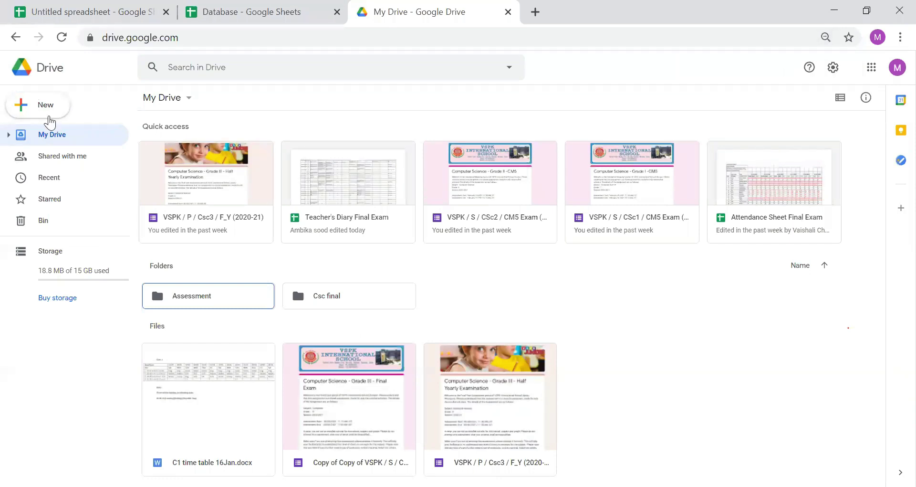
click(50, 114)
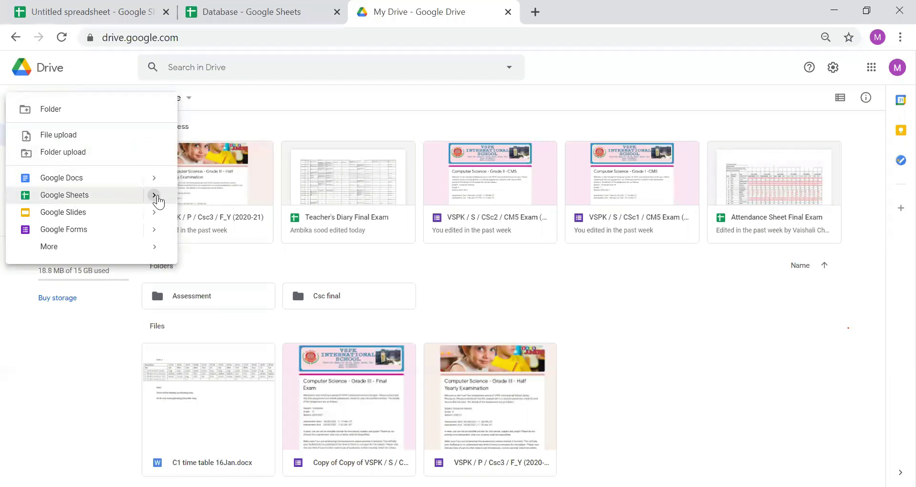
mouse_move(158, 196)
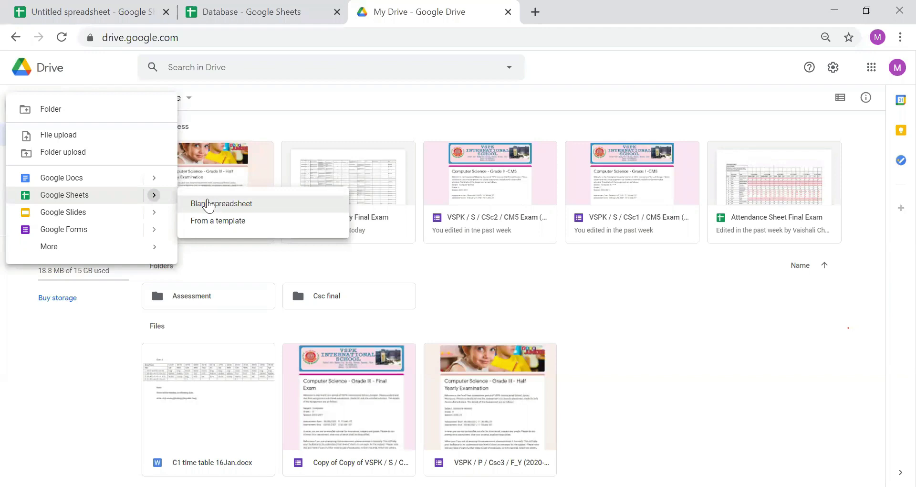
click(219, 205)
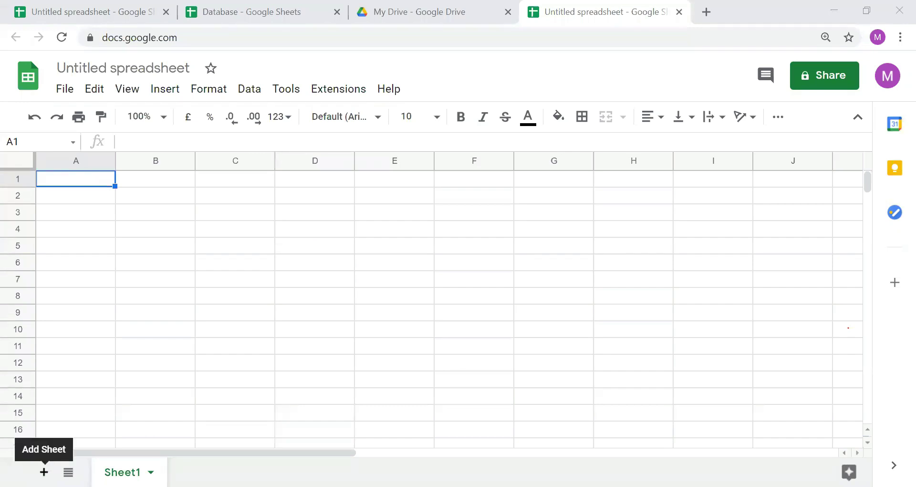
click(44, 472)
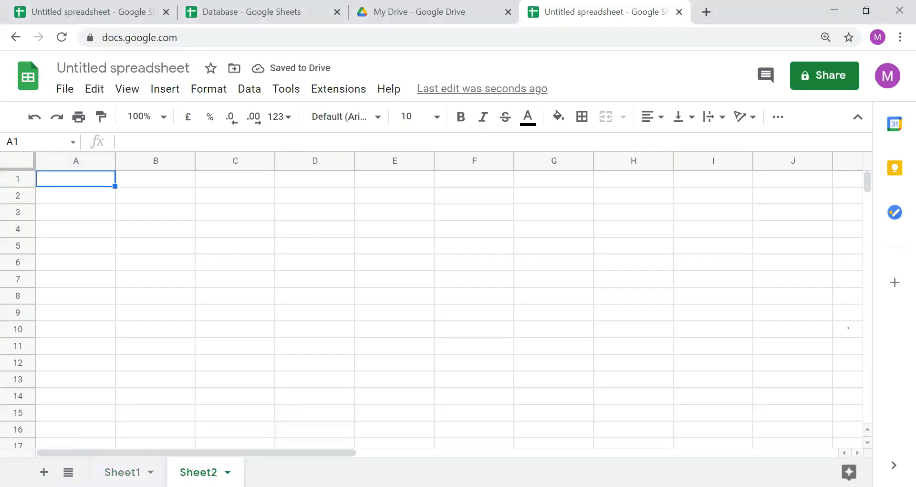
click(44, 471)
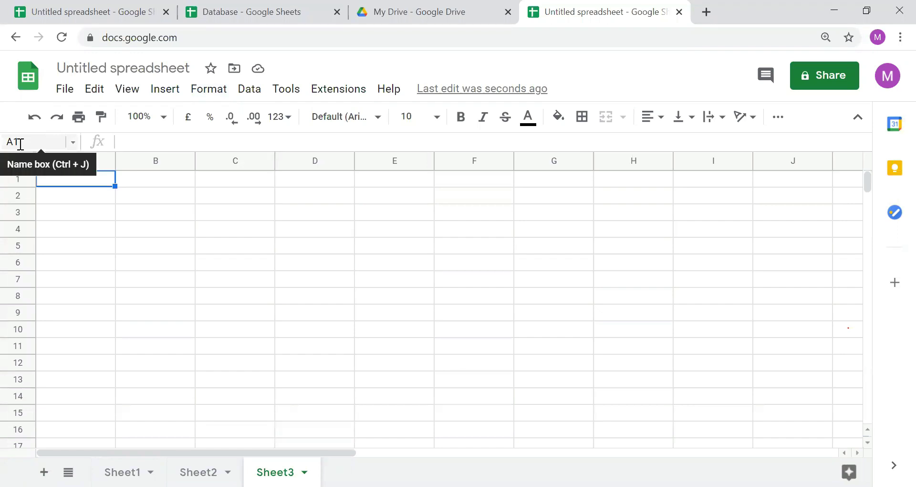
Select cells A2 and B2 on Sheet3, placing the cursor in the formula bar for each.
click(66, 201)
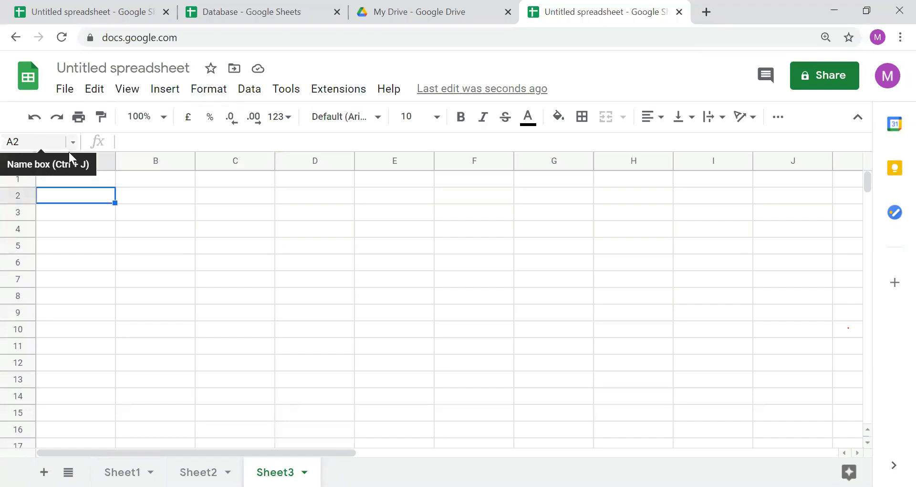
click(142, 141)
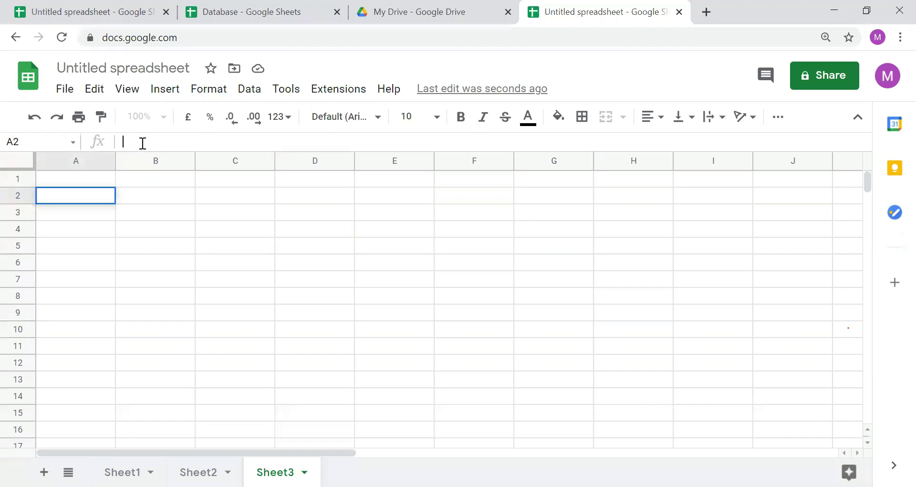
click(146, 201)
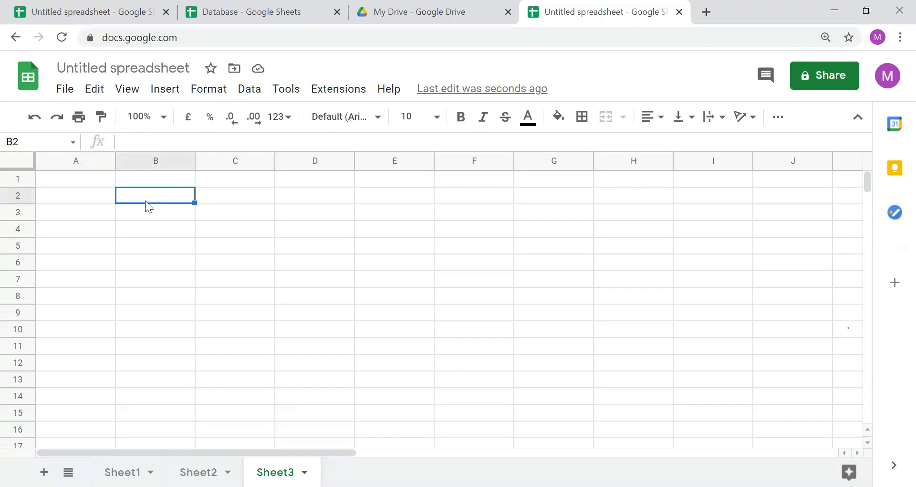
click(152, 138)
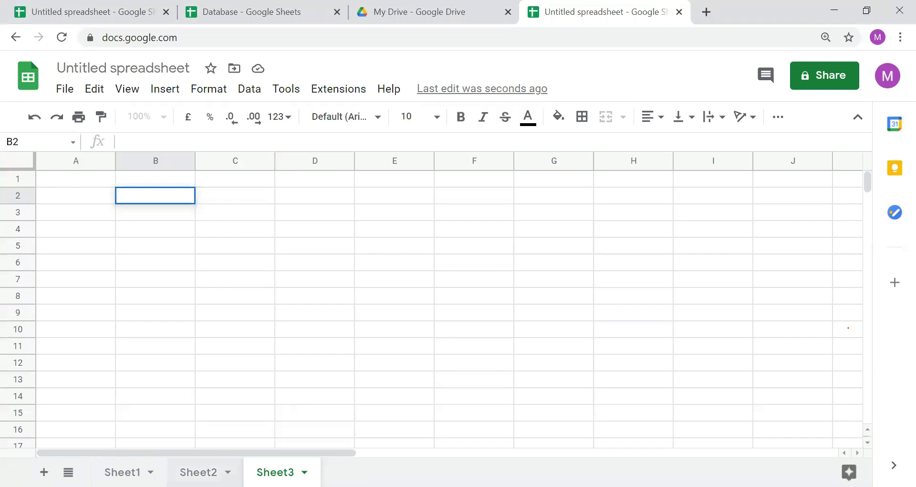
View Sheet2, Sheet1 and Sheet2 again, and return to Sheet3.
click(198, 472)
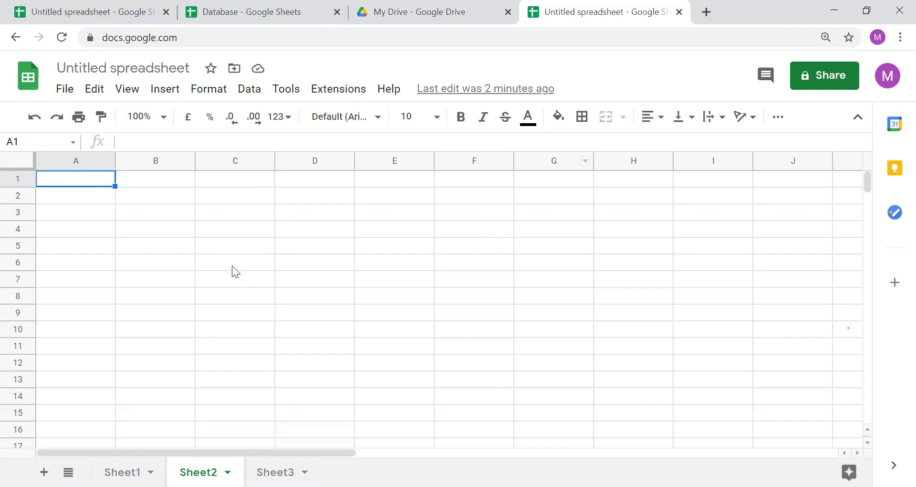
click(123, 472)
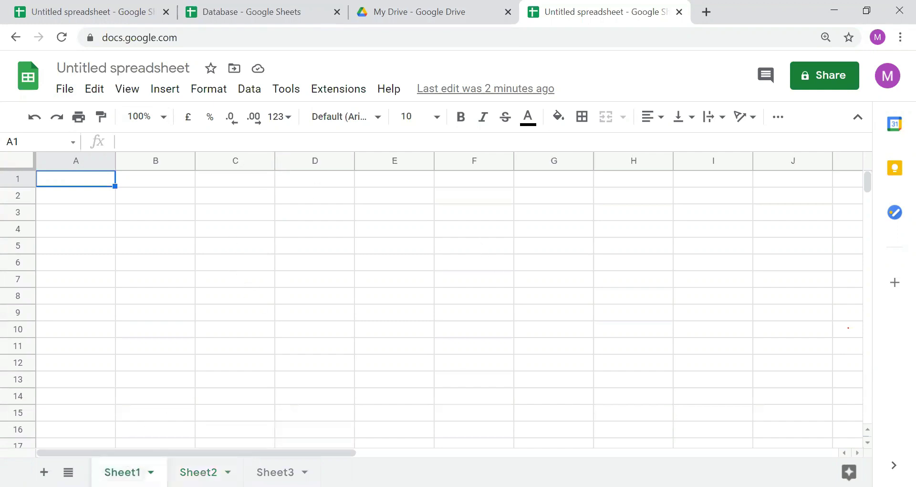
click(199, 471)
click(275, 472)
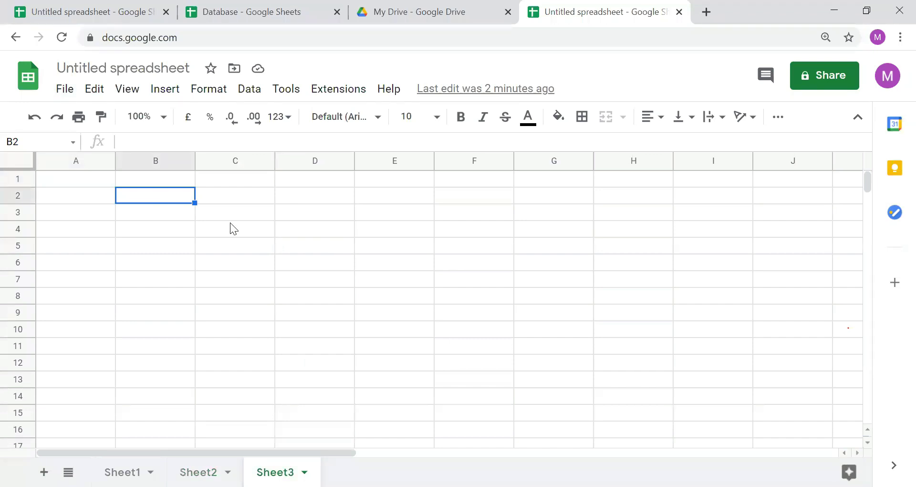
Move the active cell on Sheet3 to C2, to B5 and finally to A1.
click(252, 197)
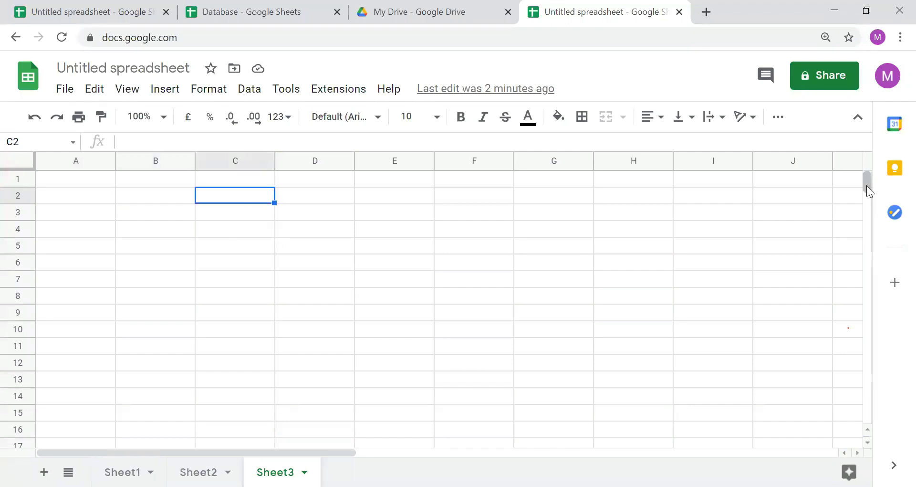
drag(867, 188, 895, 171)
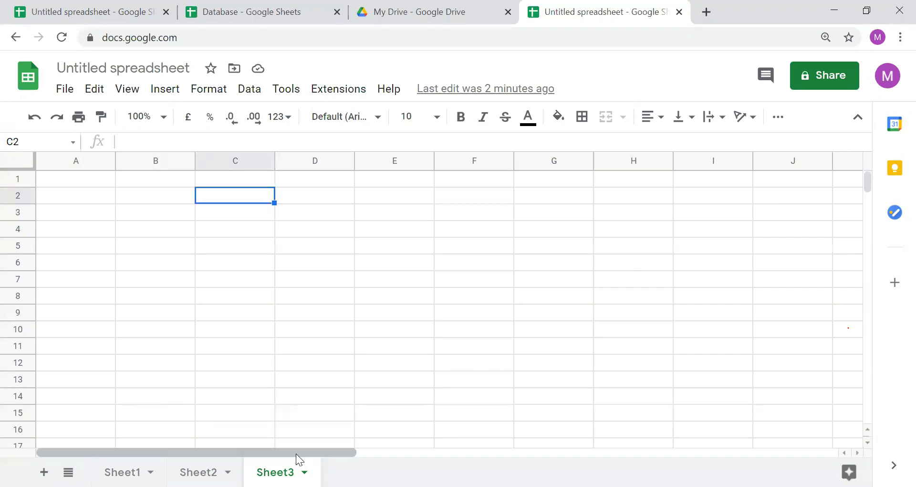
mouse_move(296, 453)
mouse_down()
mouse_move(695, 452)
mouse_move(296, 453)
mouse_up()
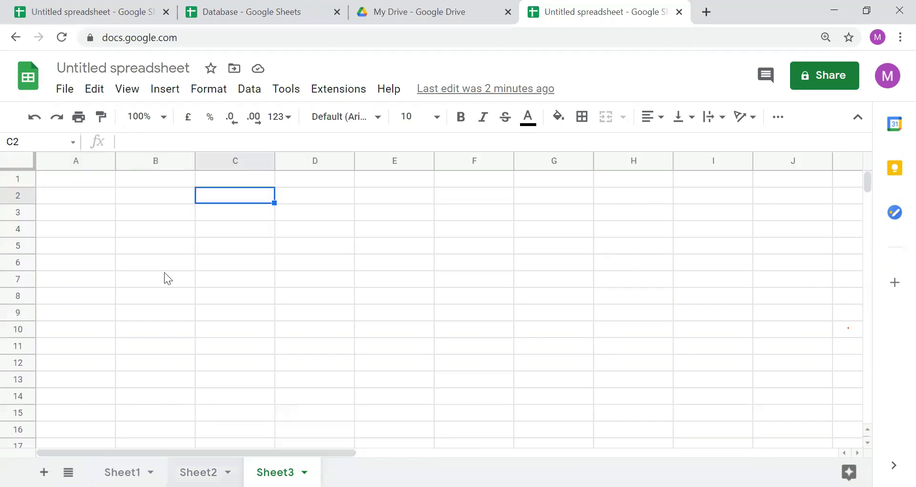
click(141, 246)
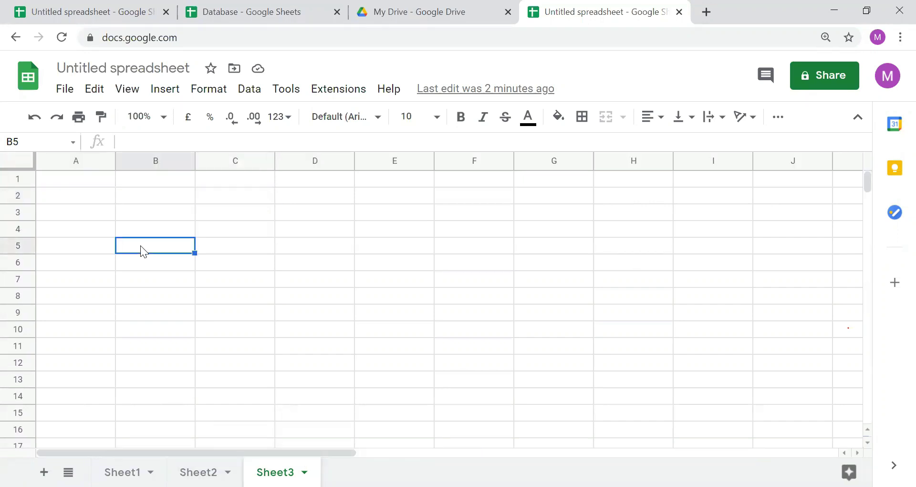
key(Up)
key(Up)
key(Up)
key(Up)
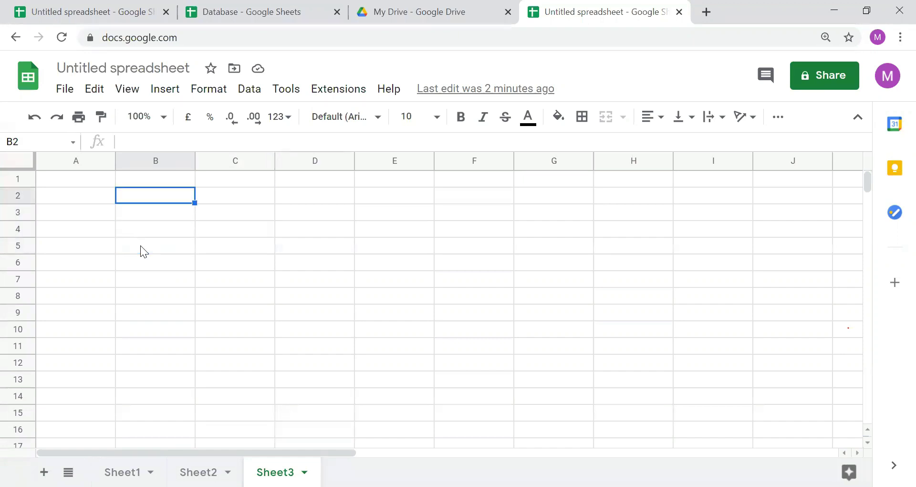
key(Left)
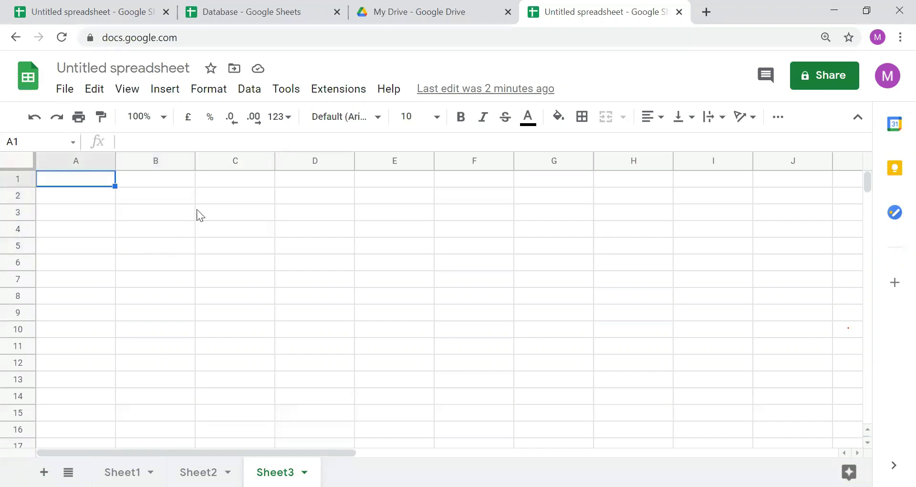
Switch to the open Database spreadsheet.
click(254, 17)
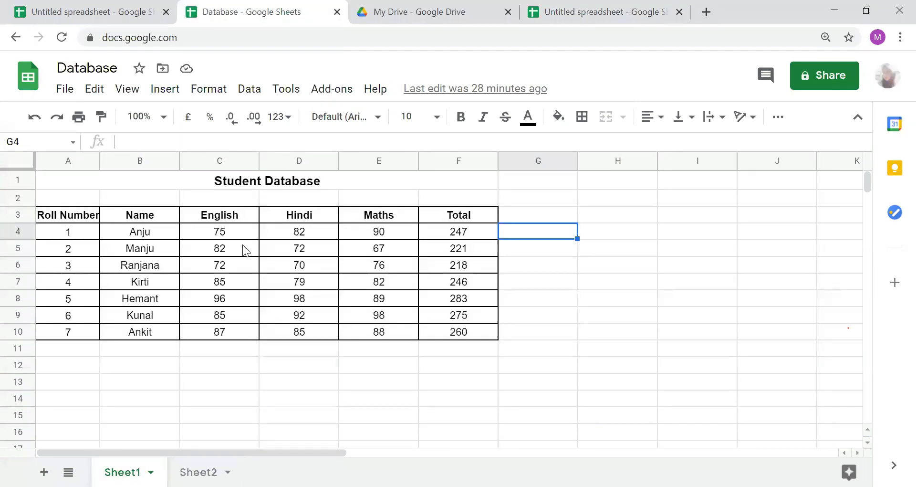
Look over the Student Database table by selecting C4, the headers in B3:C3, and the Total header in F3.
click(193, 244)
key(Up)
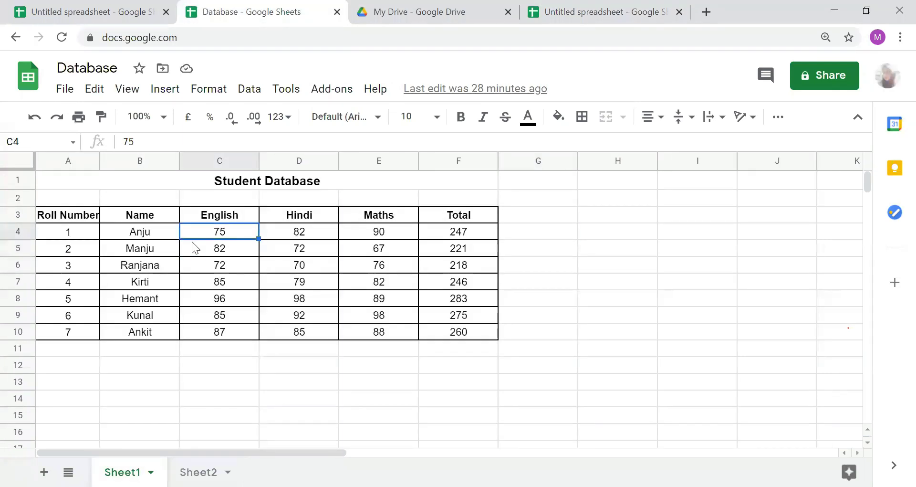
drag(112, 216, 234, 220)
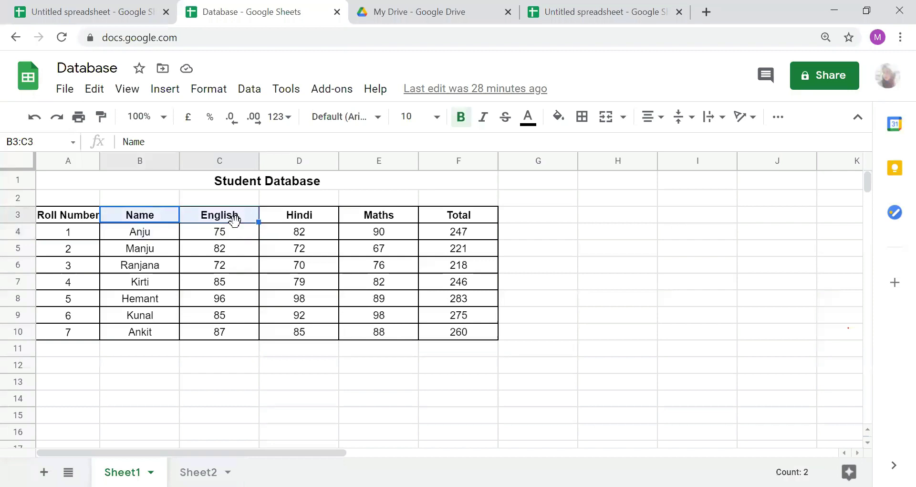
click(423, 218)
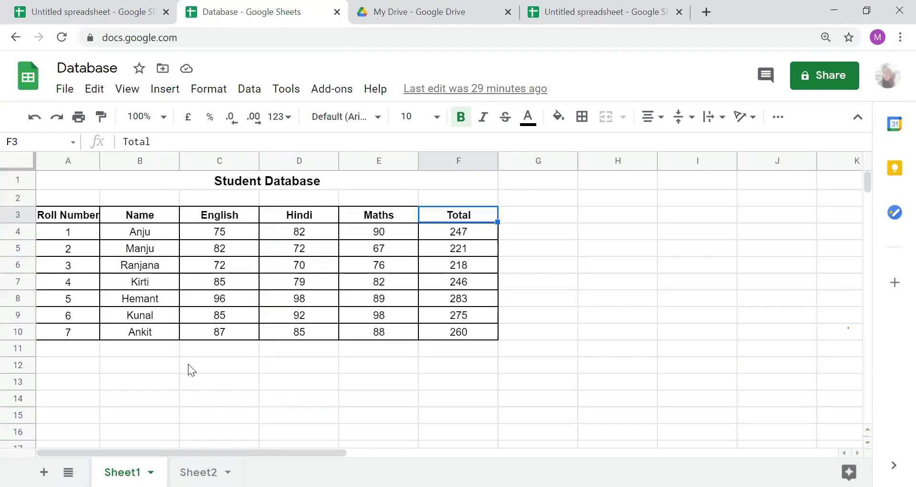
Enter the formula =sum(C4:C10) in cell C12 to add up the English marks.
click(200, 370)
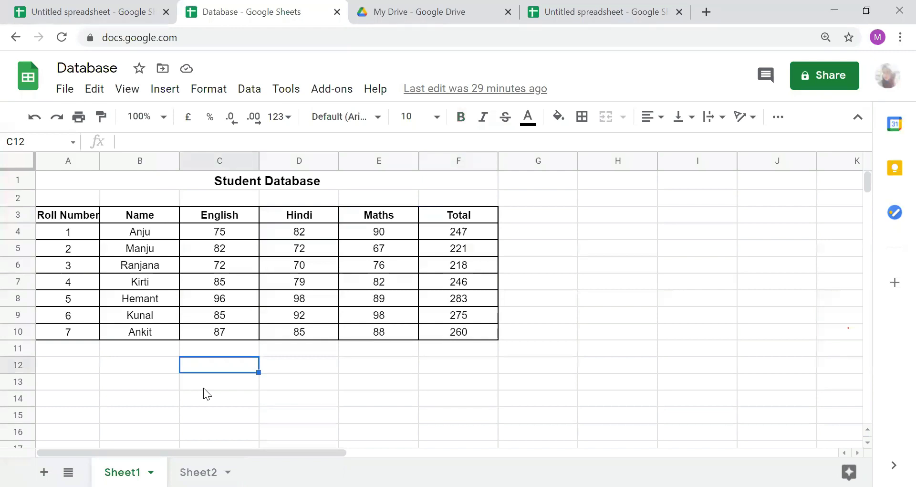
text(=)
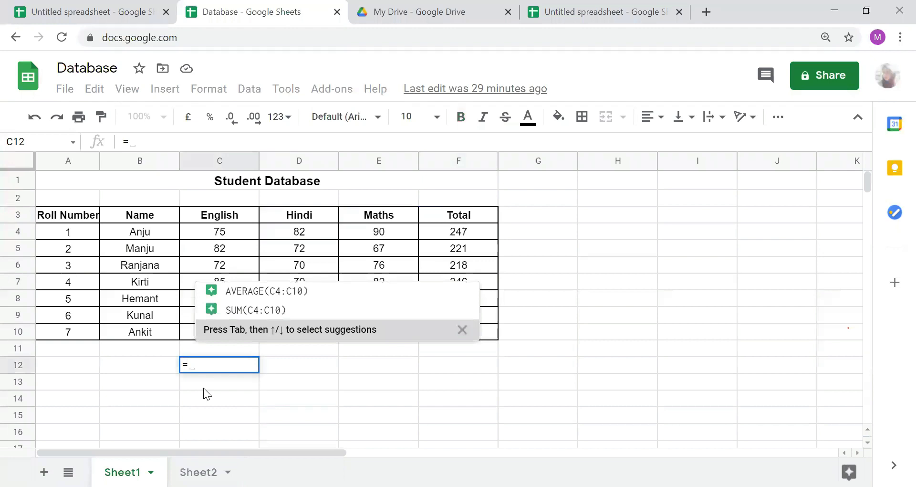
text(su)
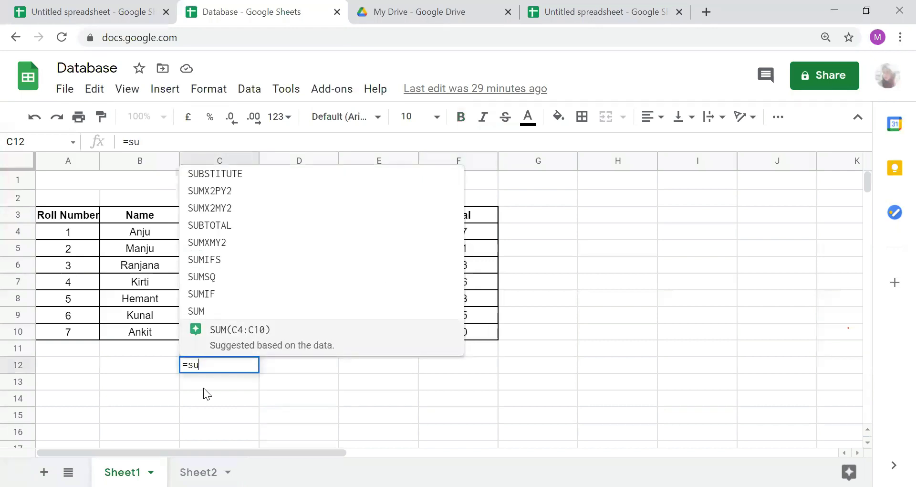
text(m)
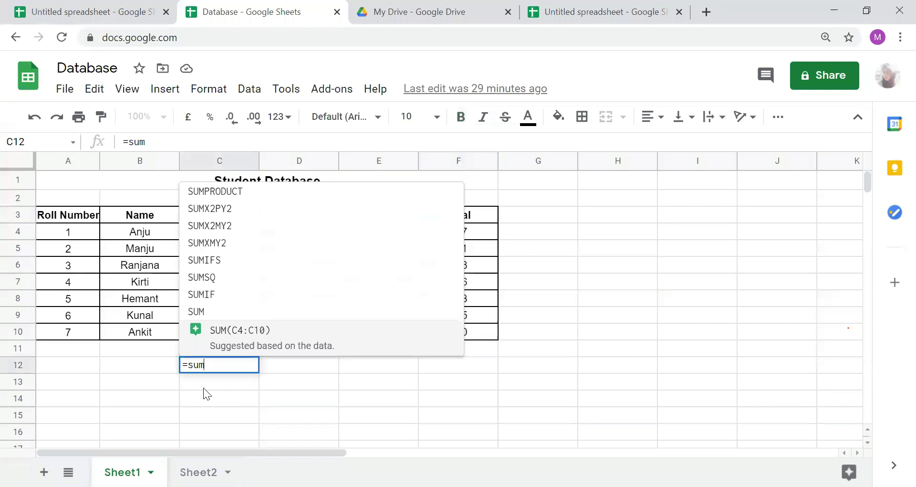
text(()
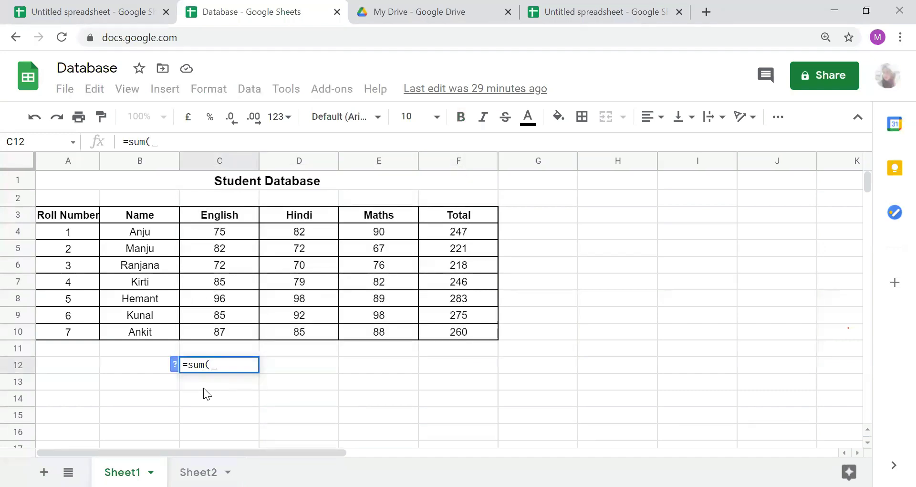
click(214, 232)
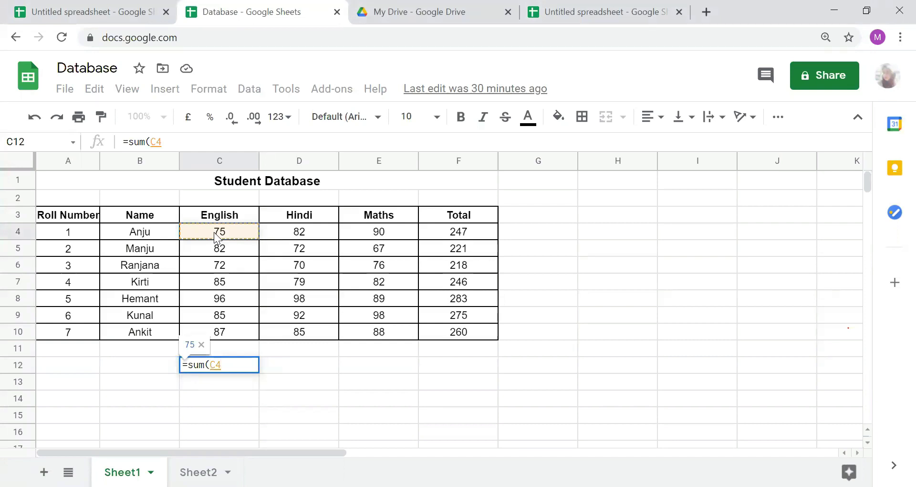
key(shift+Down)
key(shift+Down)
key(shift+Down)
key(shift+Down)
key(shift+Down)
key(shift+Down)
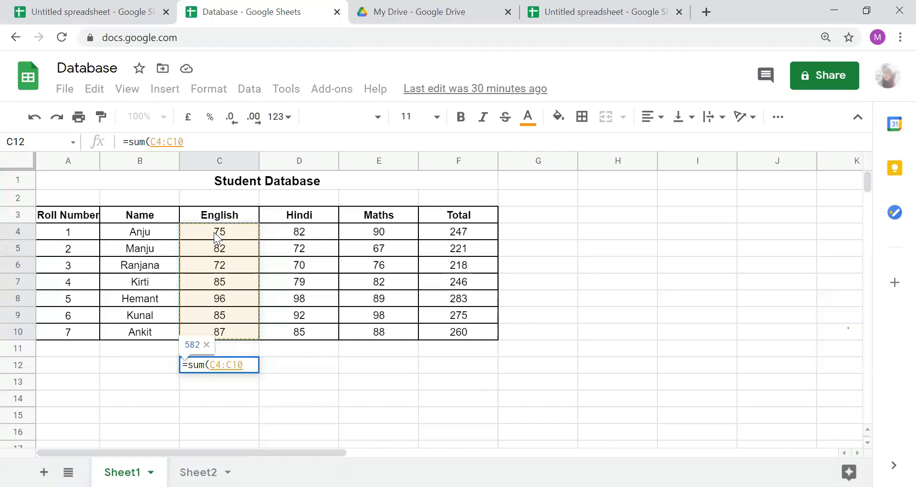
text())
key(Return)
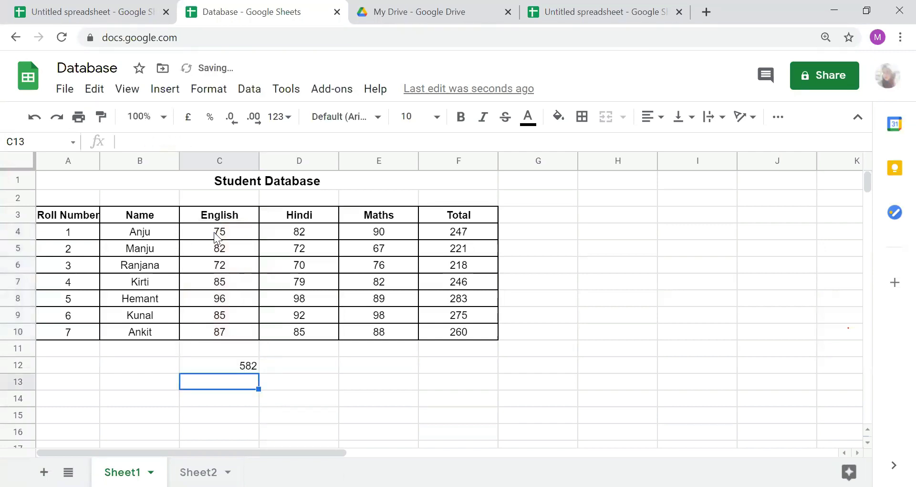
Step down the English marks from C4 and clear the sum formula from C12.
click(236, 228)
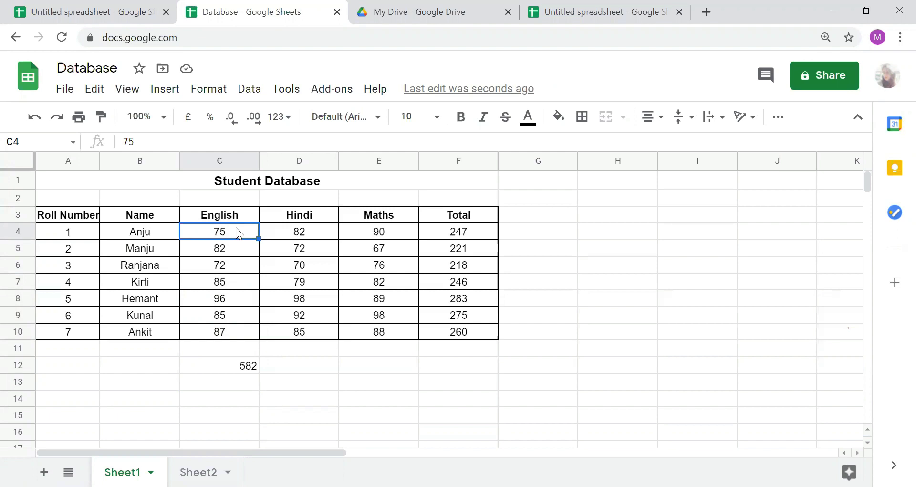
key(Down)
key(Down)
key(Down)
key(Down)
key(Down)
key(Down)
key(Down)
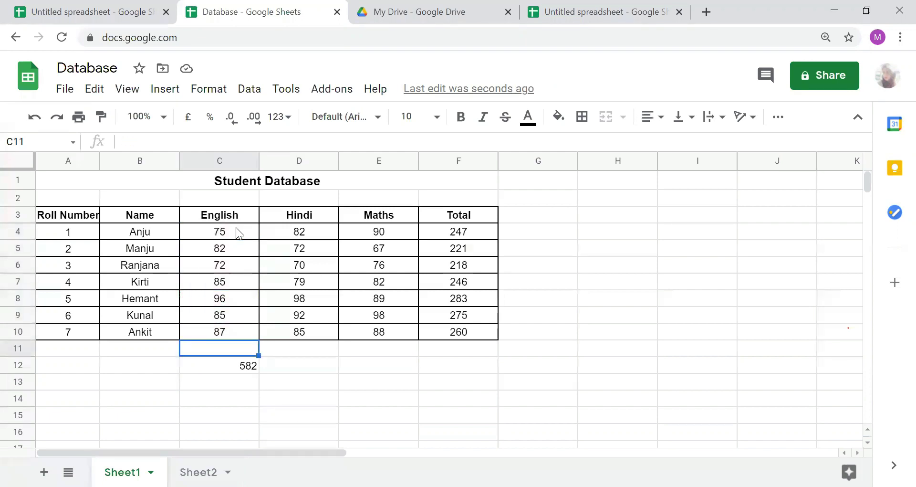
key(Down)
key(Down)
key(Up)
key(Delete)
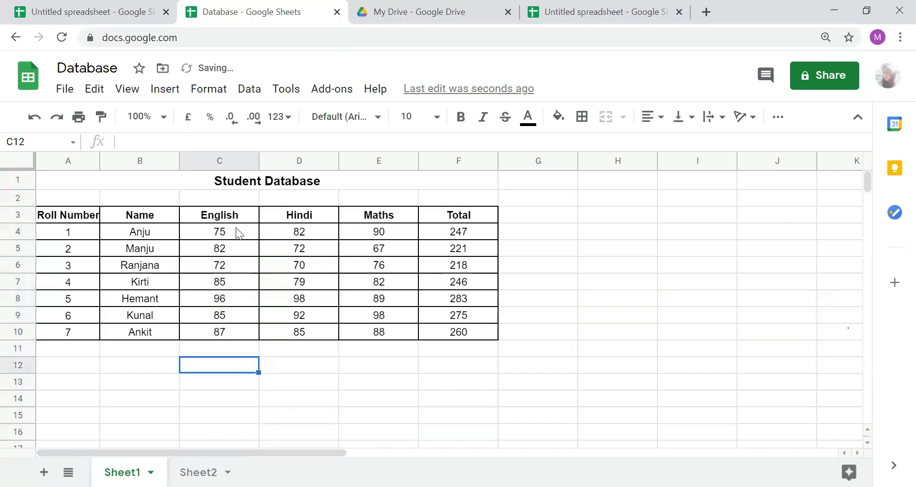
Enter the formula =SUMIF(C4:C10,">72") in C12 to add only the English marks above 72.
text(=sum)
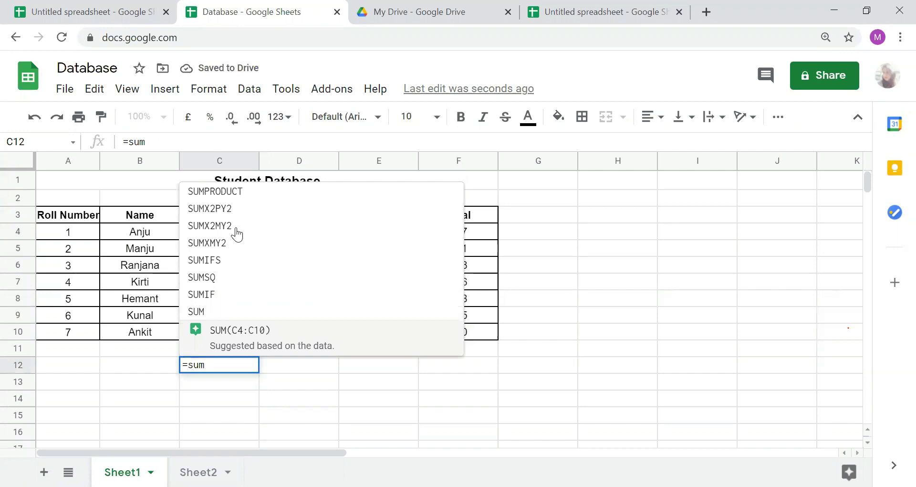
text(if)
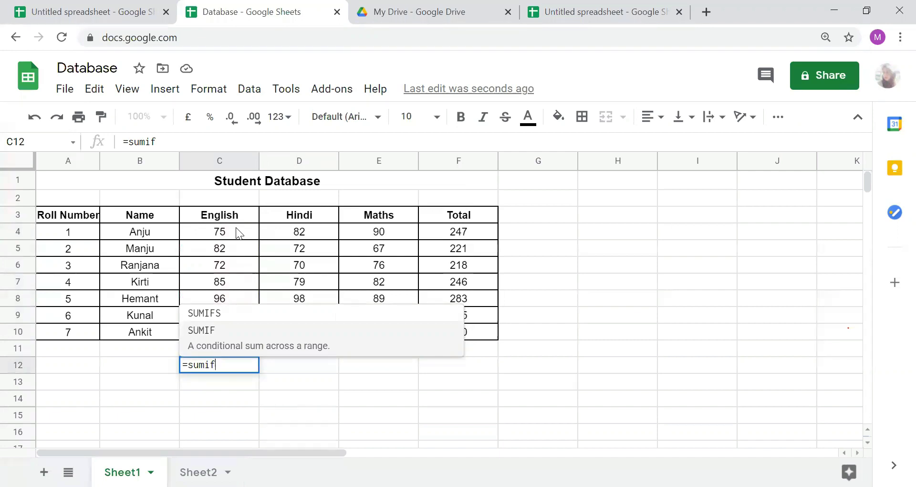
click(214, 353)
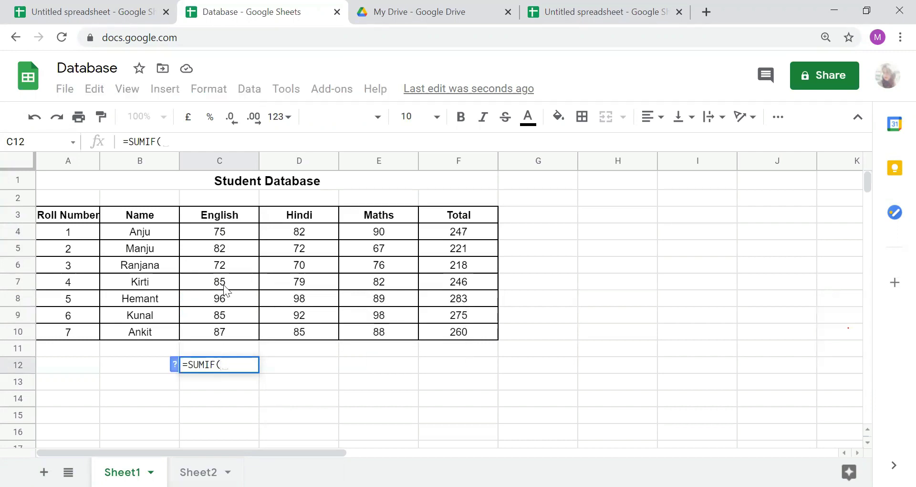
drag(227, 234, 233, 333)
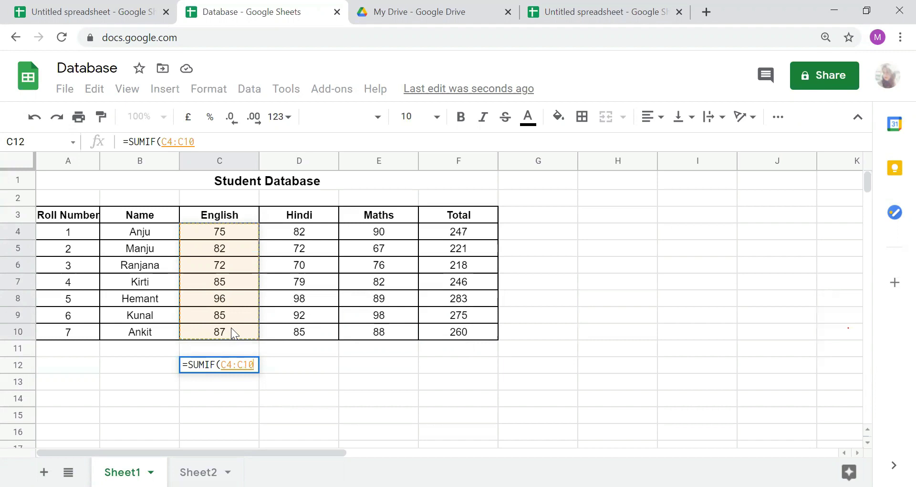
text(,)
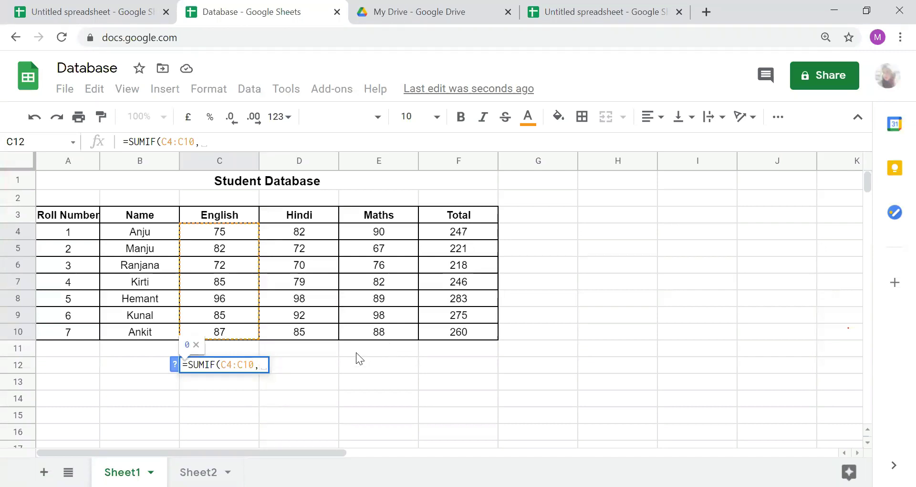
text(")
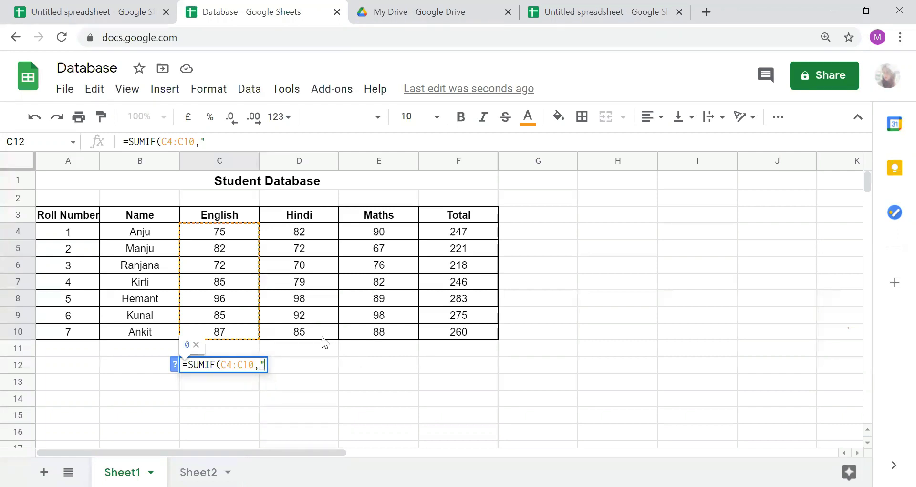
text(>72)
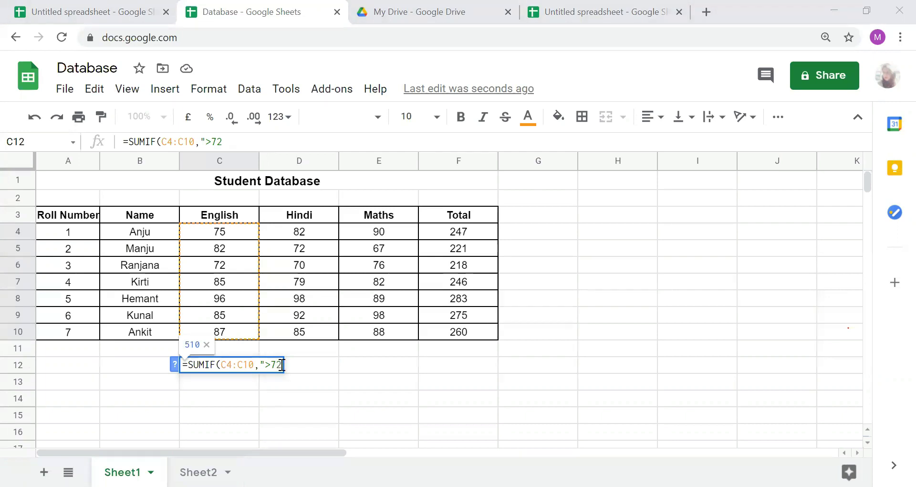
text(")
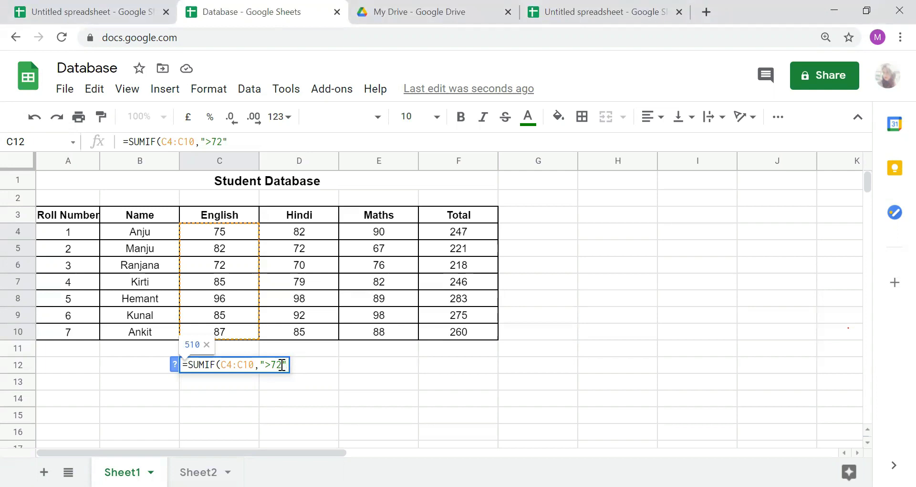
text())
key(Return)
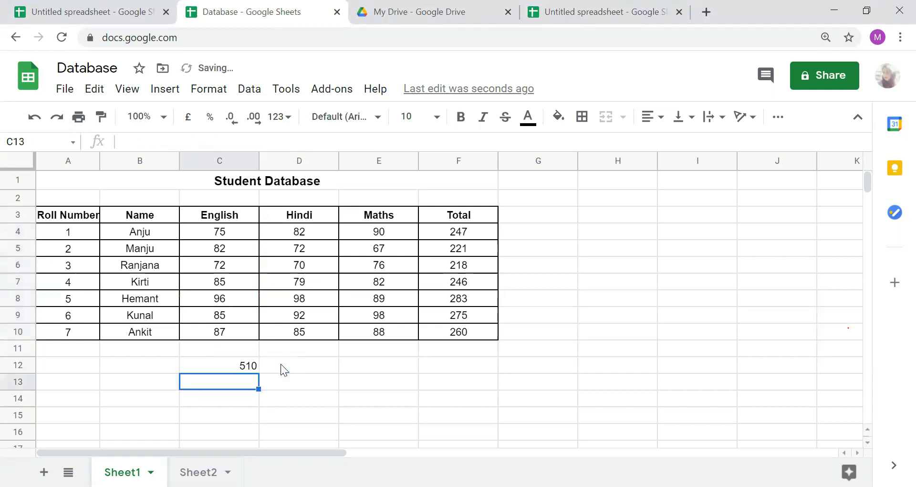
Review the SUMIF formula in C12 and compare its condition with the English mark in C6.
click(245, 367)
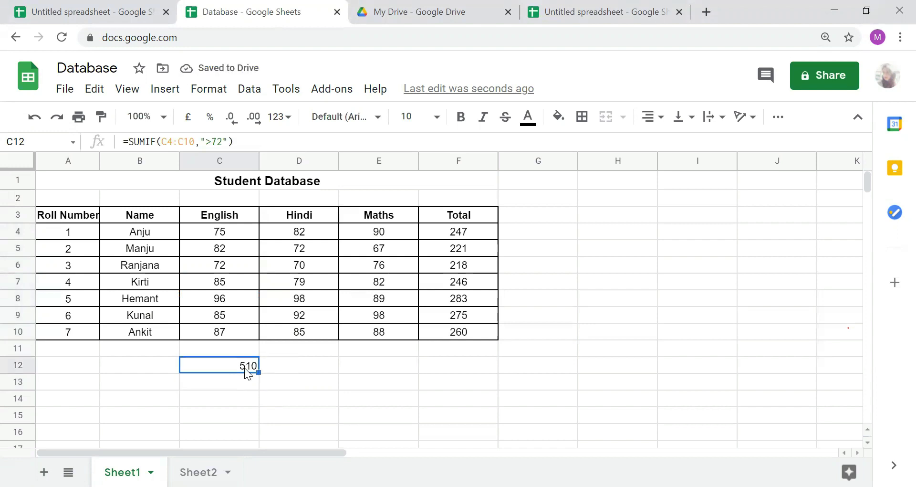
click(235, 264)
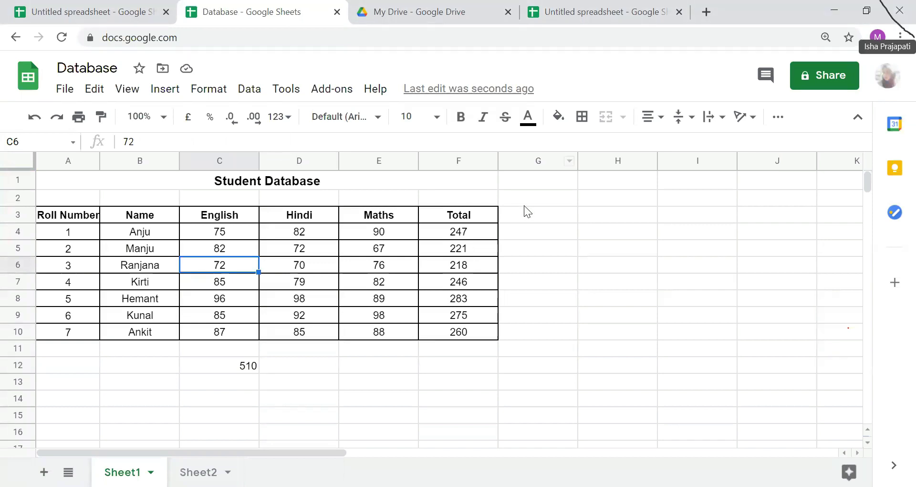
click(242, 358)
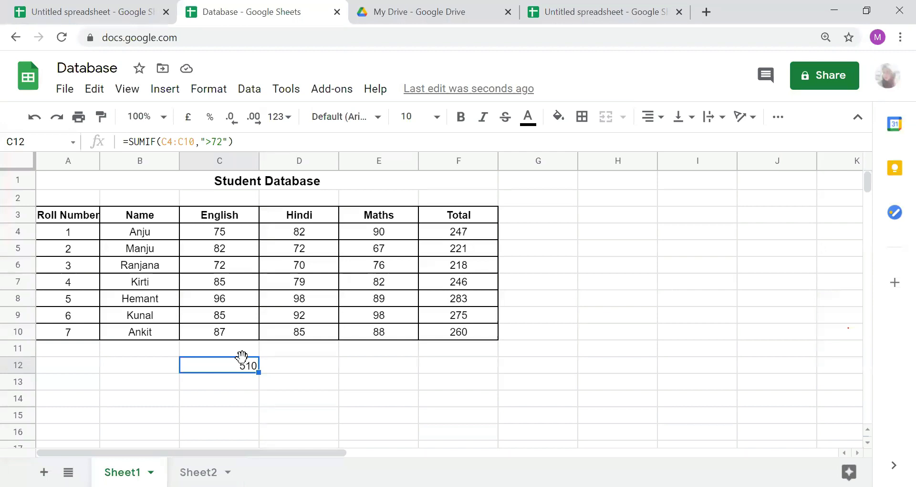
Enter the sample first name in cell A13, below the student table.
key(Down)
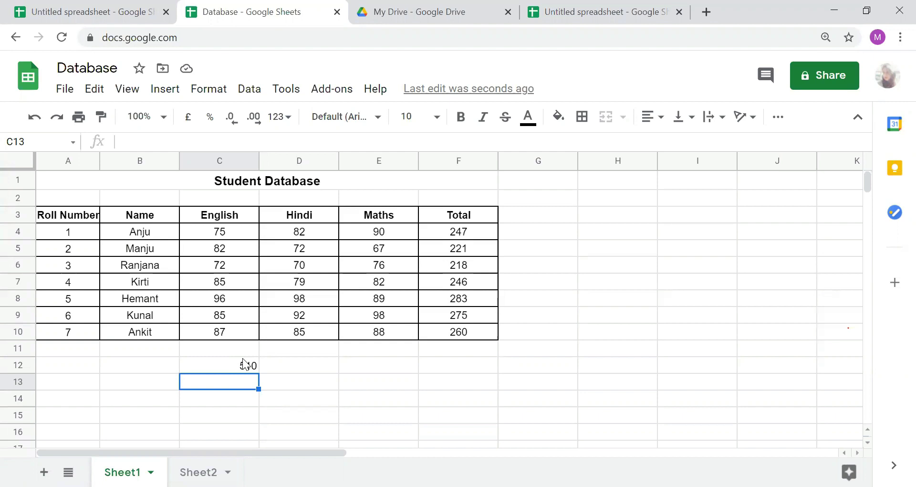
key(Left)
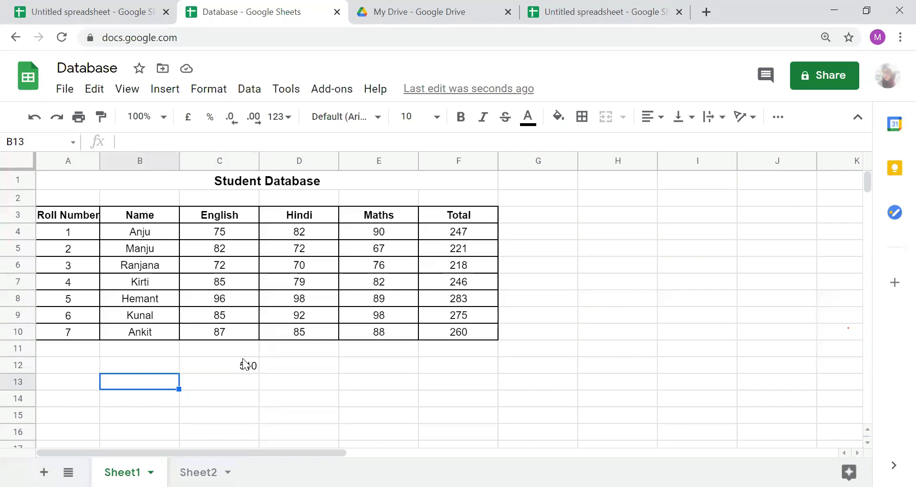
key(Right)
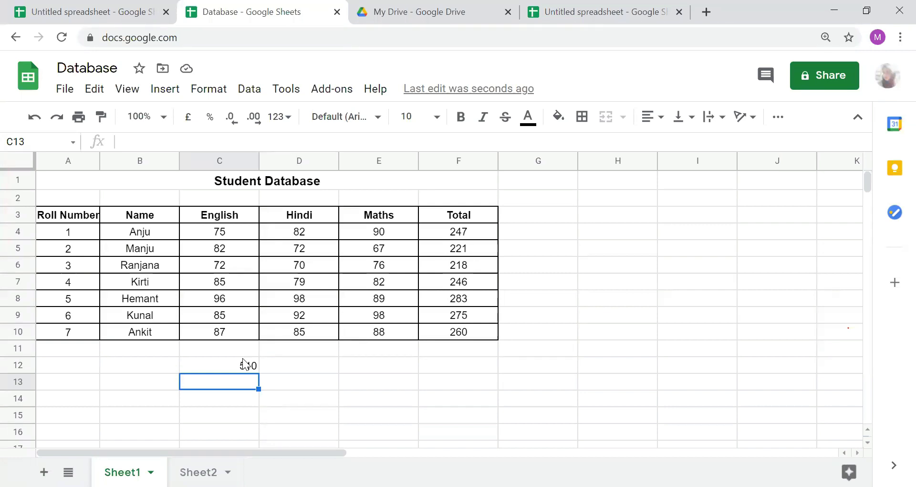
key(Left)
key(Left)
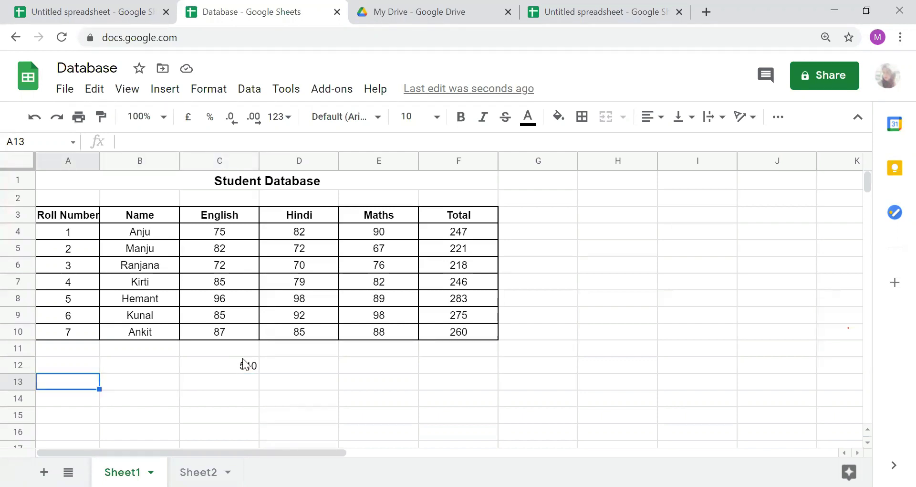
text(Ra)
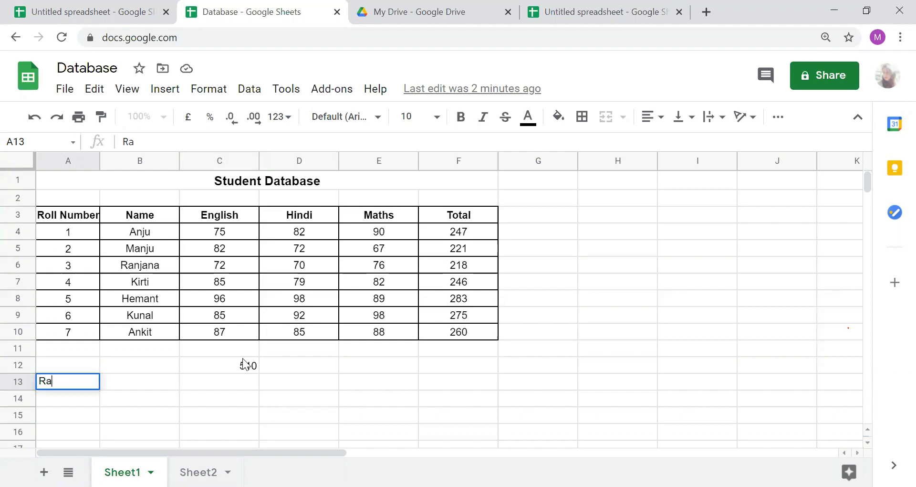
text(hul)
key(Return)
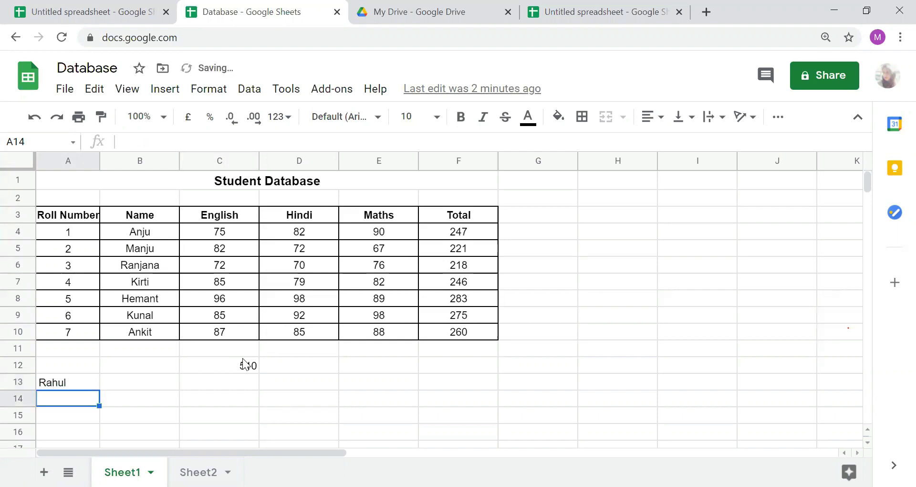
Enter the sample surname in B13 and make C13 the active cell.
key(Up)
key(Right)
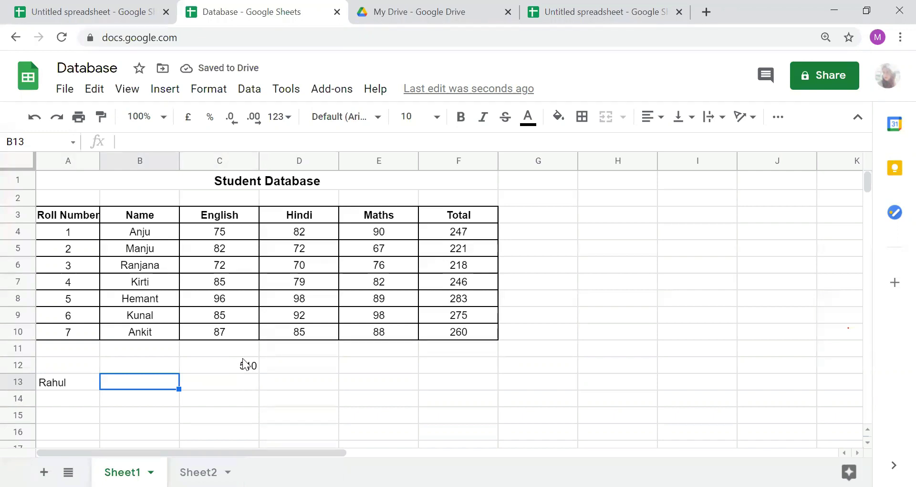
text(M)
key(BackSpace)
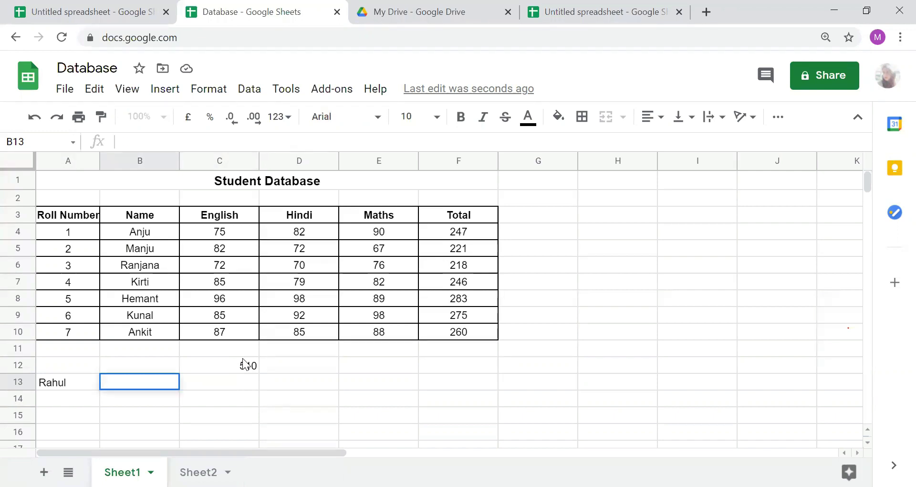
text(Sharma)
key(Return)
key(Up)
key(Right)
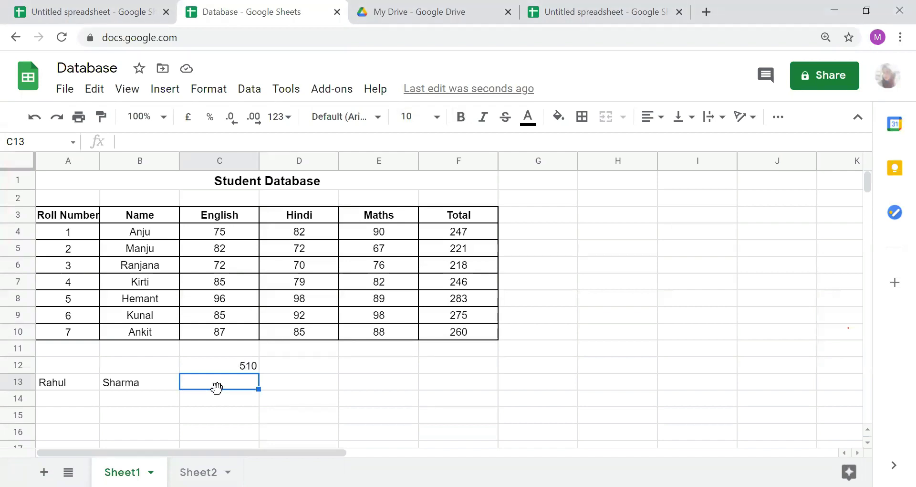
Enter the formula =CONCAT(A13,B13) in C13 to join the sample first name and surname.
text(=)
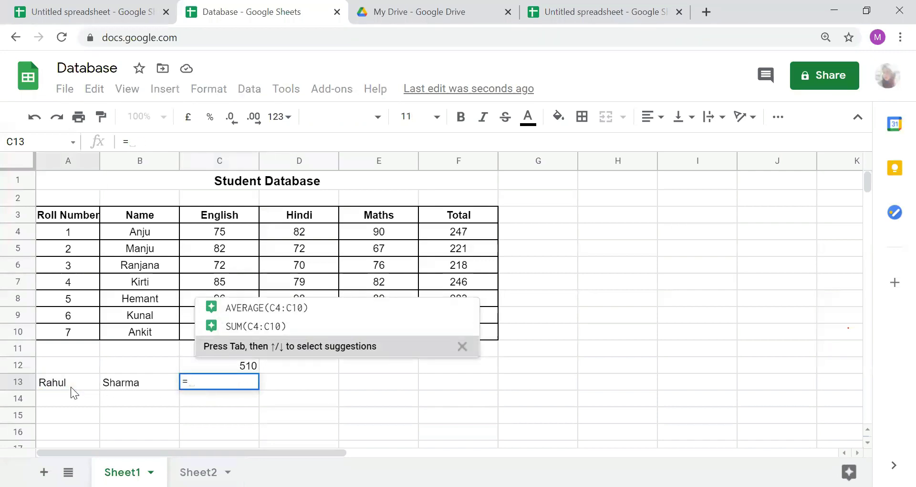
text(con)
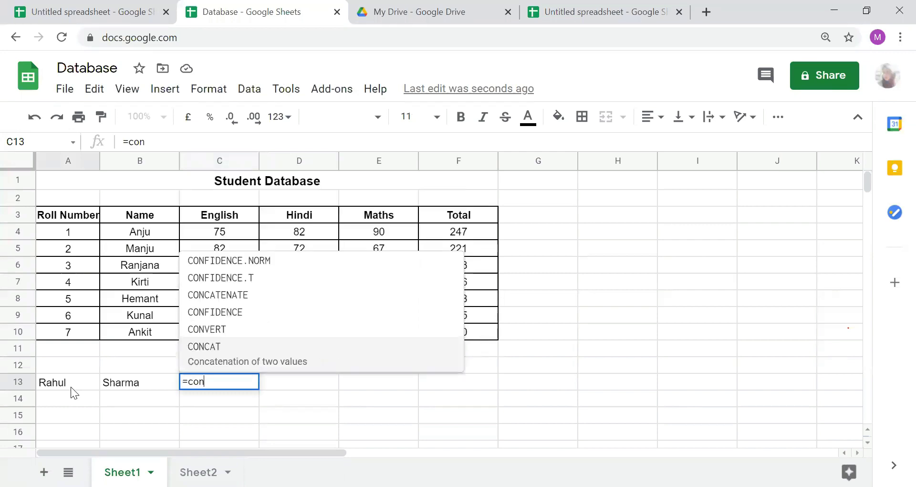
click(204, 352)
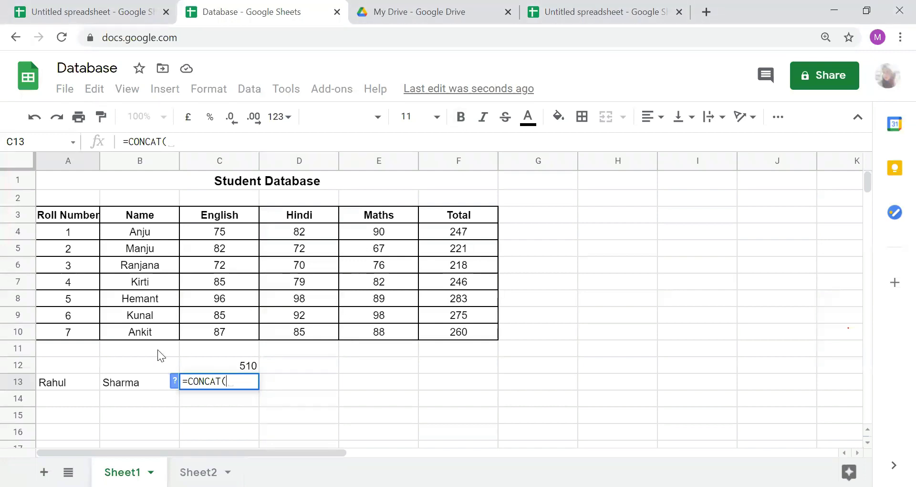
click(72, 389)
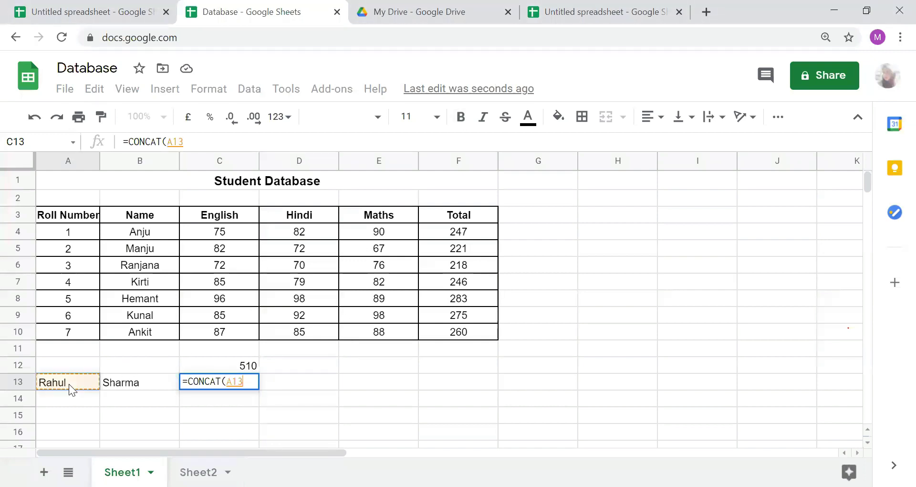
text(,)
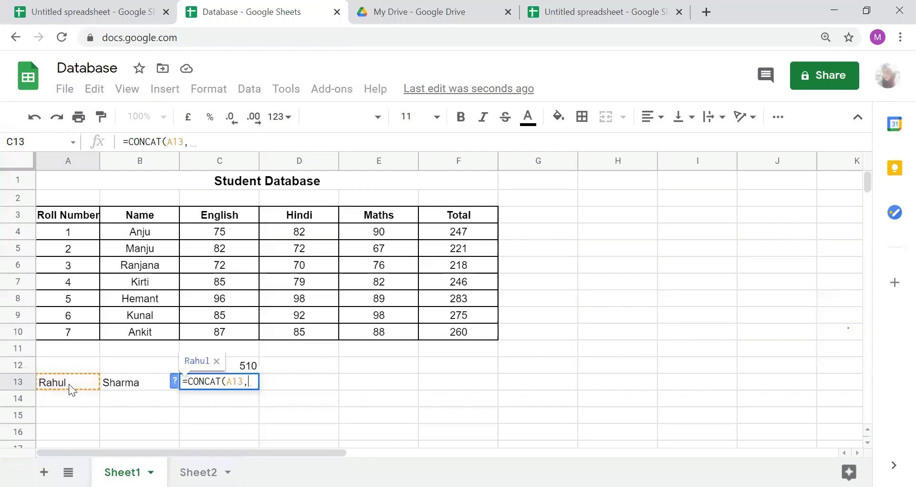
click(129, 385)
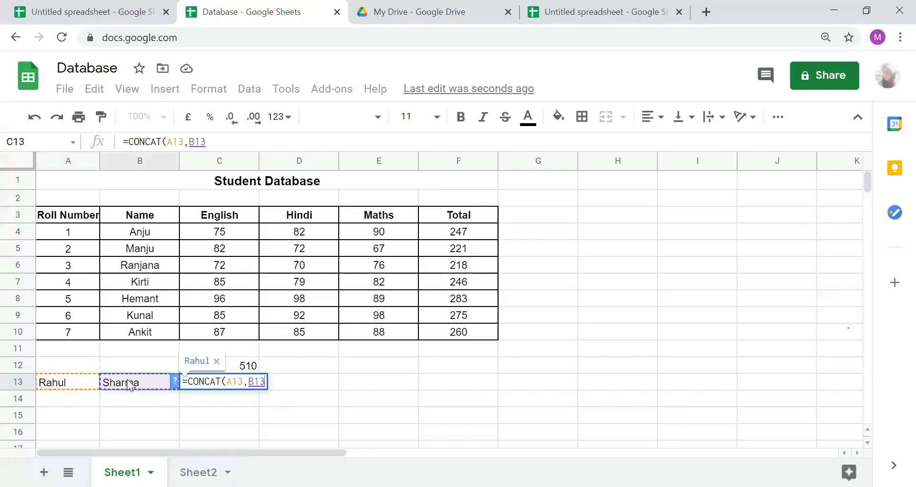
text())
key(Return)
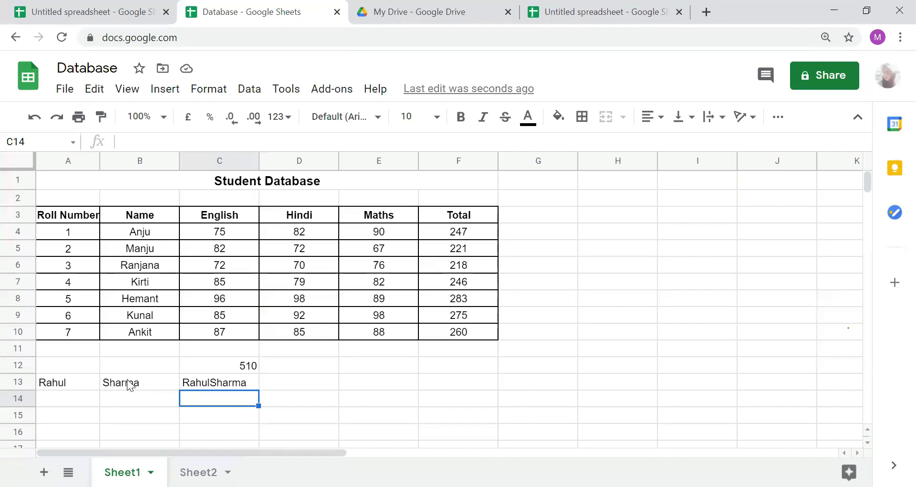
Try adding a space after the first name with =CONCAT(A13," ") in D13, and clear the cell.
key(Up)
key(Right)
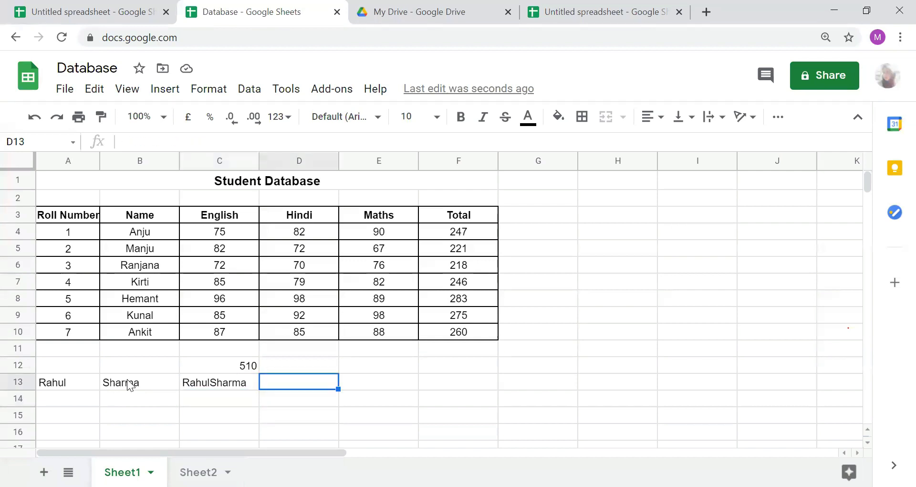
text(=con)
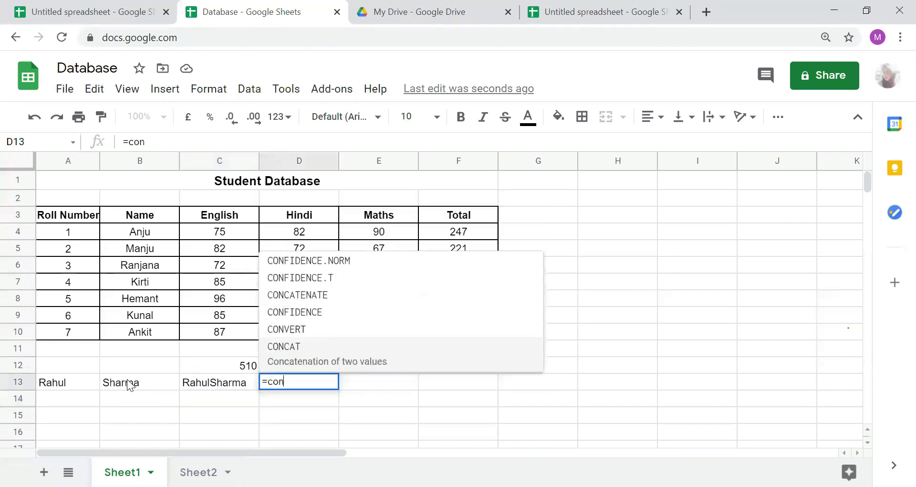
click(281, 351)
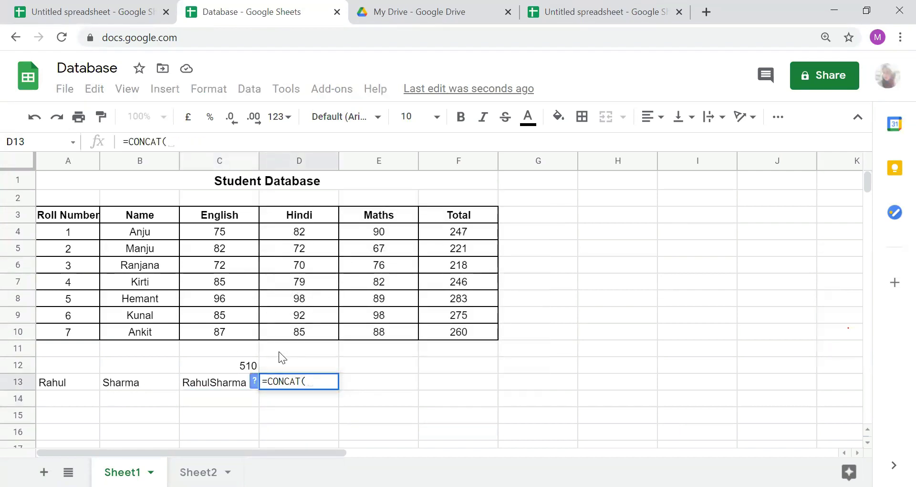
click(75, 379)
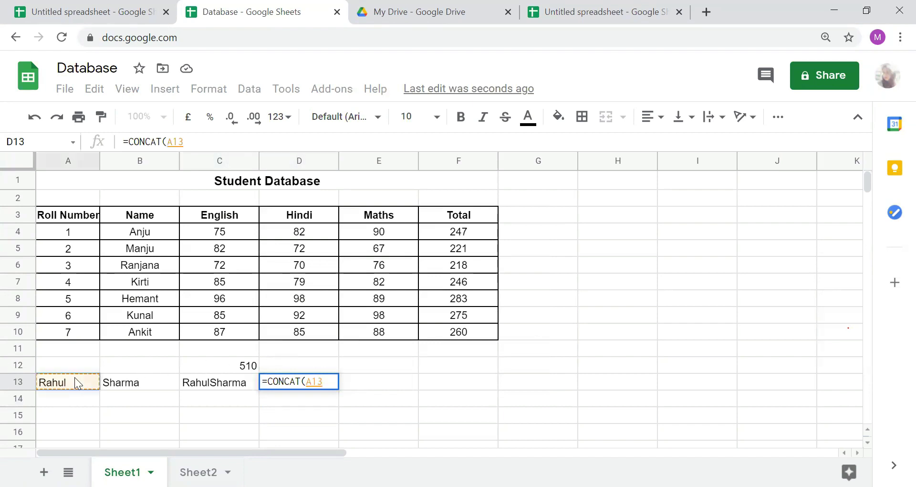
text(,)
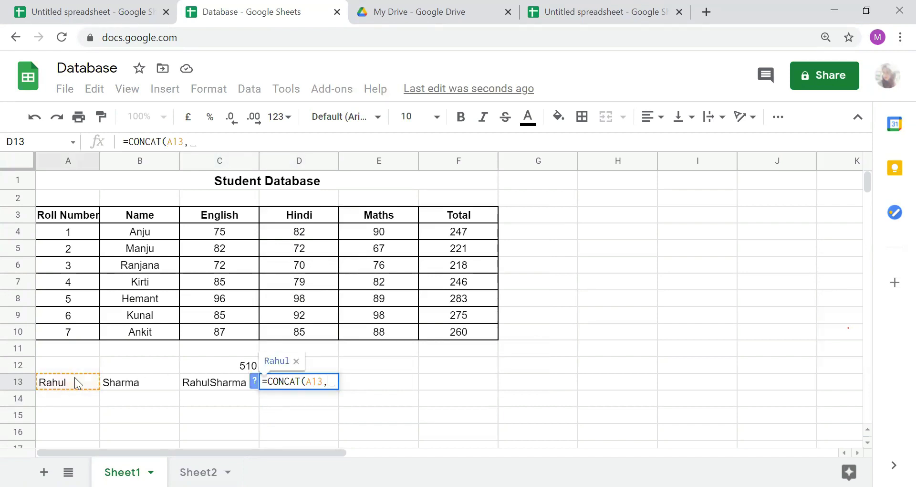
text(")
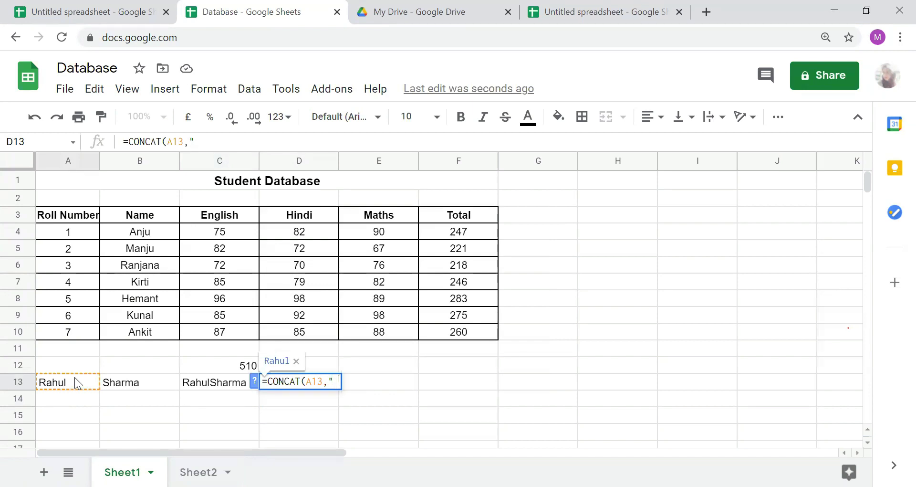
text( ",)
key(BackSpace)
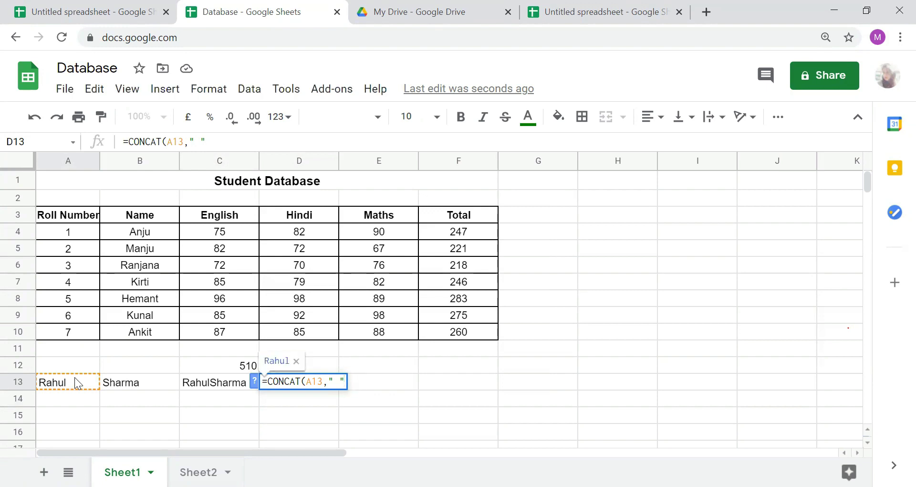
click(145, 382)
click(321, 387)
key(Right)
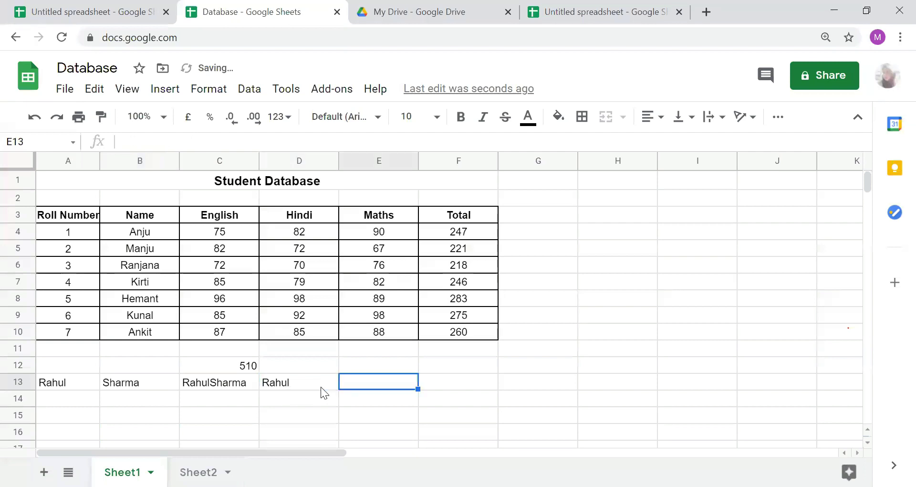
click(320, 386)
key(Delete)
Try joining first name, space and surname with =CONCAT(A13," ",B13) in D13, and delete the formula.
text(=)
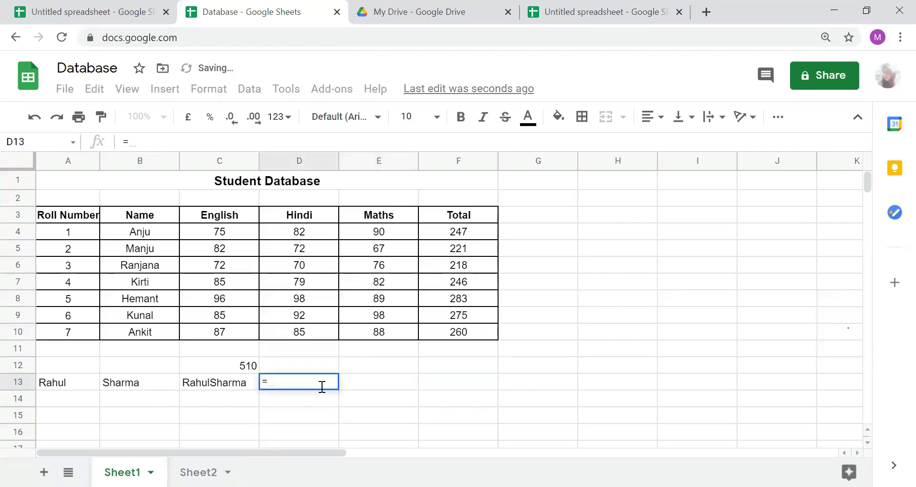
text(con)
click(319, 361)
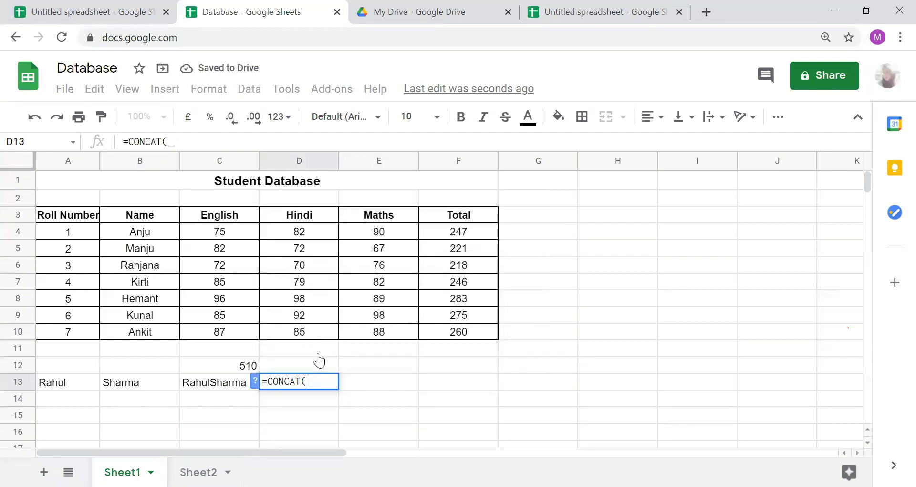
click(77, 384)
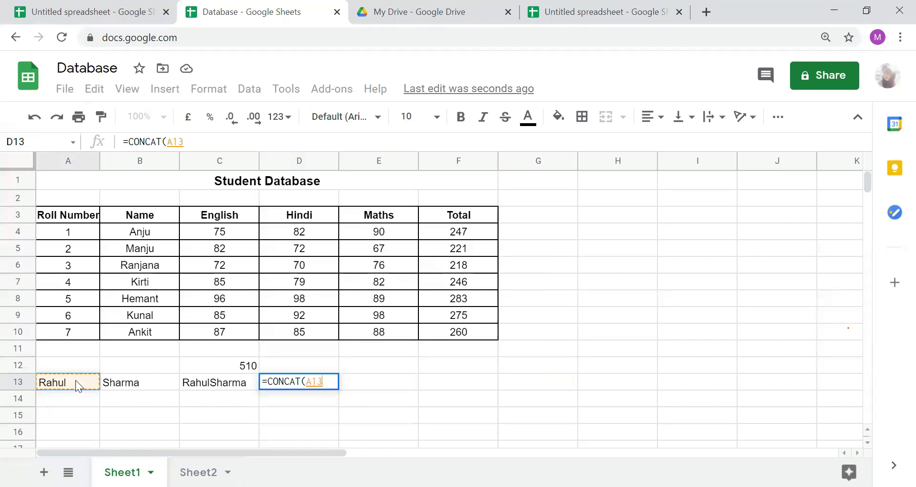
text(,)
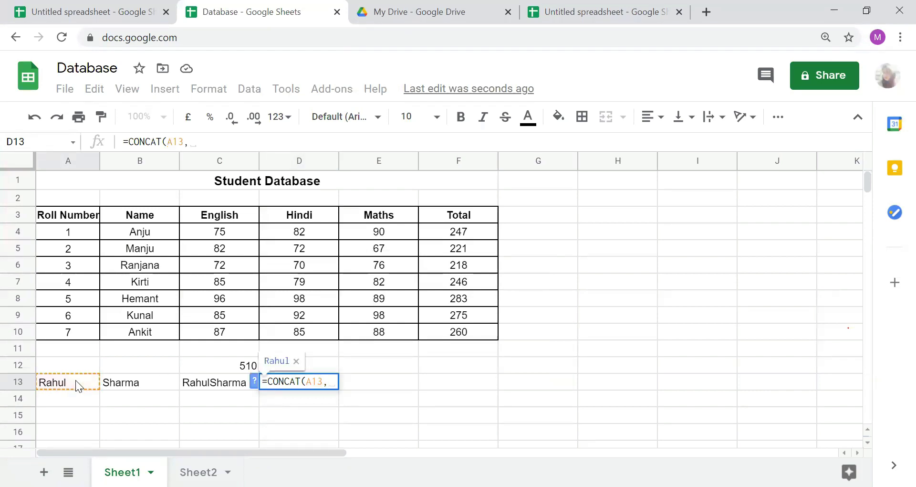
text(" ")
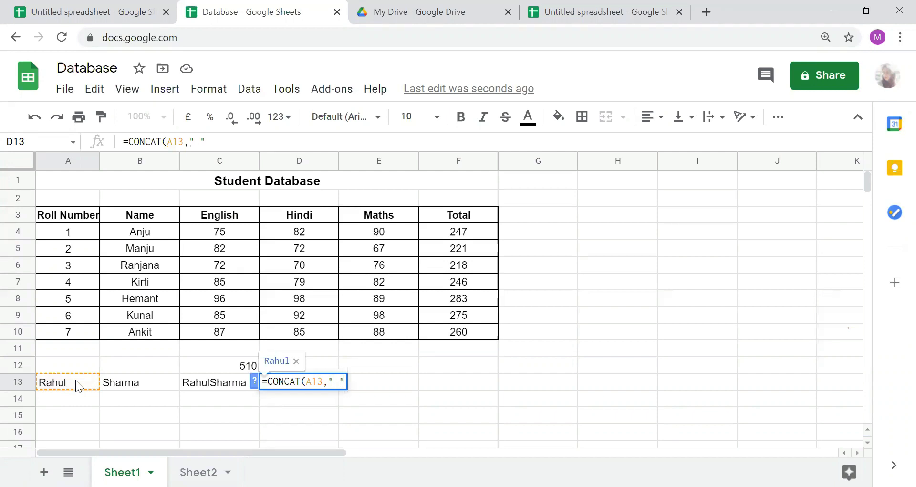
text(,)
click(117, 374)
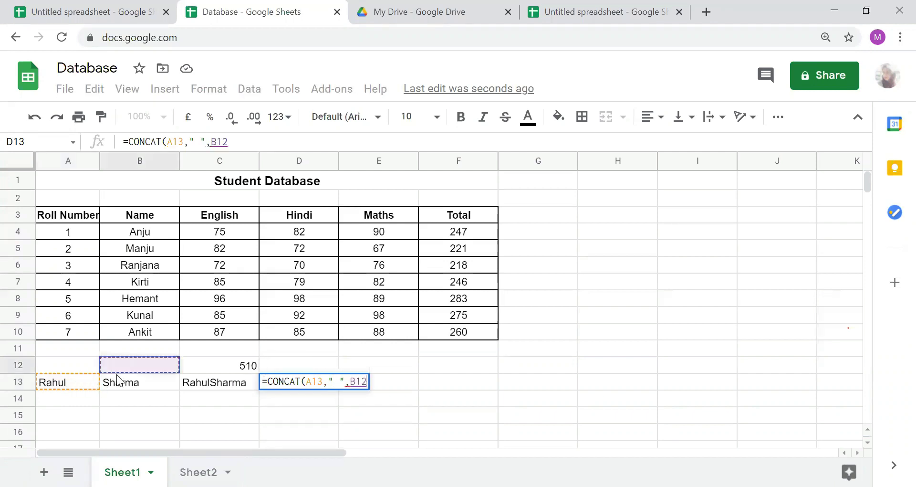
key(Down)
text())
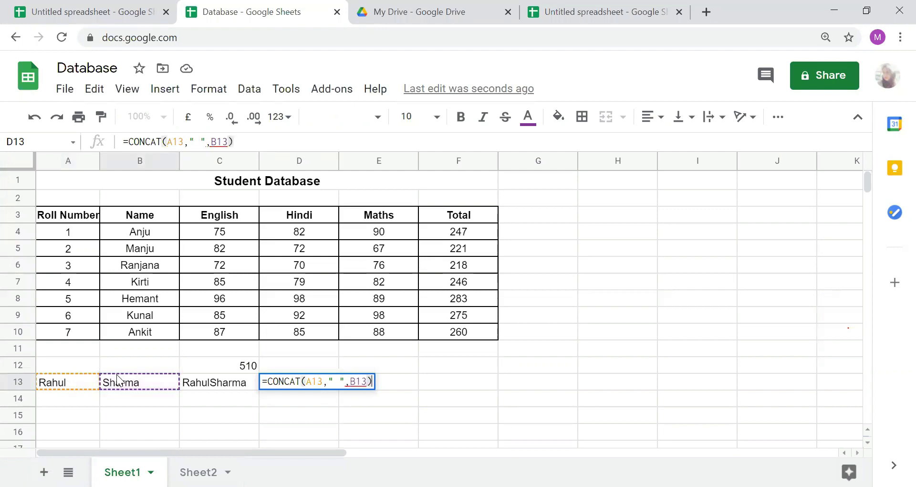
key(Return)
key(Up)
key(Delete)
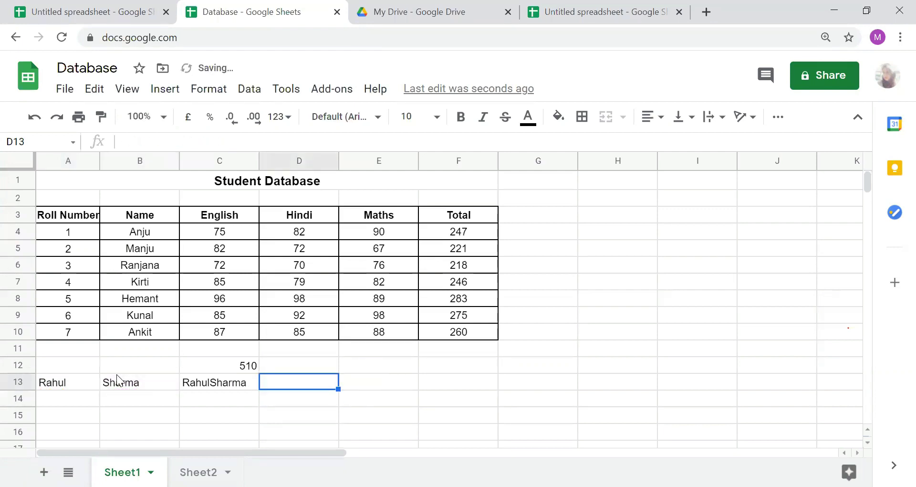
Try CONCAT again in D13 with only A13 and a quoted space as arguments, and clear the cell.
text(=con)
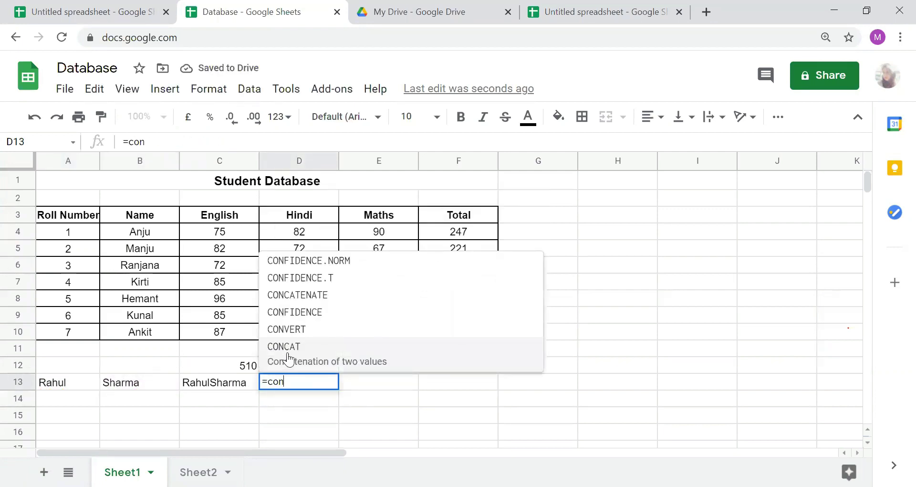
click(287, 355)
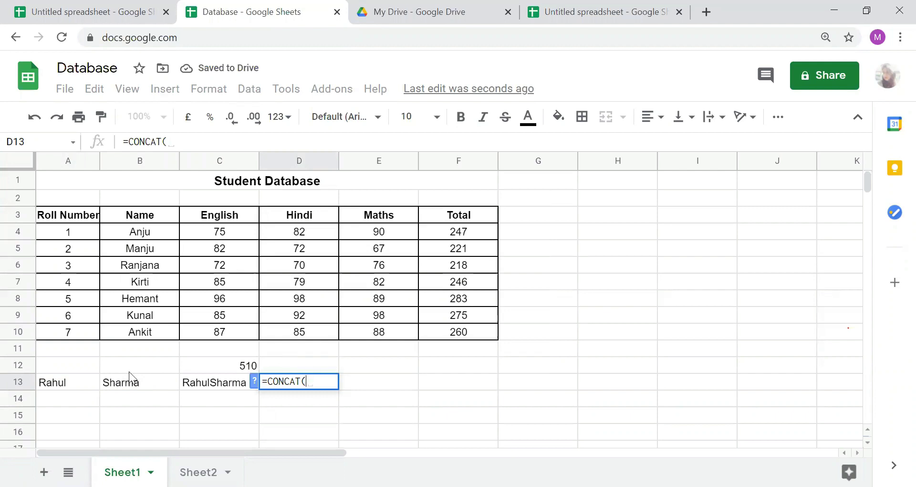
click(70, 388)
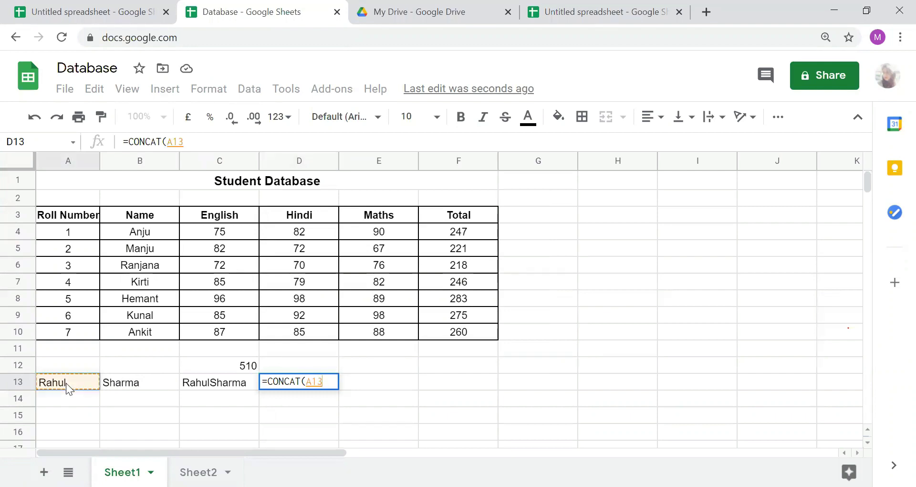
text(,)
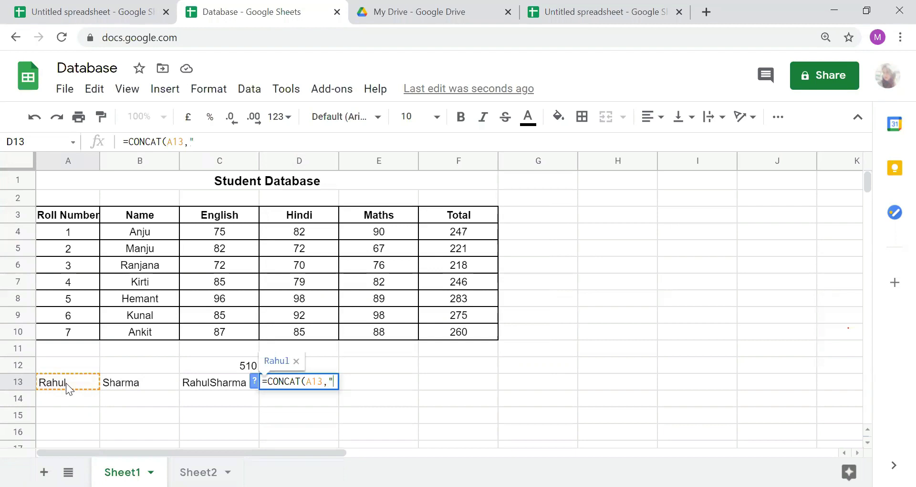
text(" ")
click(141, 385)
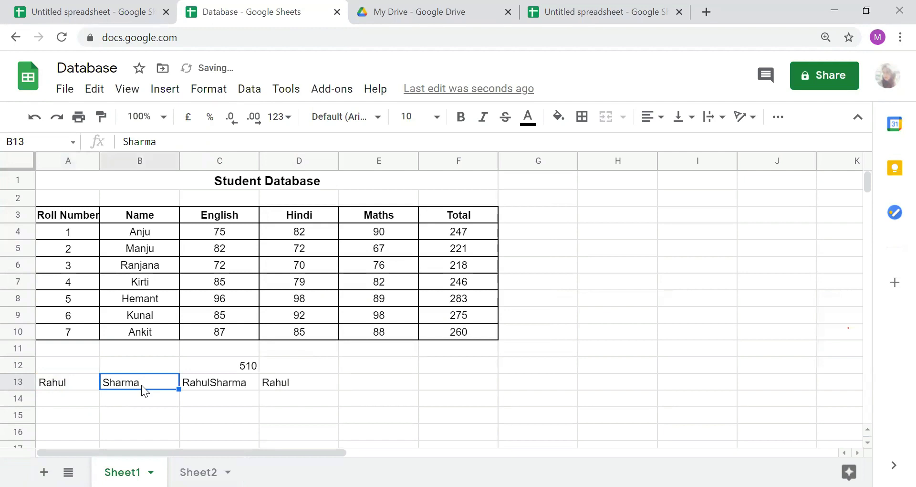
key(Right)
key(Right)
key(Delete)
text(=)
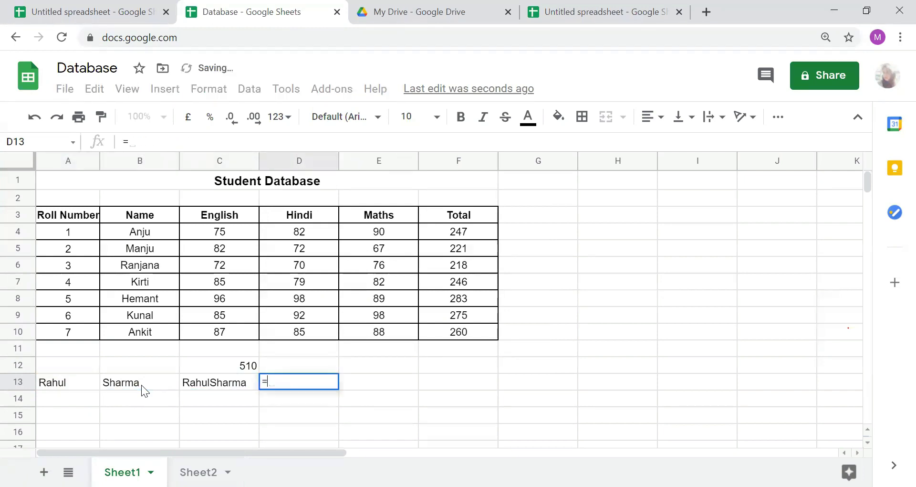
text(con)
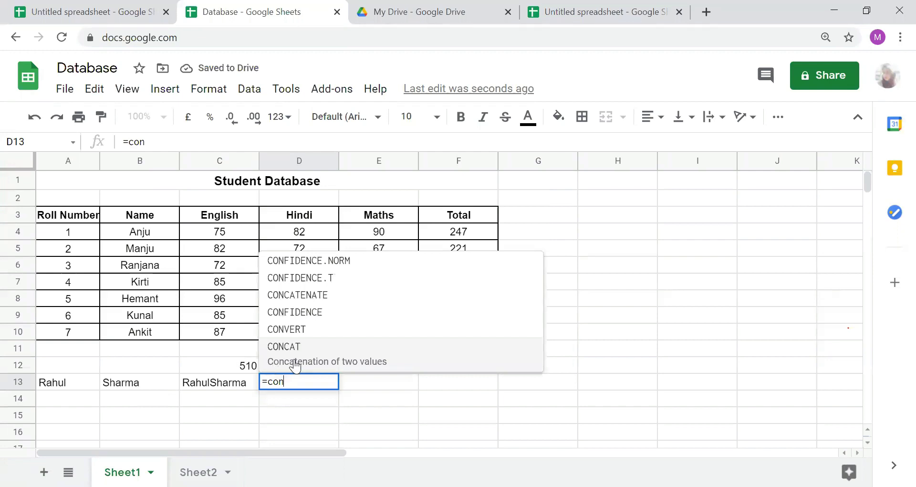
click(274, 367)
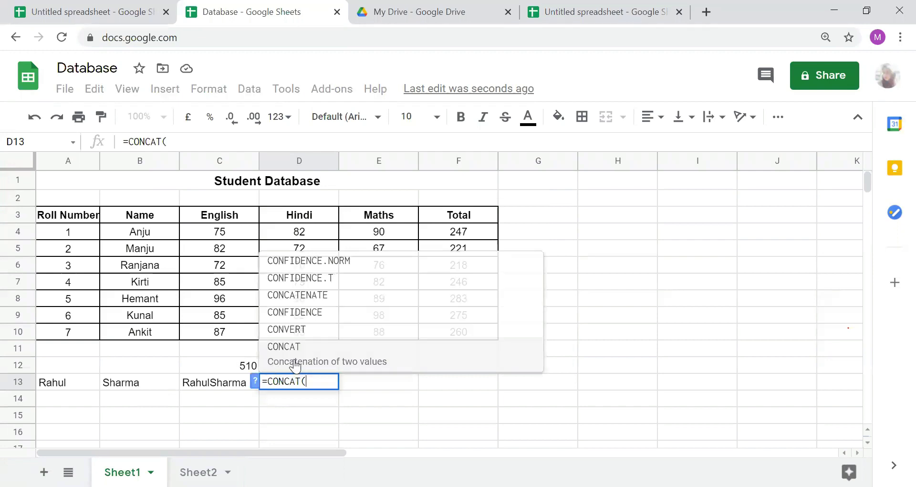
click(83, 385)
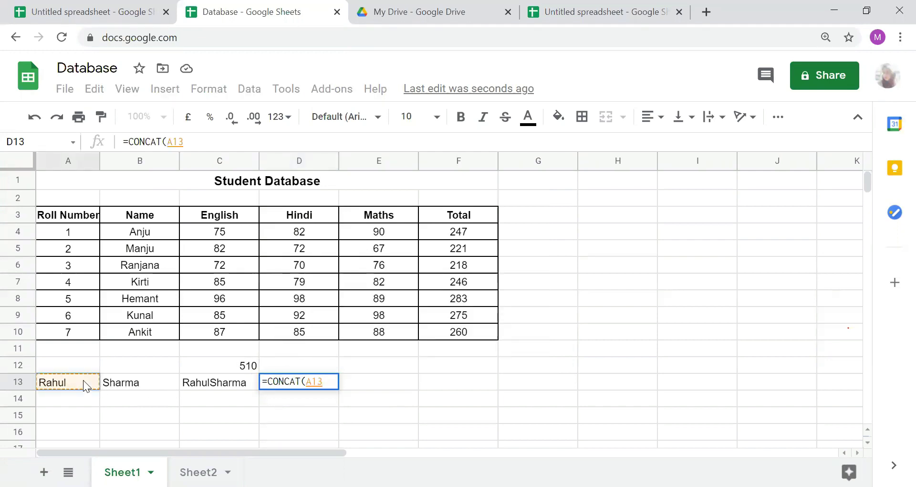
text(,)
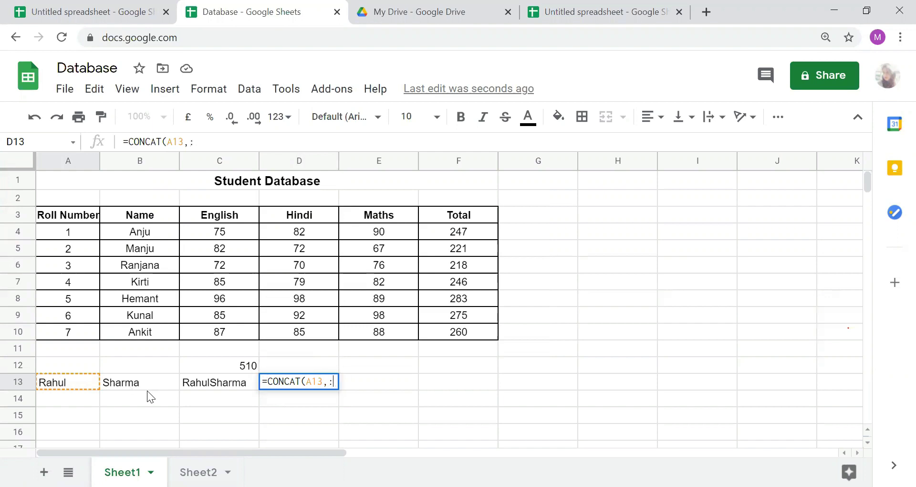
text(")
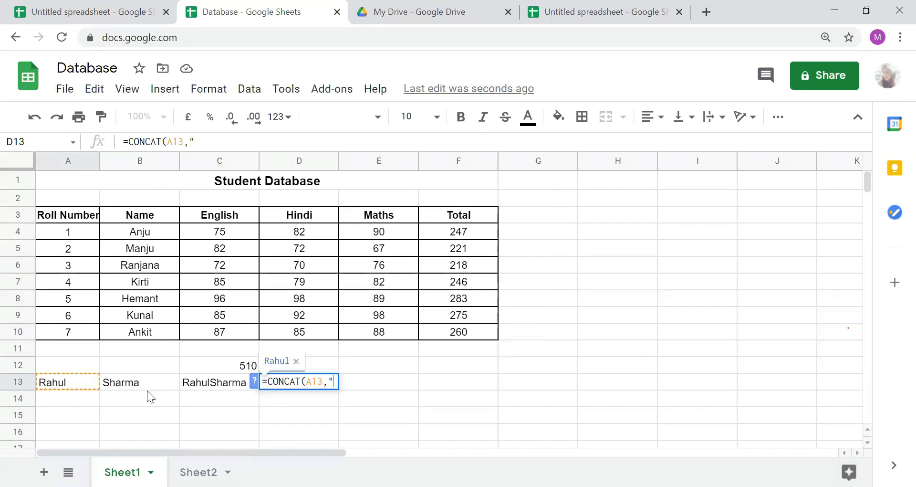
text( ",)
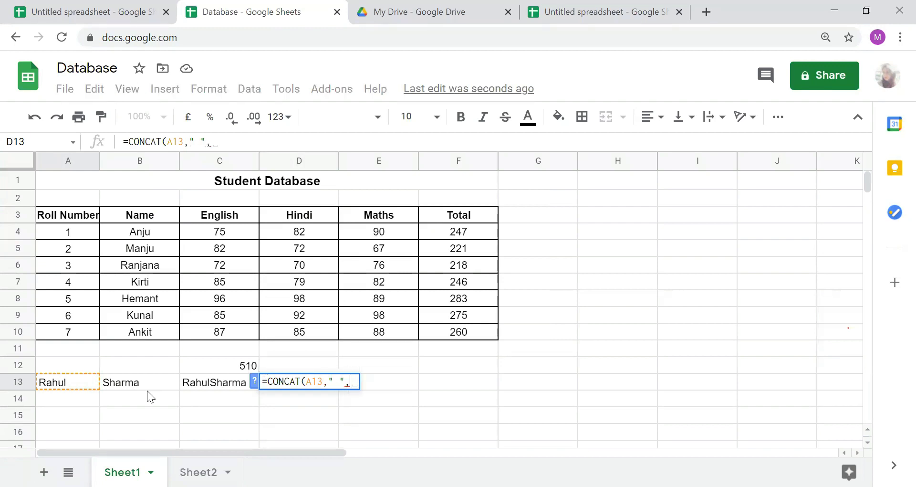
key(BackSpace)
key(BackSpace)
key(BackSpace)
key(BackSpace)
key(BackSpace)
key(BackSpace)
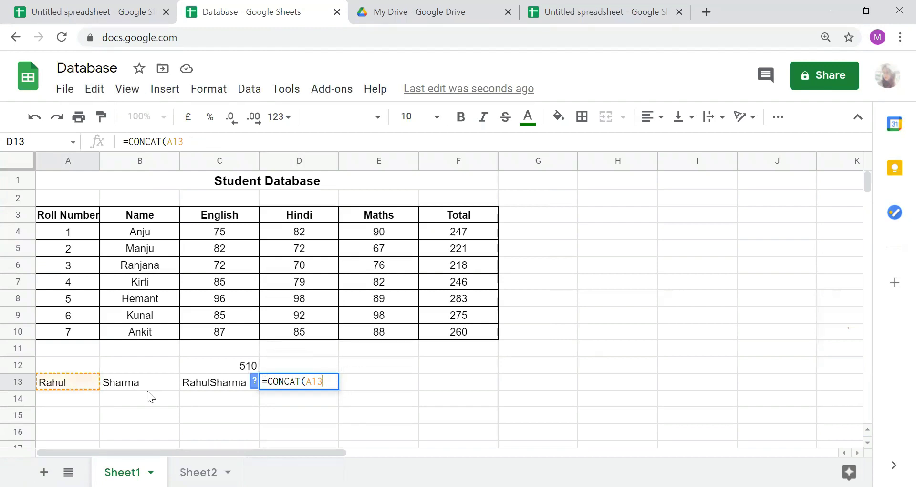
key(BackSpace)
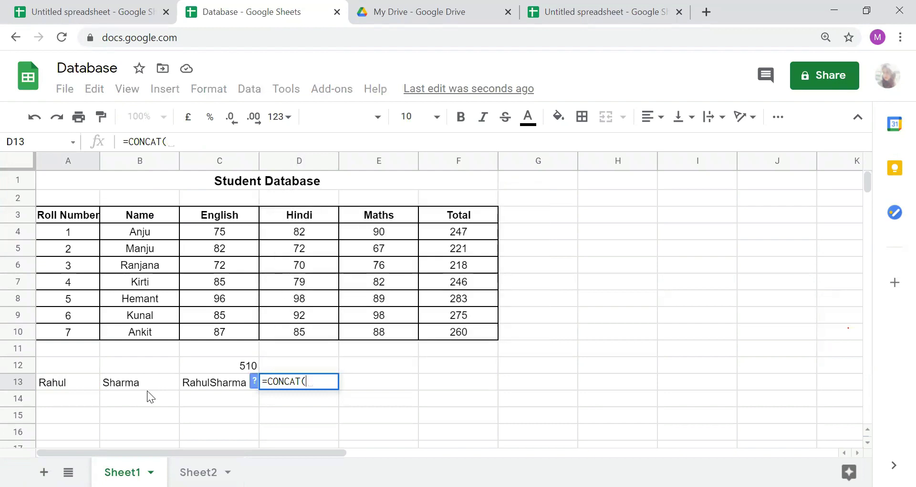
key(BackSpace)
key(BackSpace)
key(BackSpace)
key(BackSpace)
key(BackSpace)
key(BackSpace)
key(BackSpace)
Enter =CONCATENATE(A13," ",B13) in D13 to join the first name and surname with a space, and select the cell.
text(=con)
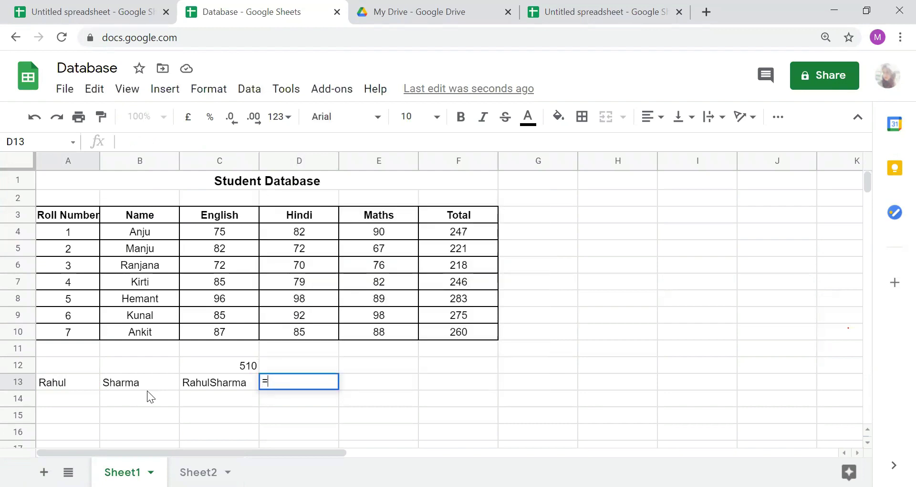
key(Up)
key(Up)
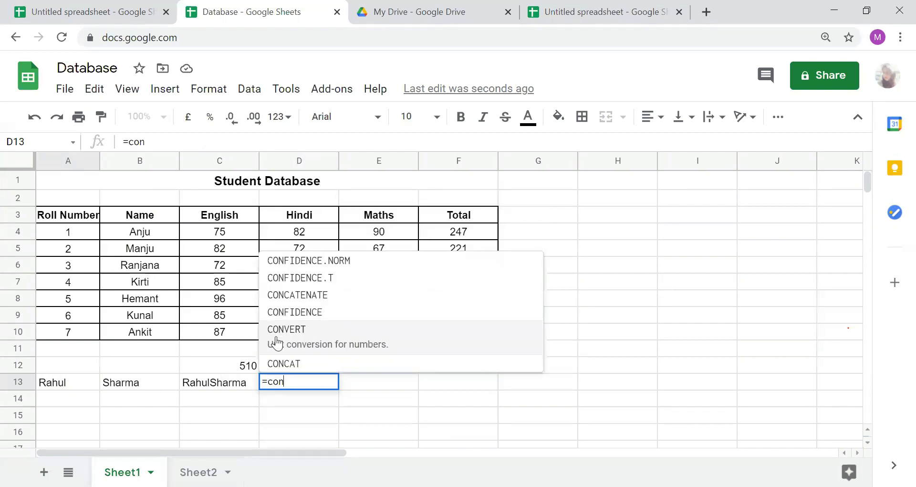
text(cat)
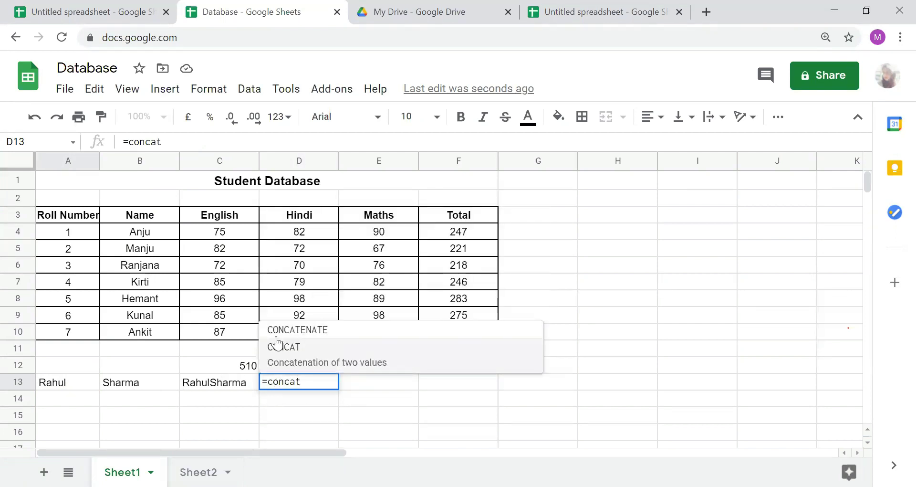
key(Tab)
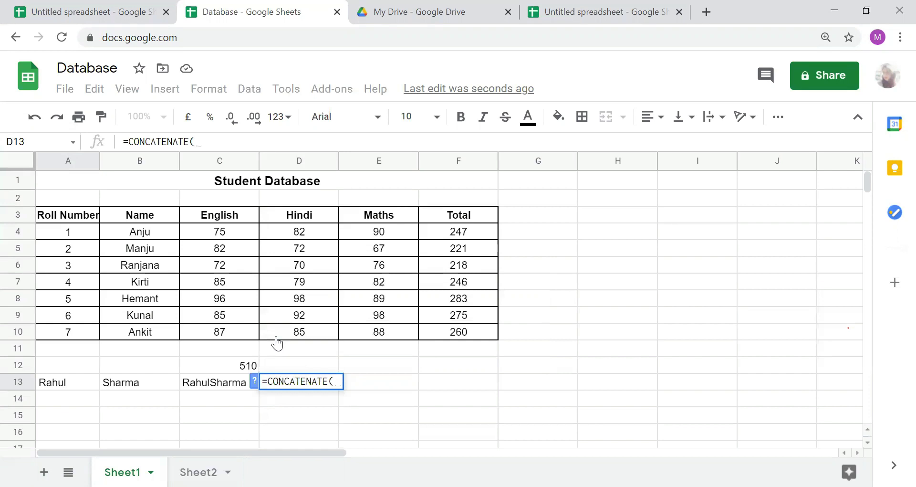
click(67, 384)
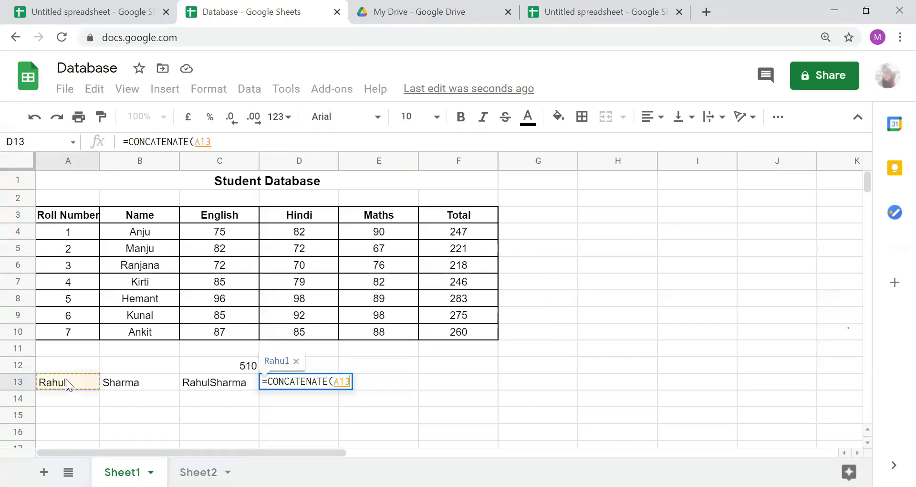
text(,)
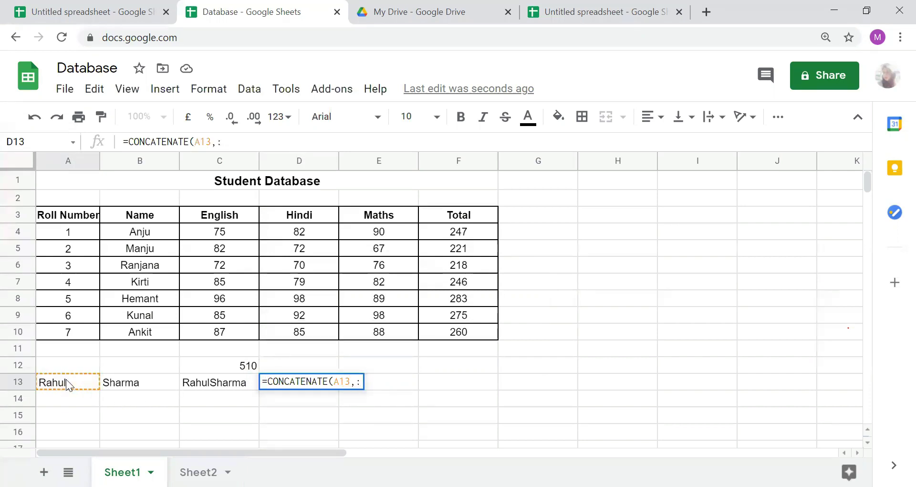
text(" ")
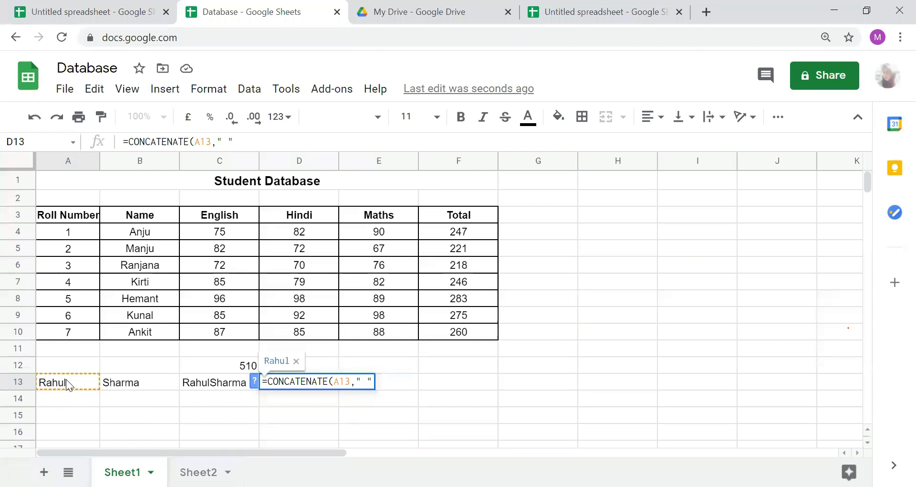
text(,)
click(122, 383)
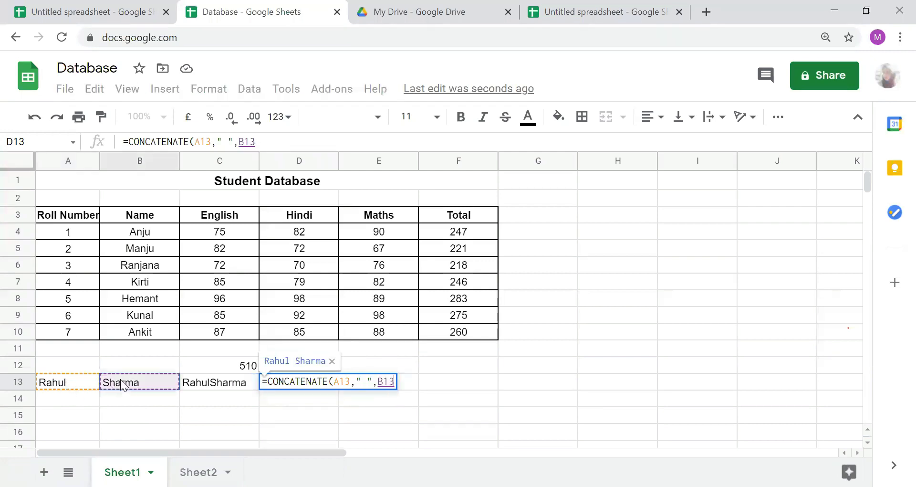
text())
key(Return)
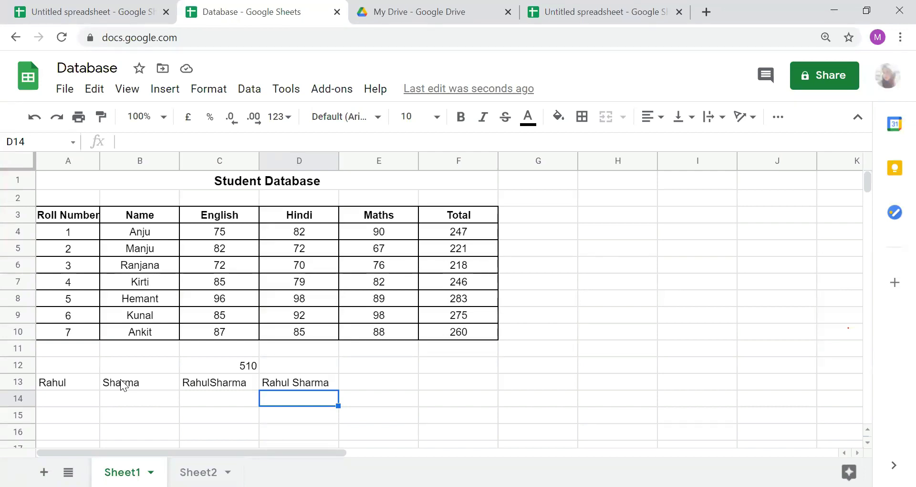
click(320, 383)
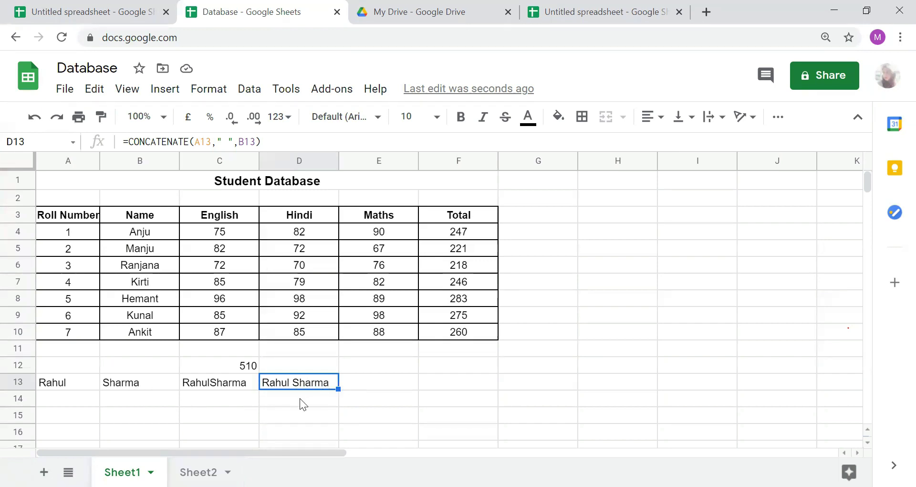
Enter =CONCATENATE(A13,"-",B13) in E13 to join the first name and surname with a hyphen.
click(369, 384)
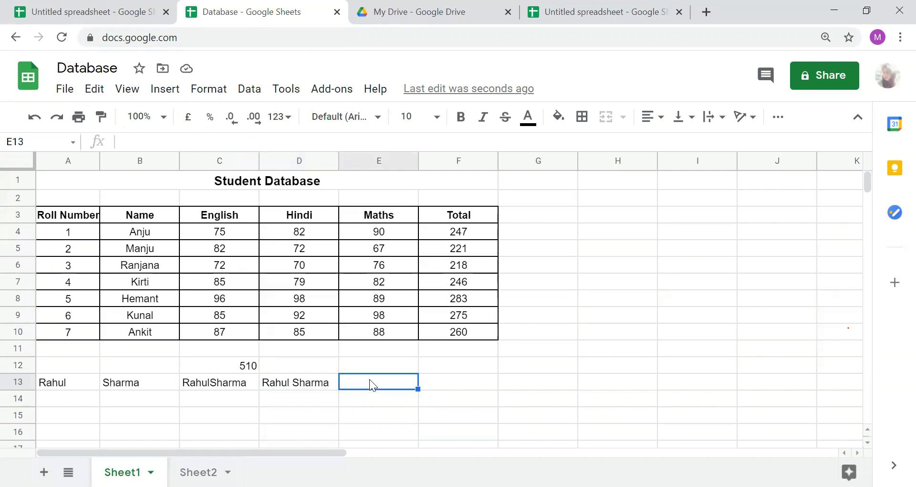
text(=con)
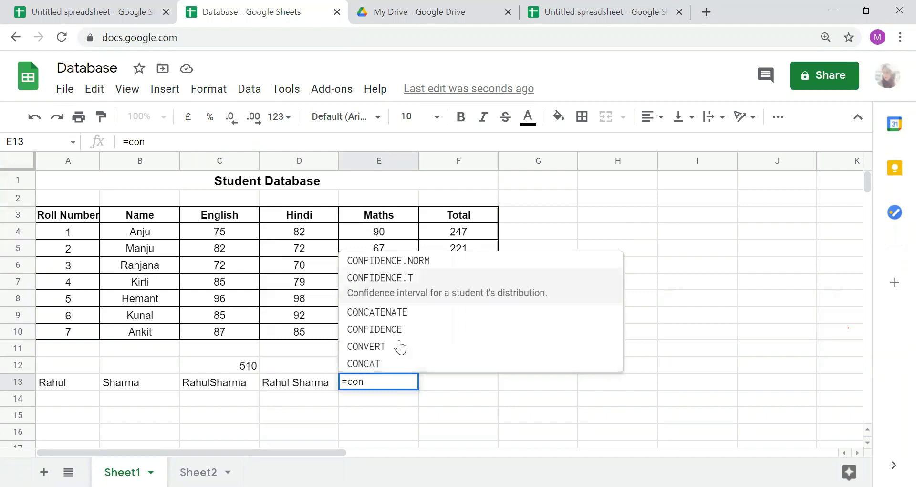
text(ca)
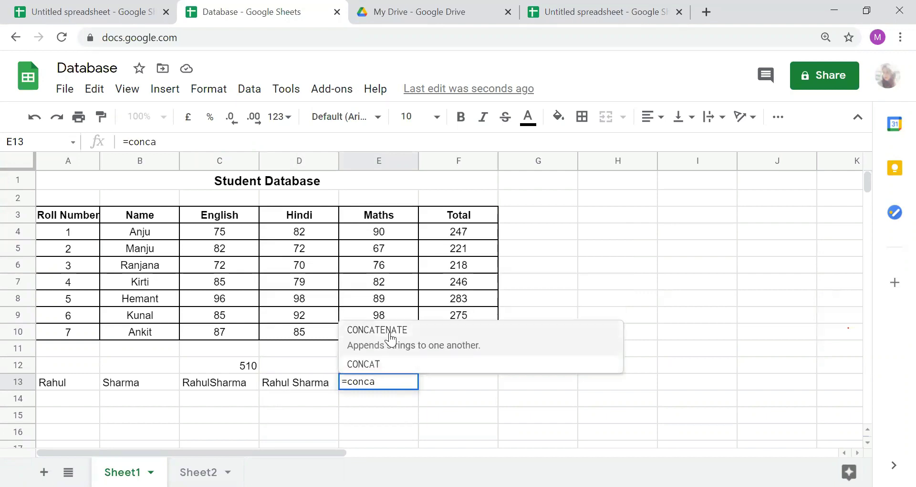
click(389, 337)
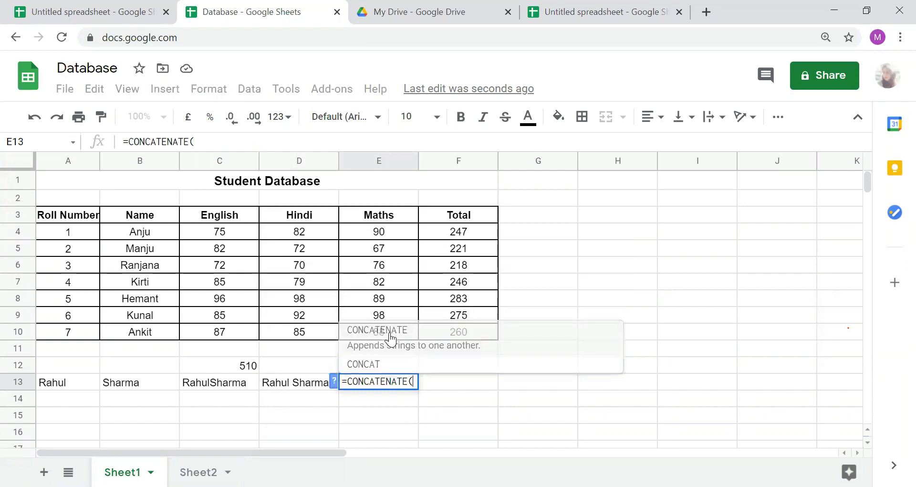
click(75, 385)
text(,")
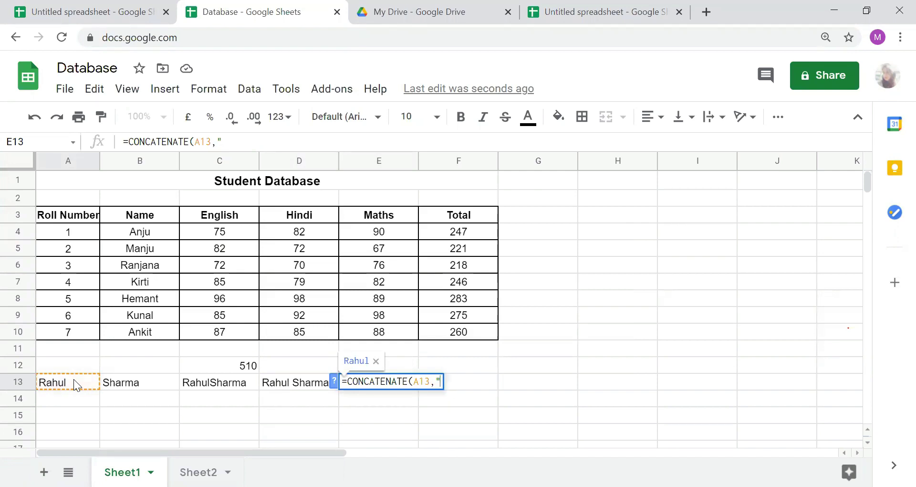
text(-",)
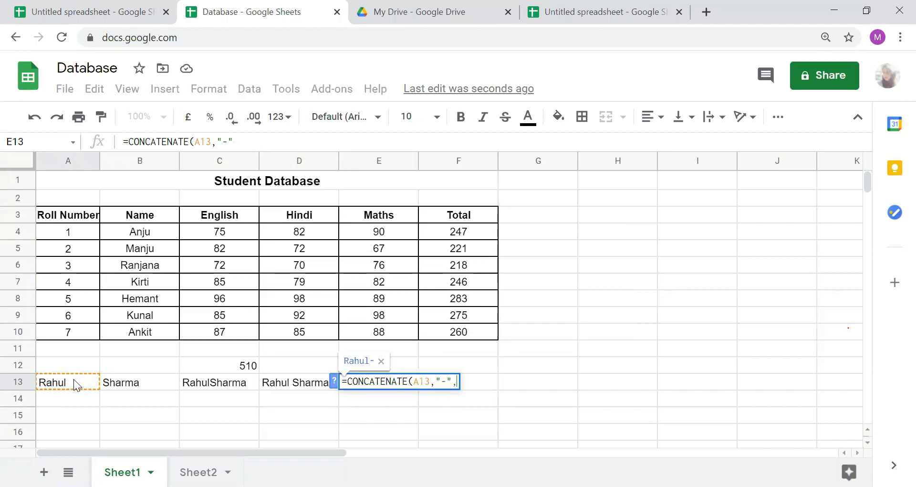
click(134, 391)
text())
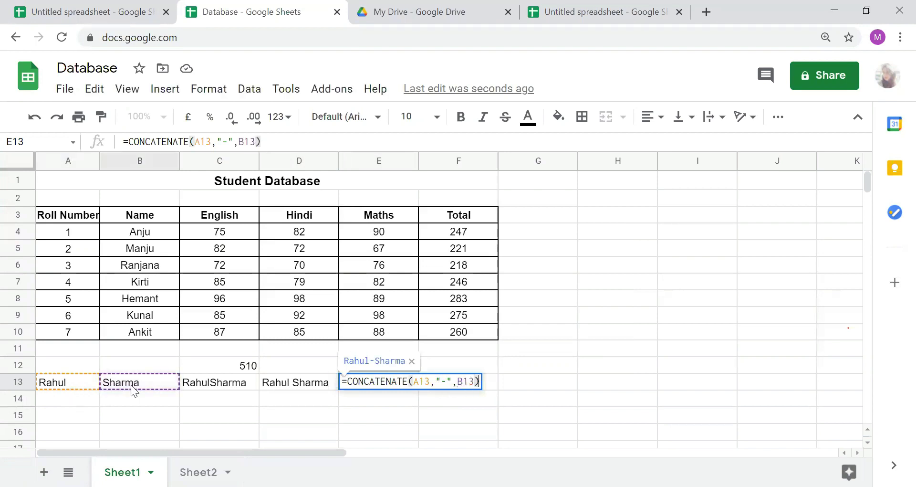
key(Return)
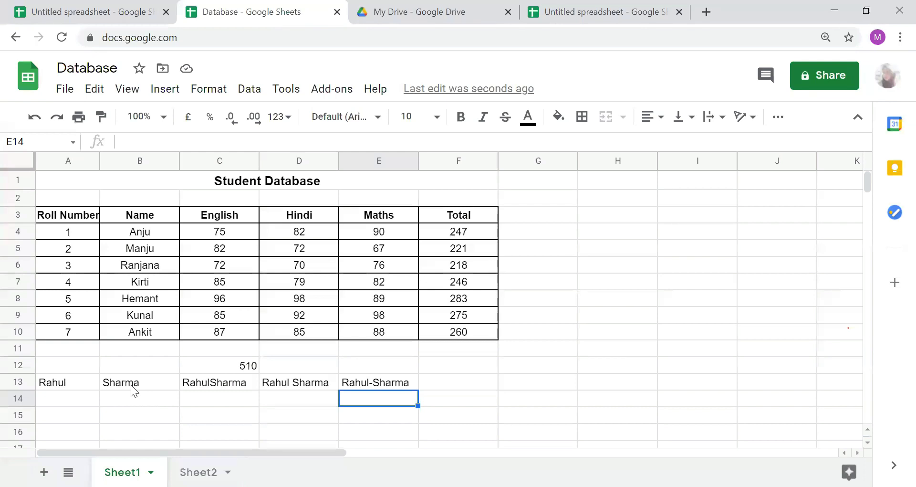
Enter =join(" ",A13:B13) in E14 to join the name range with a space delimiter, and select the cell.
text(=)
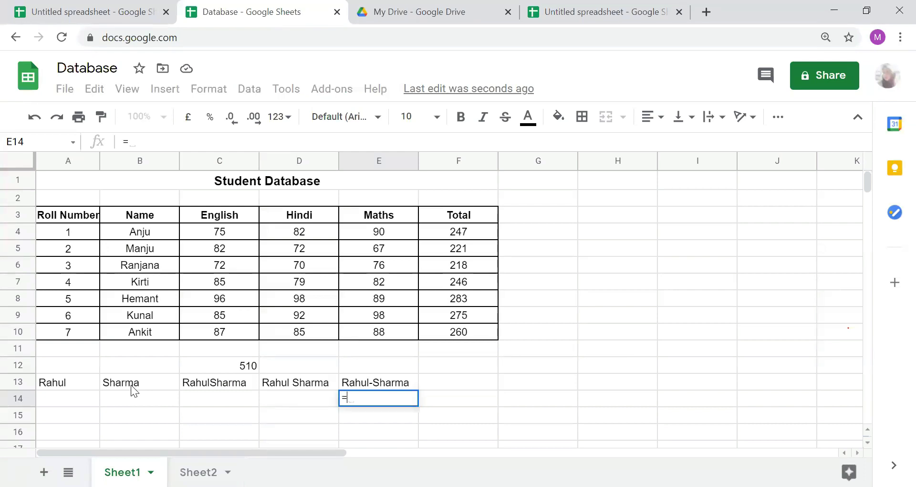
text(join)
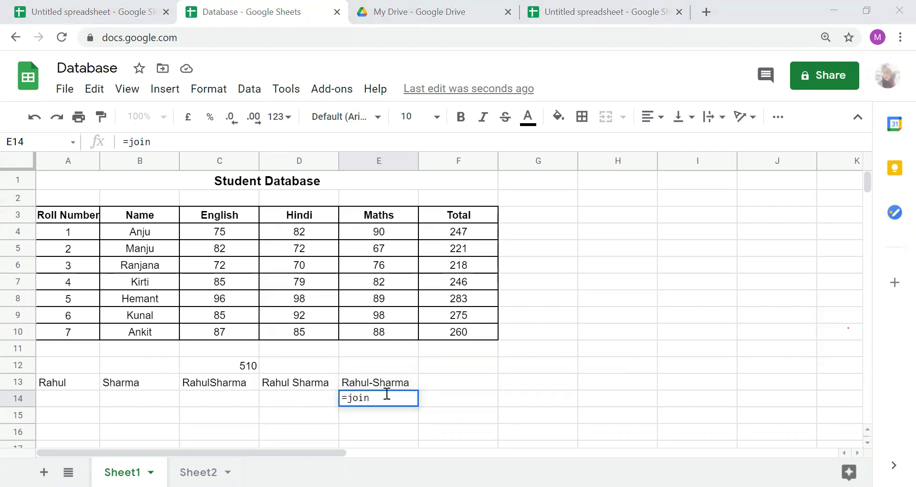
text(()
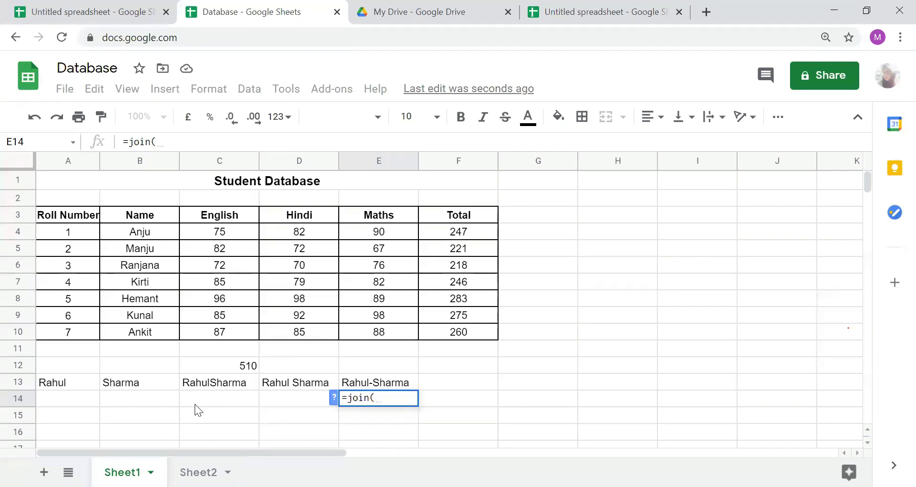
text(")
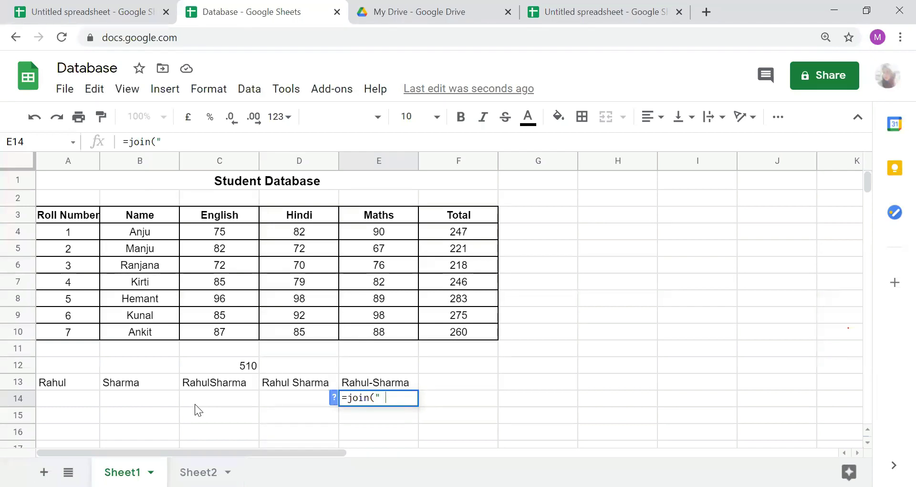
text( ",)
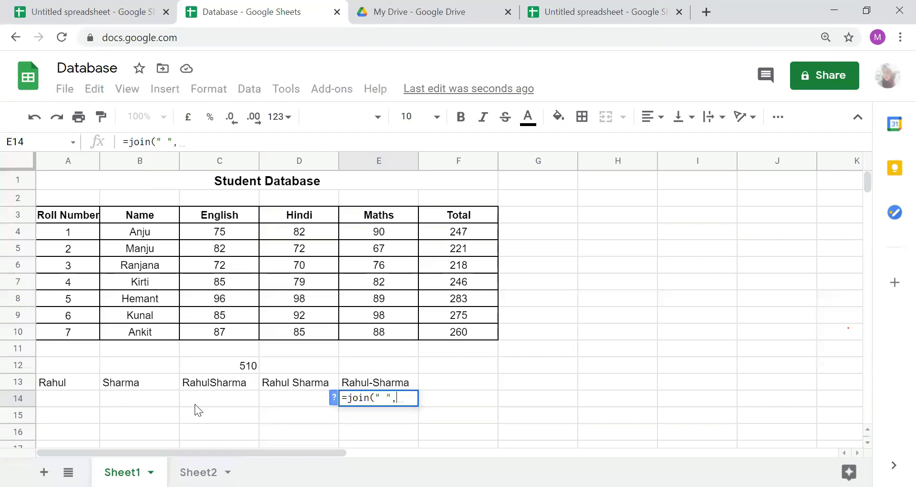
click(75, 380)
key(shift+Right)
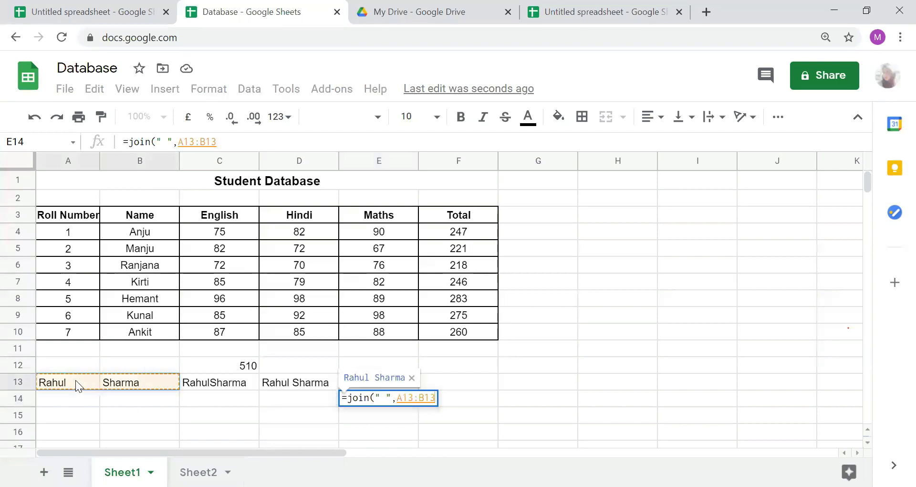
key(Return)
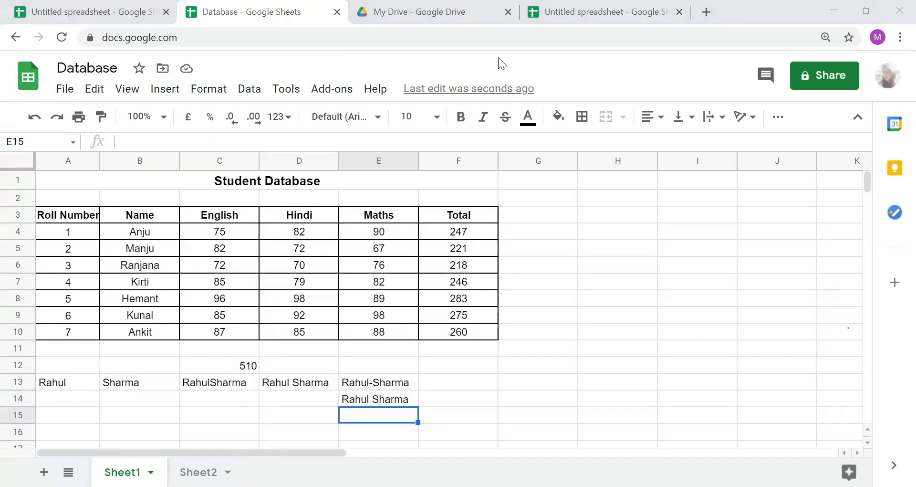
click(390, 398)
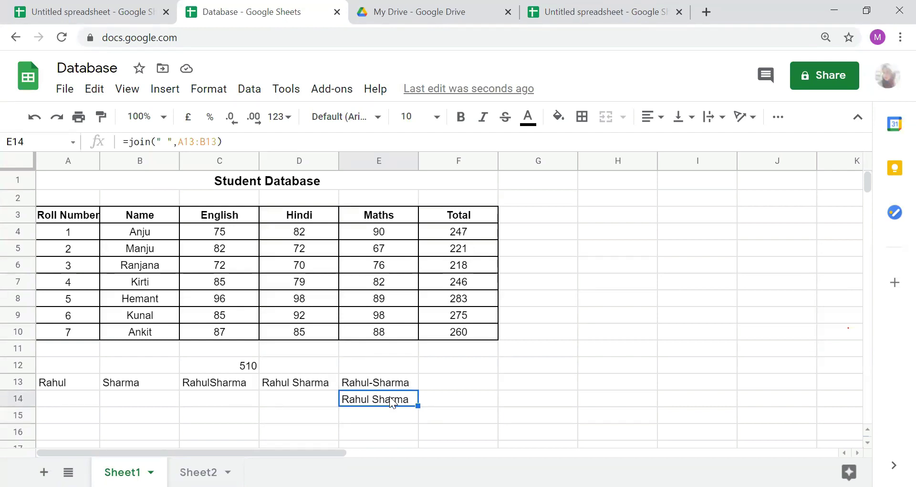
Clear E14 and re-enter =JOIN(" ",A13:B13) to join the first name and surname with a space.
key(Delete)
text(=)
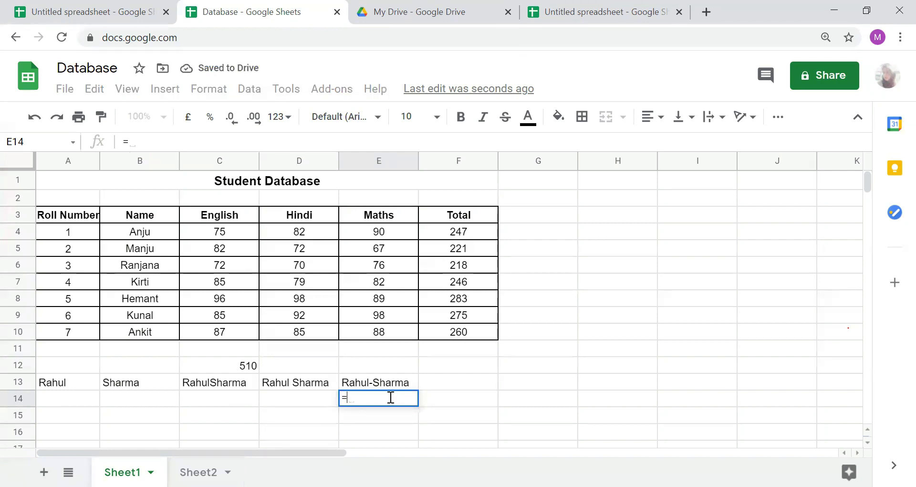
text(join)
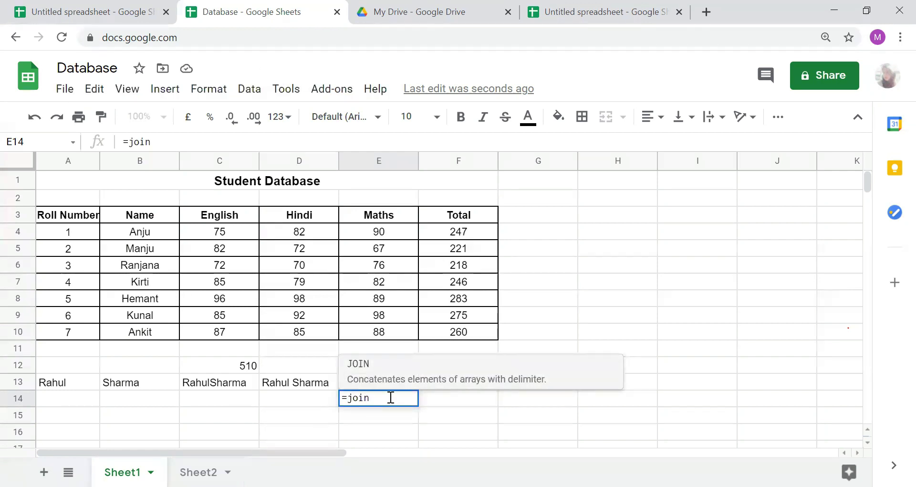
key(Tab)
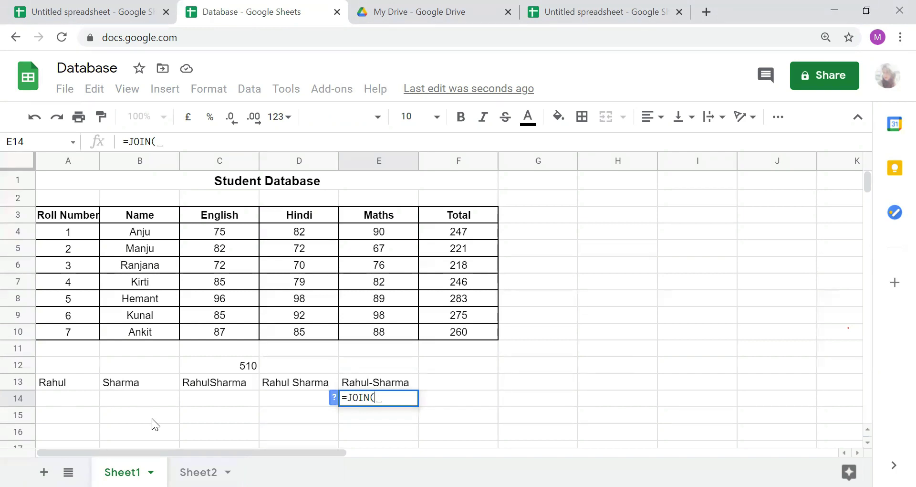
text(")
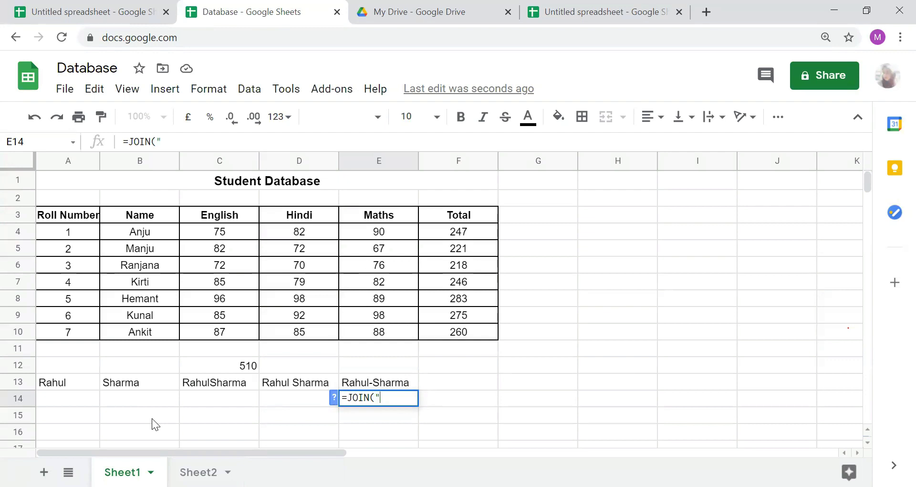
text( ",)
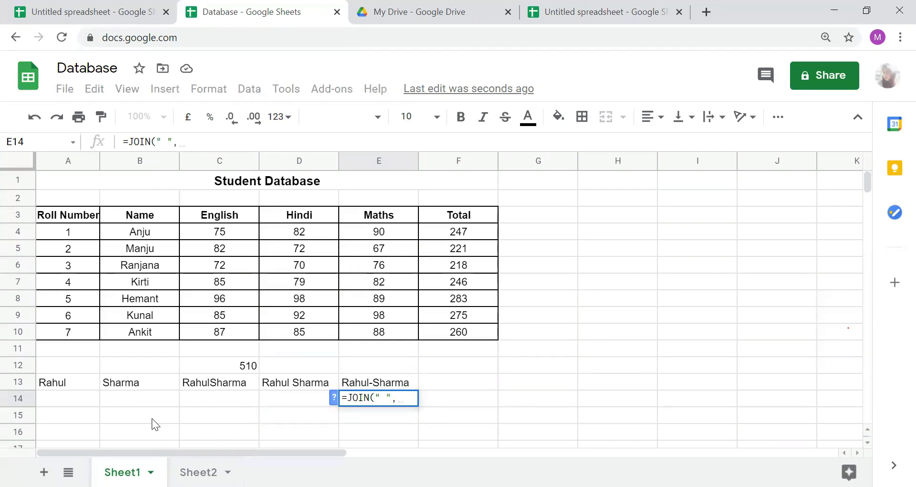
click(63, 382)
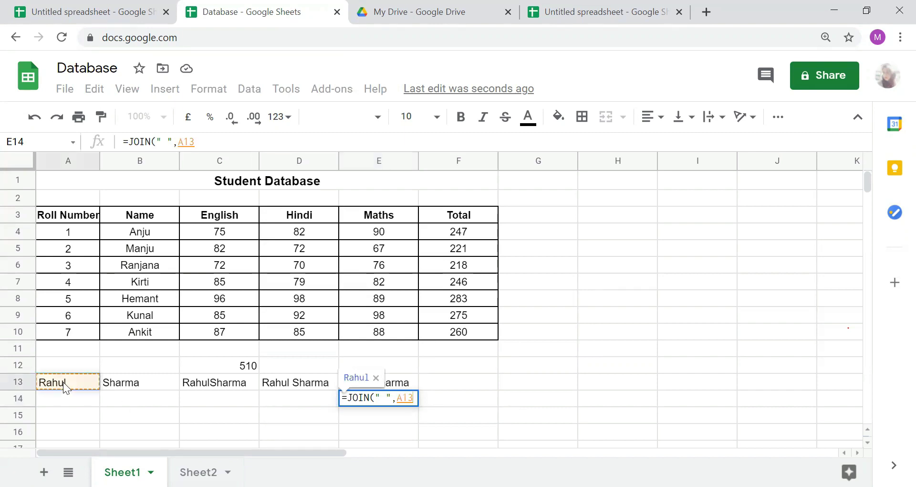
key(shift+Right)
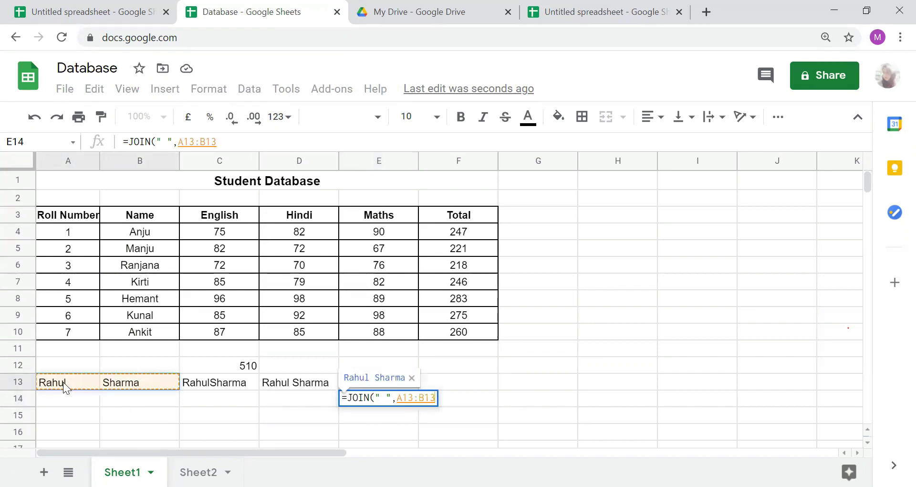
text())
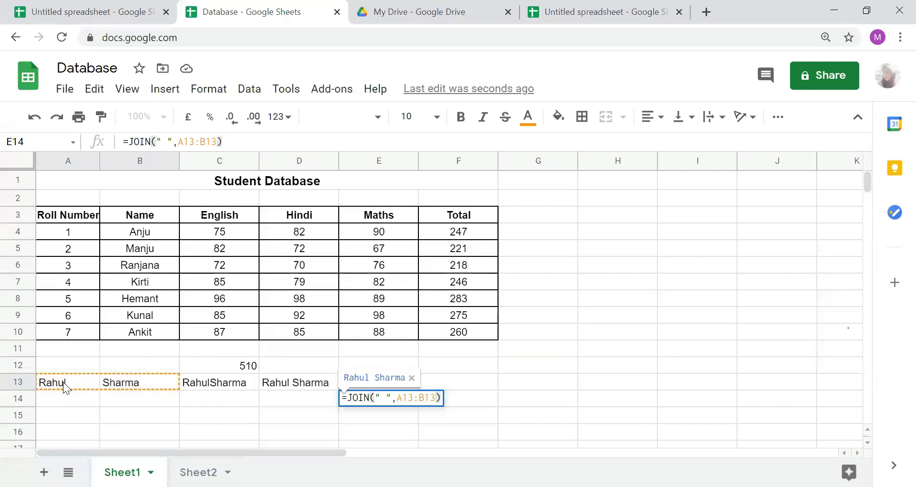
key(Return)
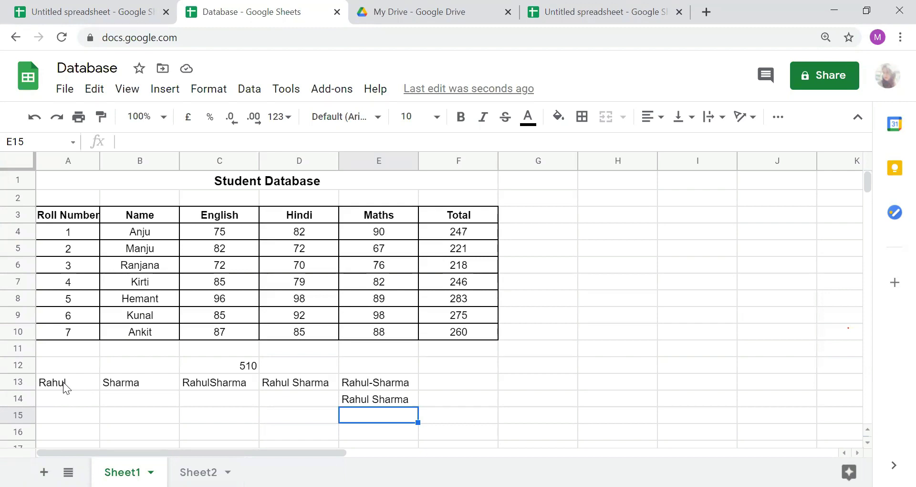
key(Down)
key(Left)
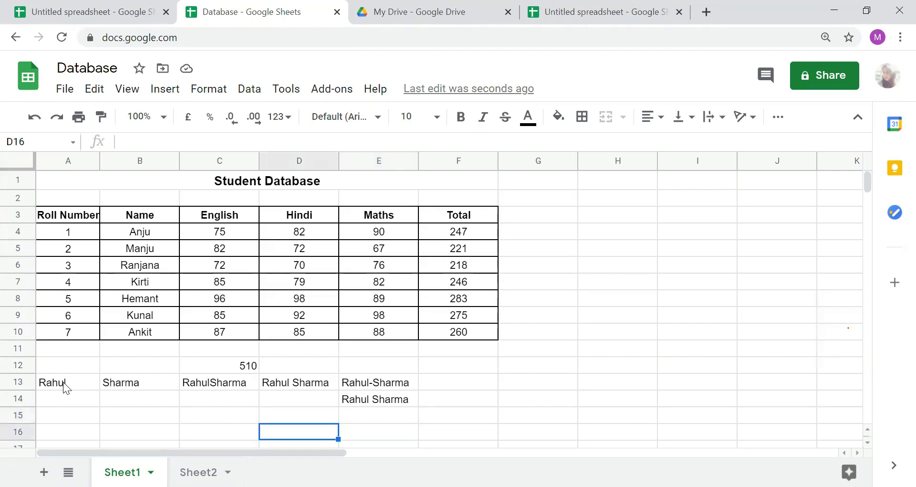
key(Left)
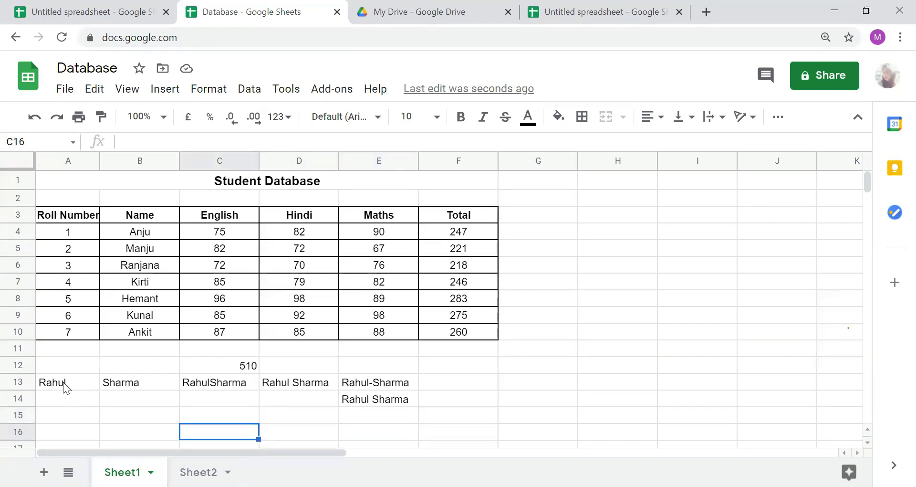
text(=)
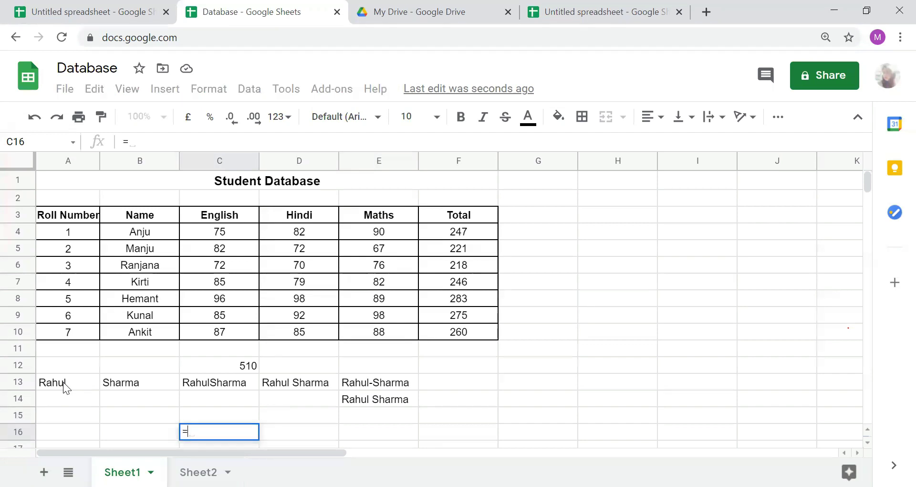
text(count)
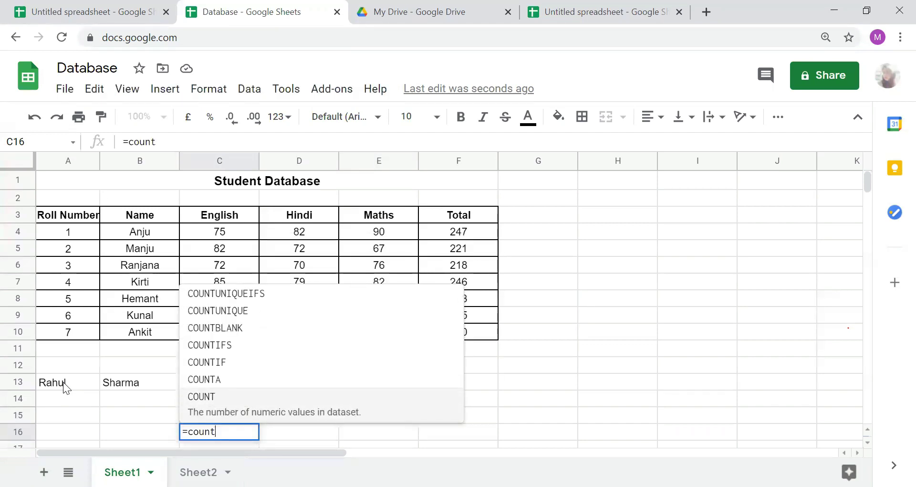
key(BackSpace)
key(Escape)
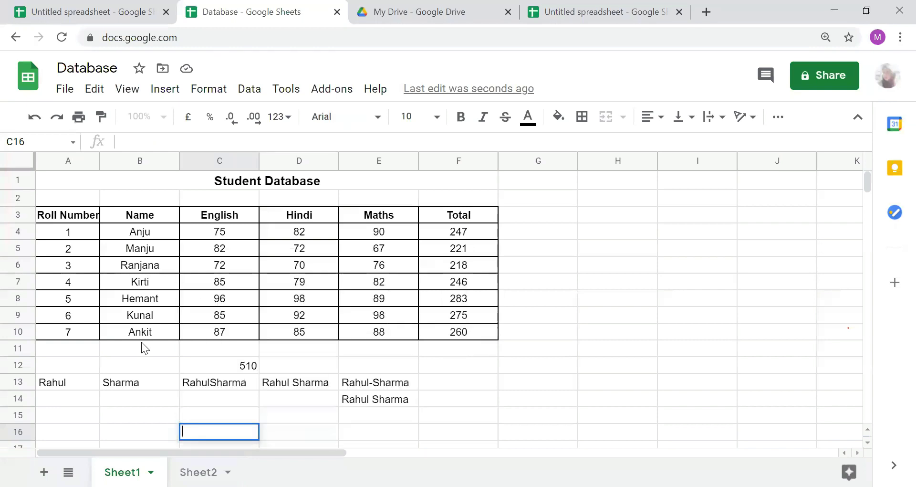
click(240, 247)
key(Up)
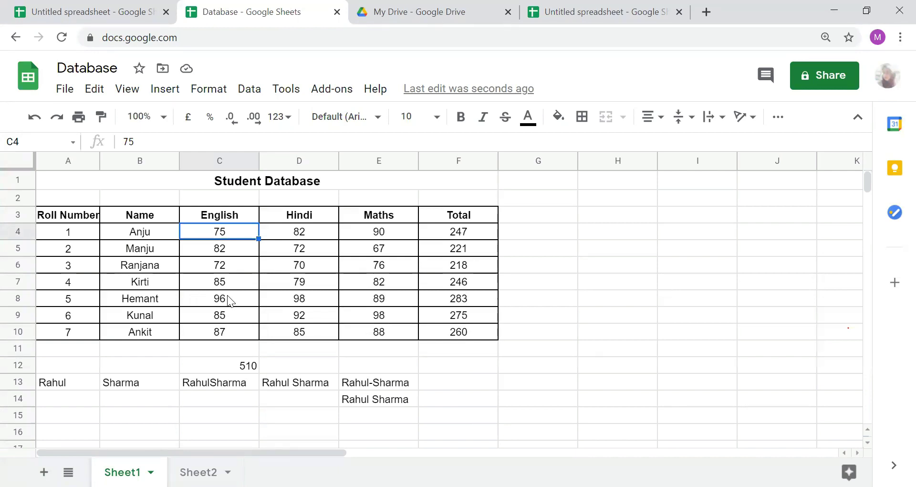
Enter =count(C4:E10) in C16 to count the numeric English, Hindi and Maths marks, and select the cell.
click(210, 430)
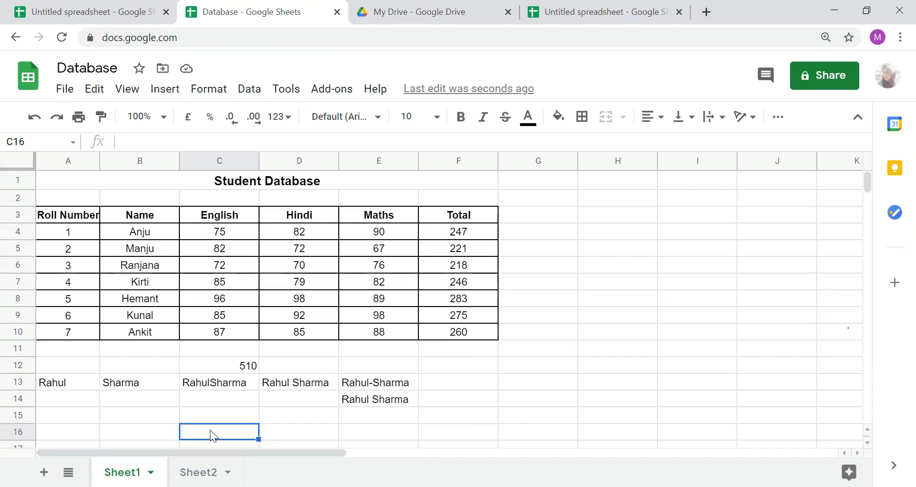
text(=coun)
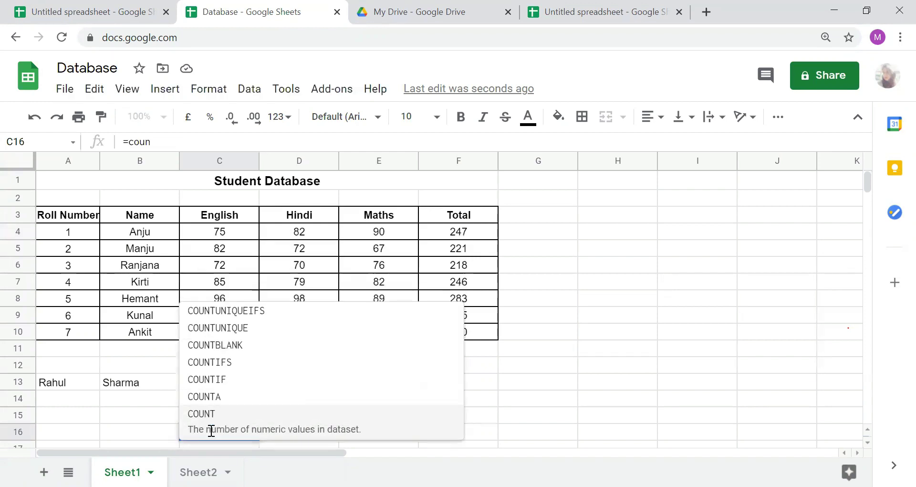
text(t()
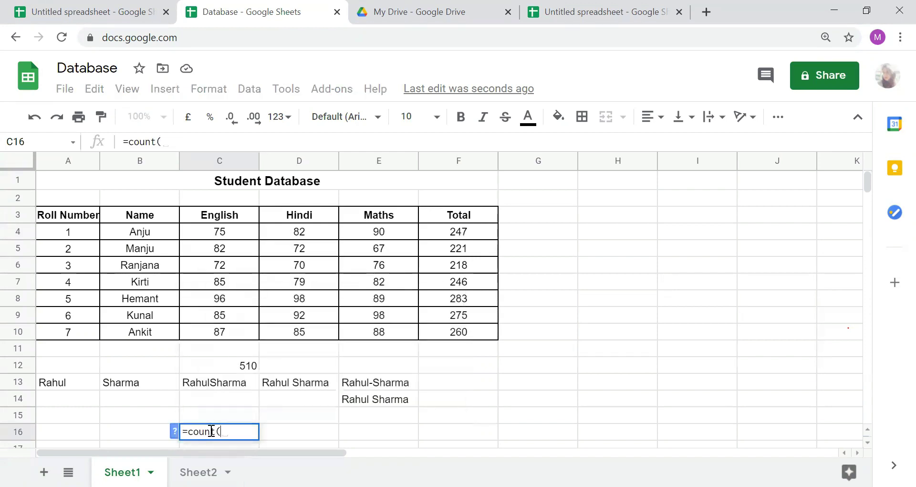
click(227, 231)
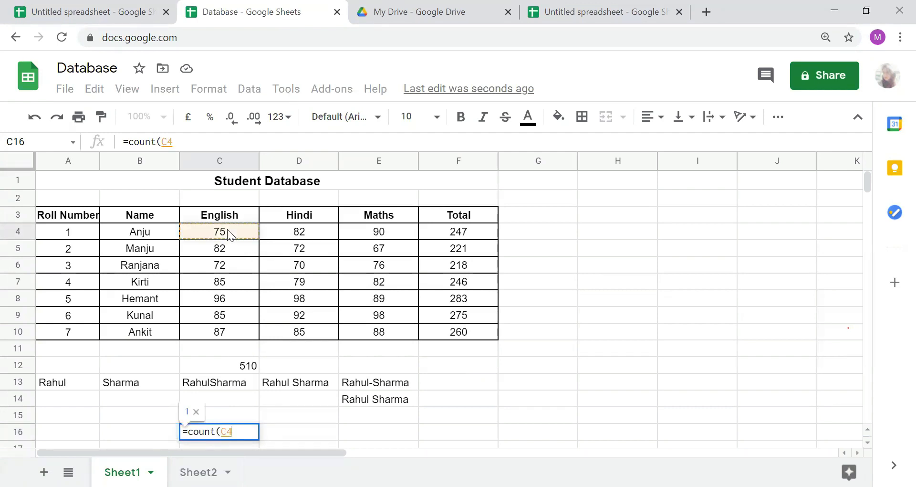
key(shift+Right)
key(shift+Right)
key(shift+Down)
key(shift+Down)
key(shift+Down)
key(shift+Down)
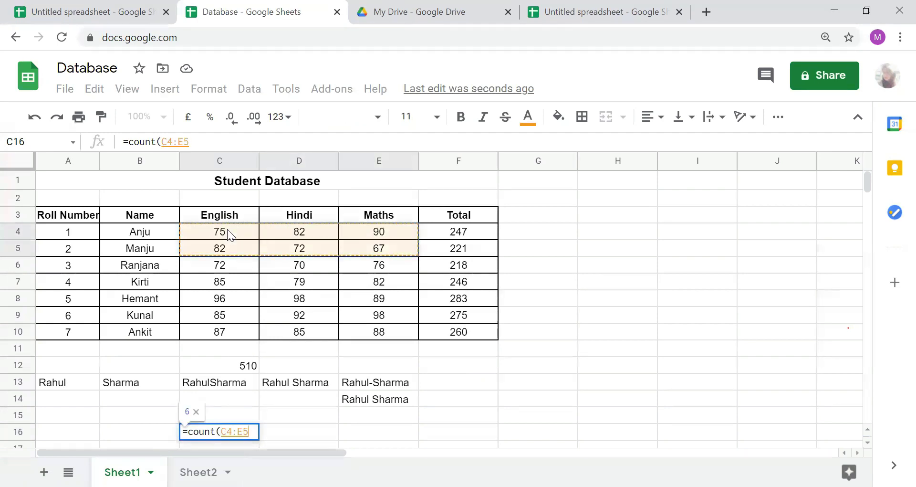
key(shift+Down)
key(shift+Down)
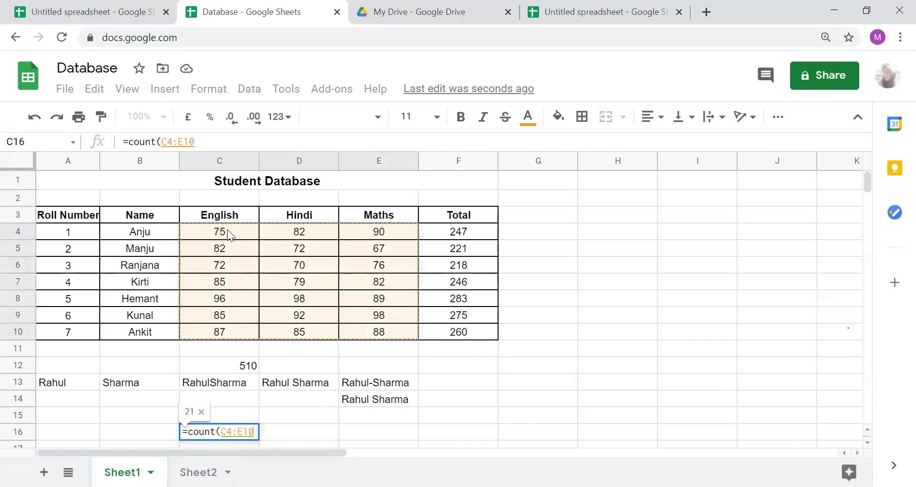
key(Return)
key(Up)
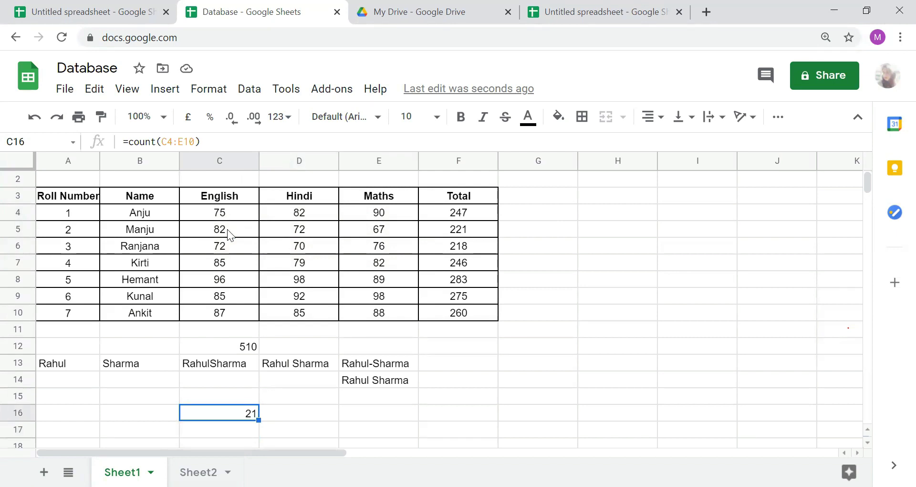
Replace the formula in C16 with =COUNTA(A3:F10) to count all values in the student table, and select headers A3:B3.
key(Delete)
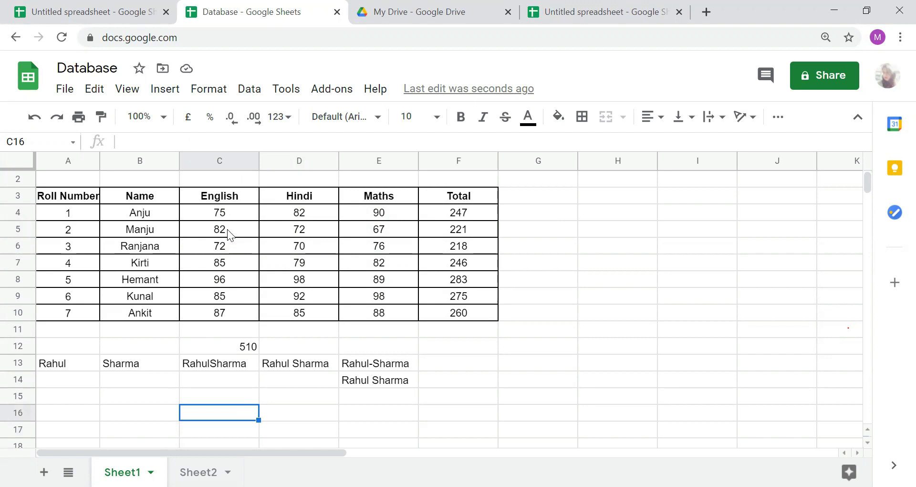
text(=coun)
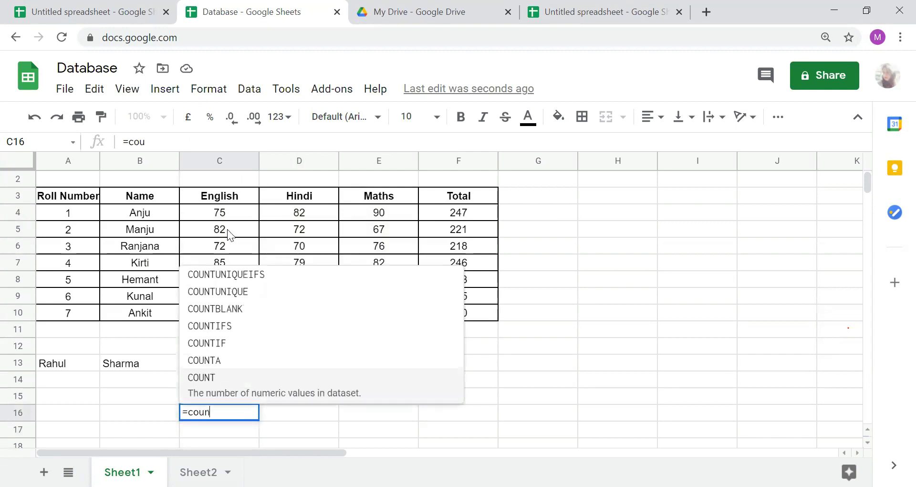
text(ta)
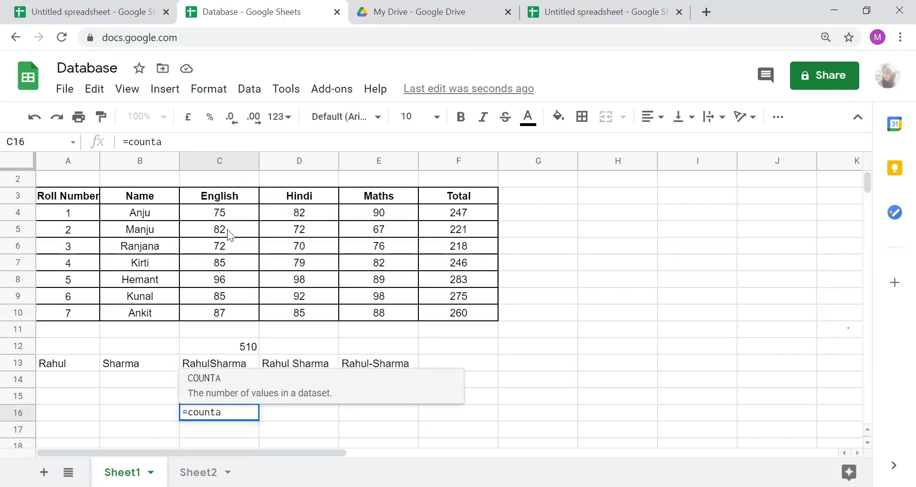
click(231, 385)
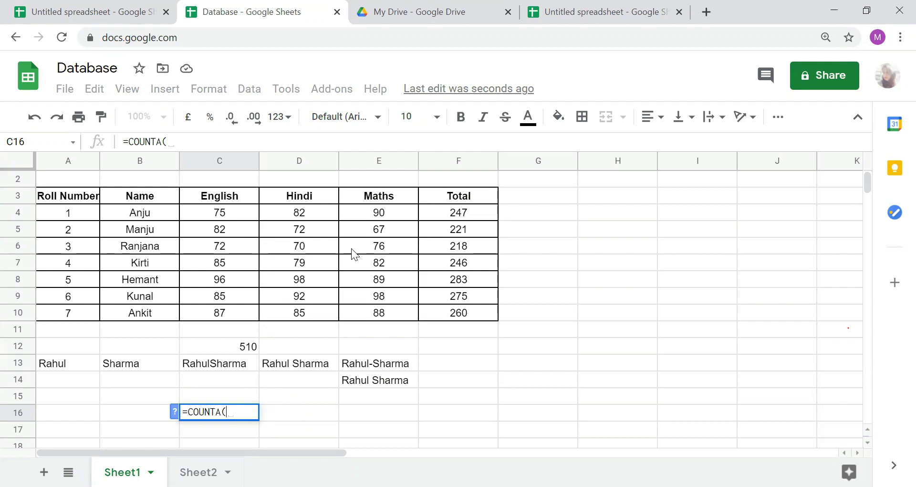
click(69, 197)
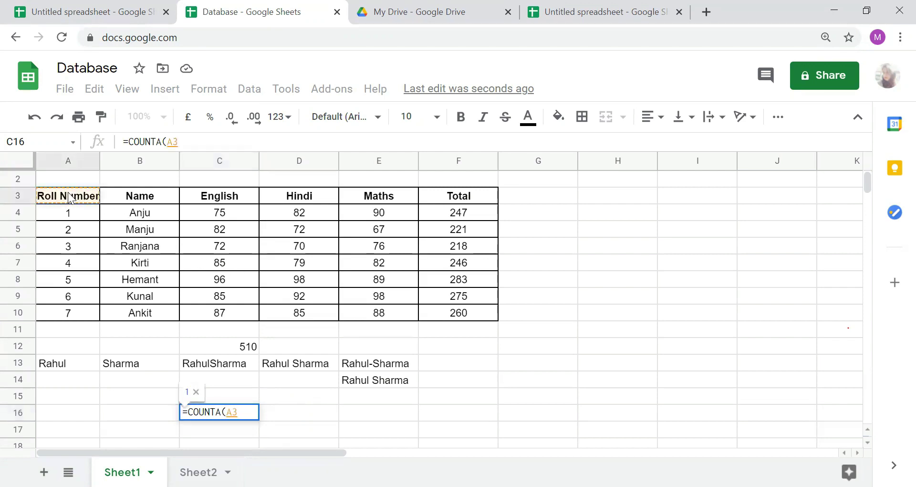
key(shift+Right)
key(shift+Right)
key(shift+Right)
key(shift+Right)
key(shift+Right)
key(shift+Down)
key(shift+Down)
key(shift+Down)
key(shift+Down)
key(shift+Down)
key(shift+Down)
key(shift+Down)
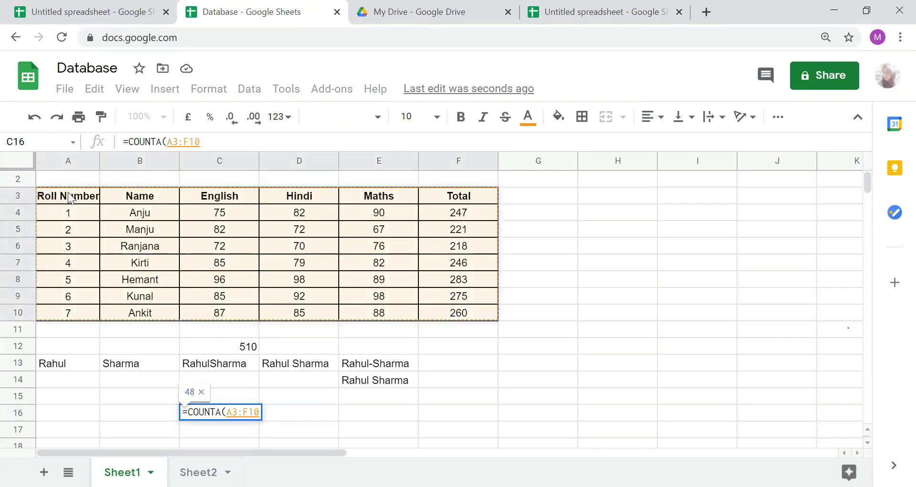
key(Return)
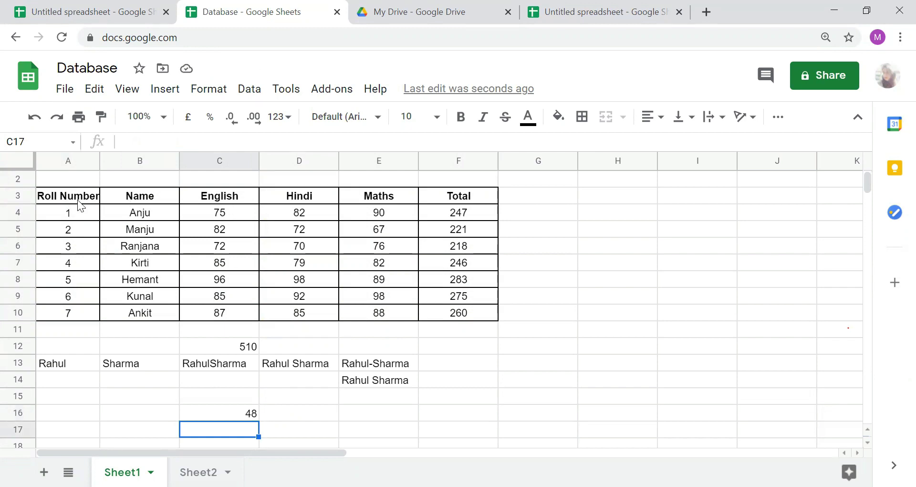
drag(78, 200, 150, 201)
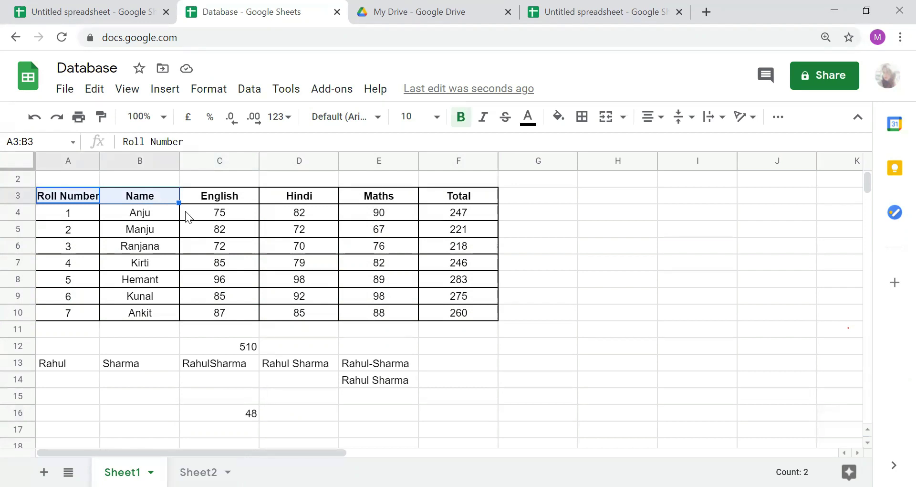
Clear C16 and start a COUNTIF formula in it.
click(215, 415)
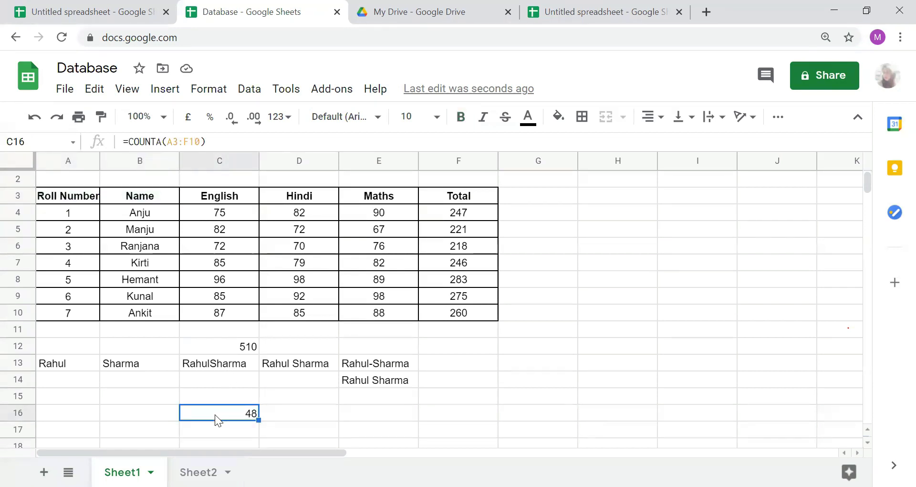
key(Delete)
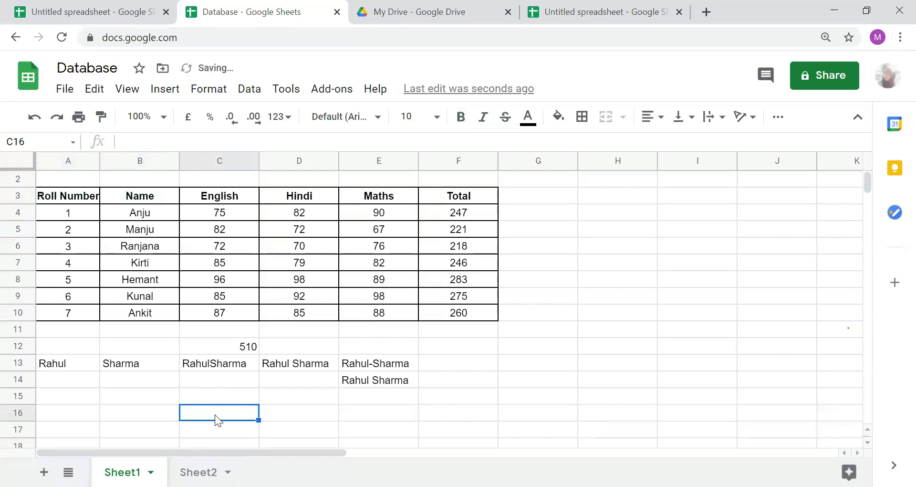
text(=co)
key(BackSpace)
key(BackSpace)
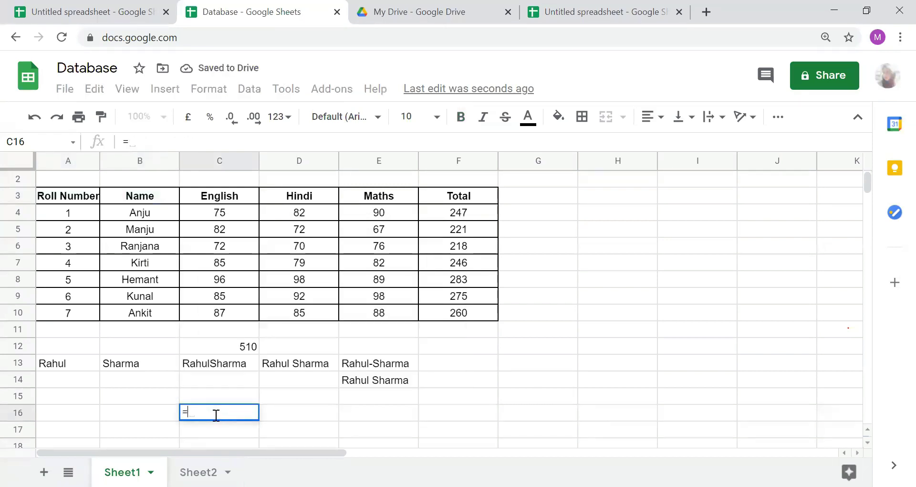
text(c)
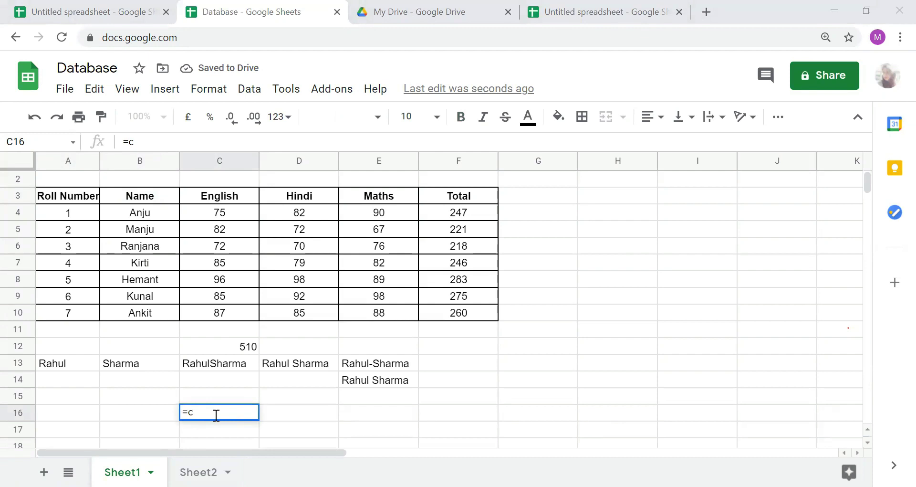
double_click(216, 416)
text(coun)
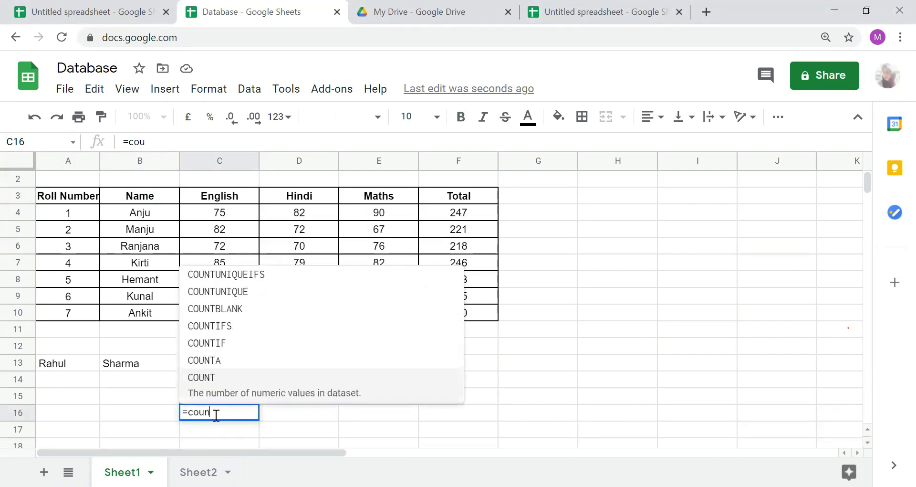
text(tif()
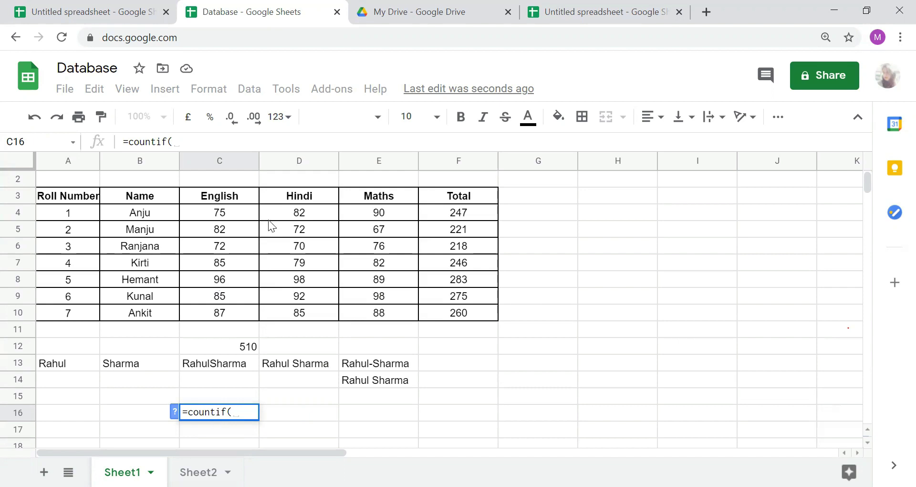
Complete the COUNTIF in C16 with range C4:F10 and criterion ">79" to count values above 79, and select the cell.
click(213, 216)
key(shift+Right)
key(shift+Right)
key(shift+Right)
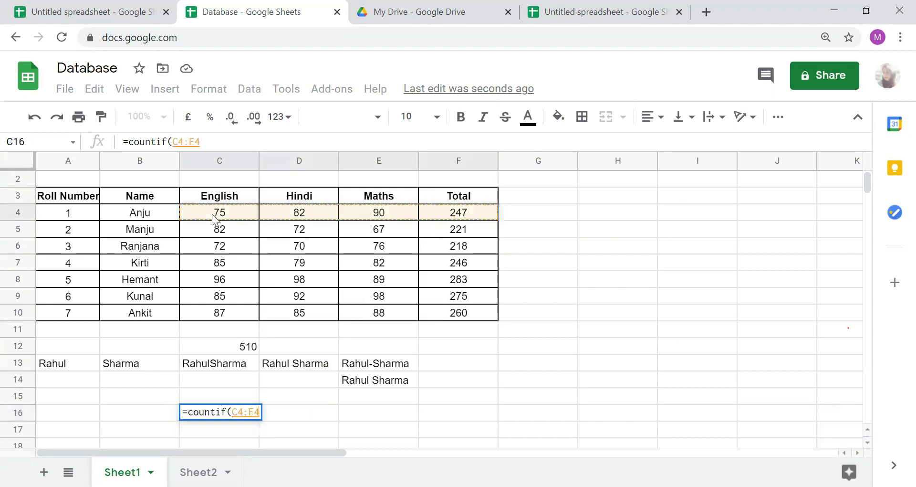
key(shift+Down)
key(shift+Down)
key(shift+Down)
key(shift+Down)
key(shift+Down)
key(shift+Down)
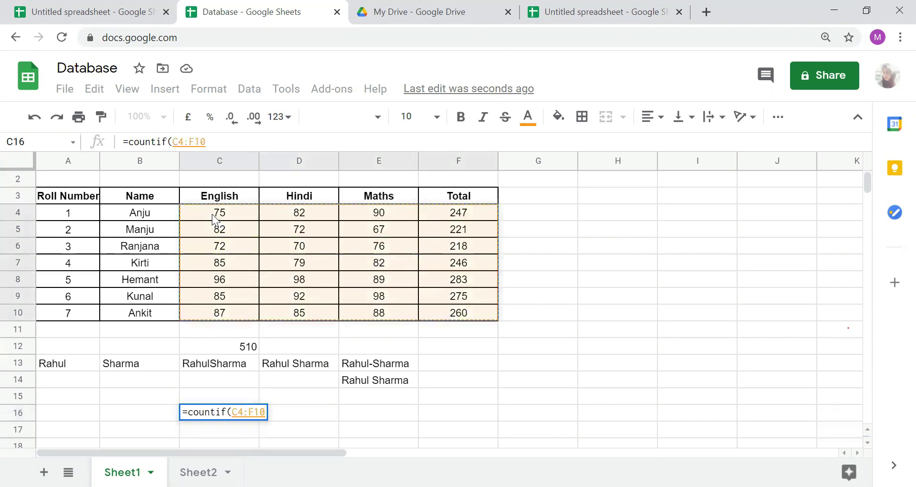
text(,)
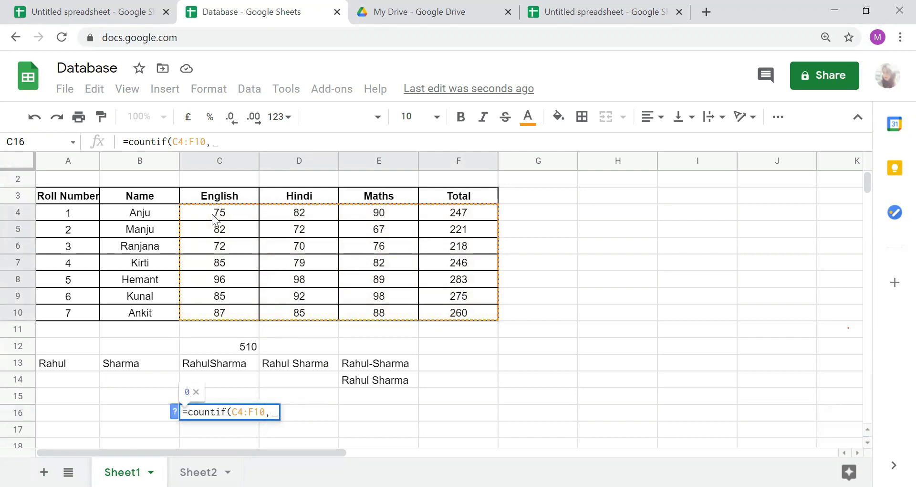
text(")
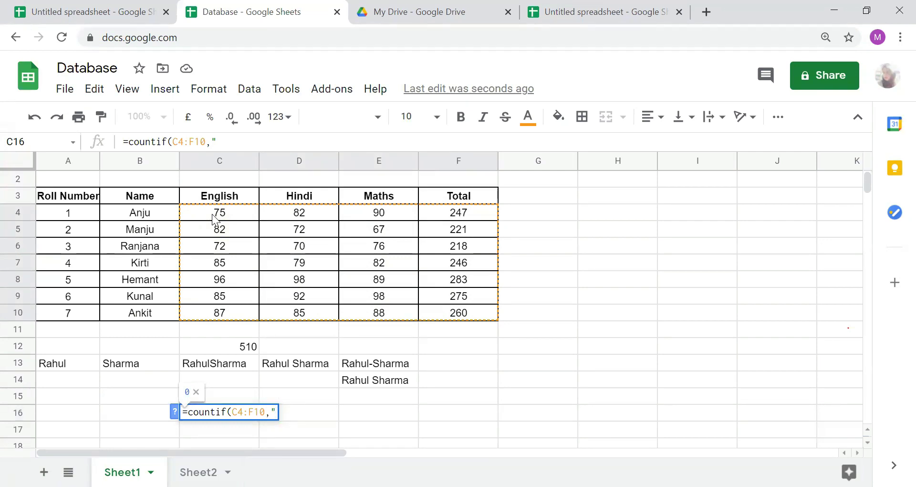
text(>79")
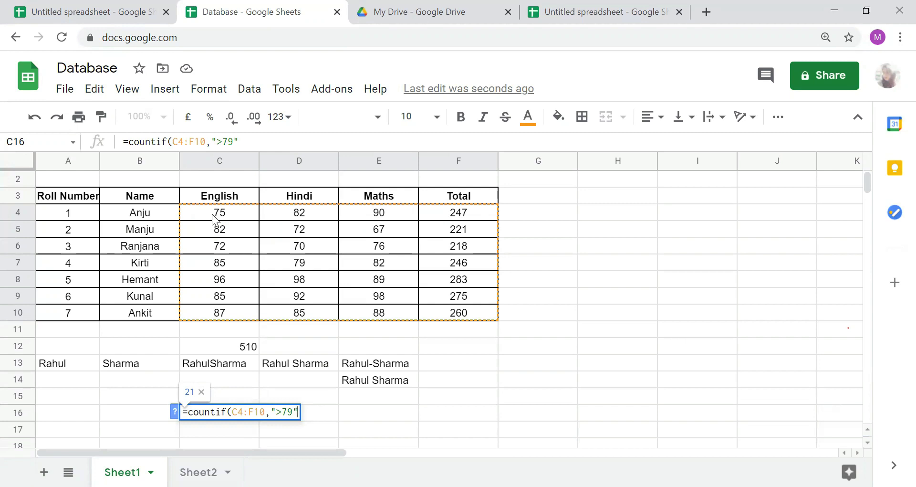
text())
key(Return)
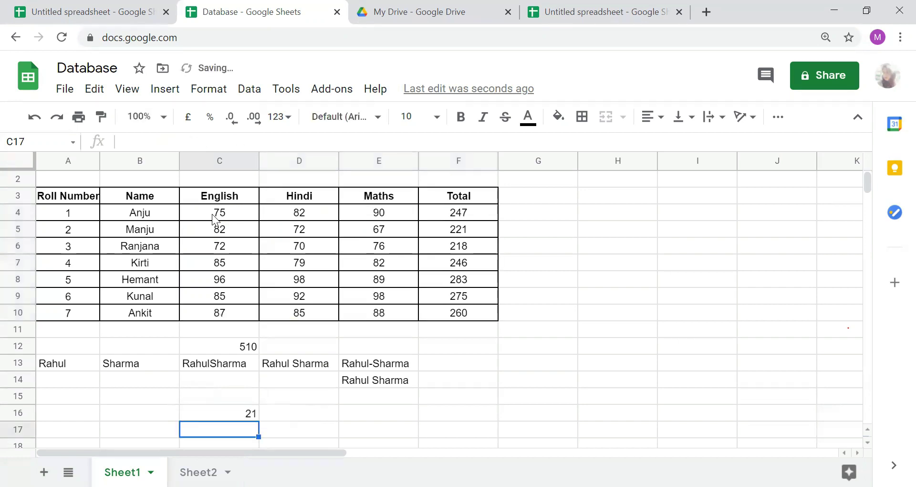
key(Up)
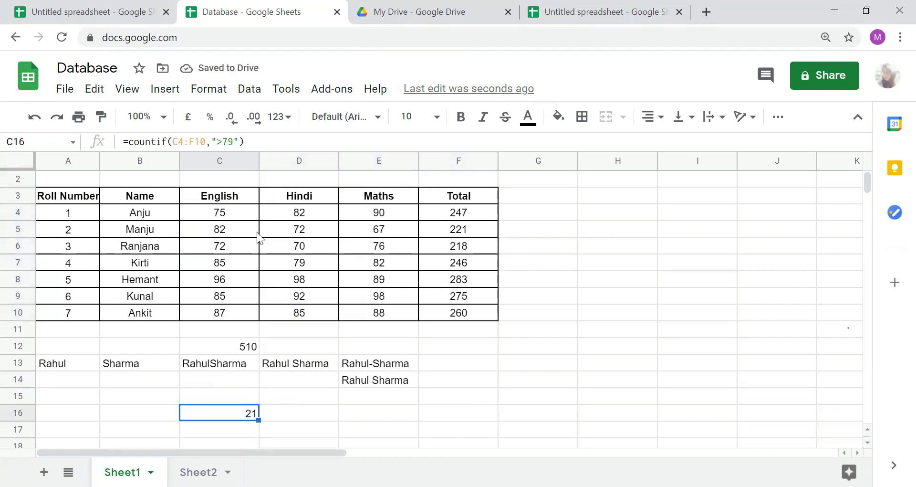
Select the counted range C4:F10 and examine its values against the COUNTIF criterion, starting with the English marks.
click(252, 244)
click(216, 213)
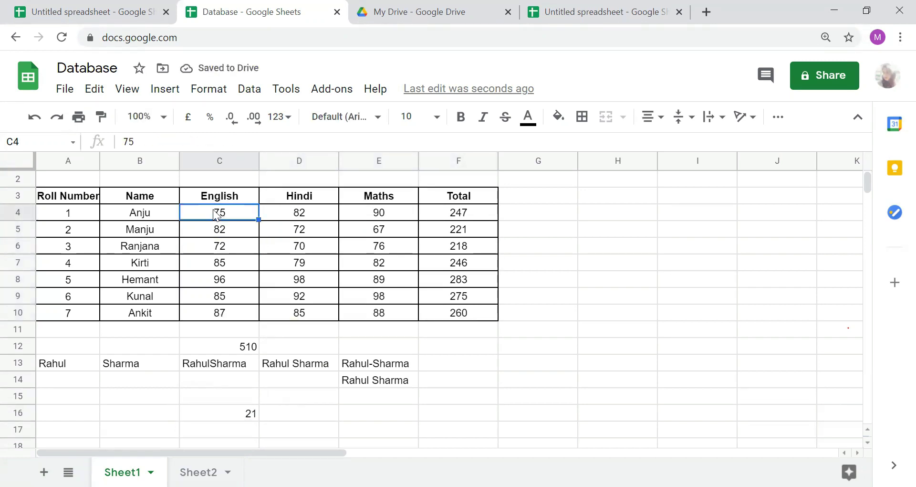
key(shift+Right)
key(shift+Right)
key(shift+Right)
key(shift+Down)
key(shift+Down)
key(shift+Down)
key(shift+Down)
key(shift+Down)
key(shift+Down)
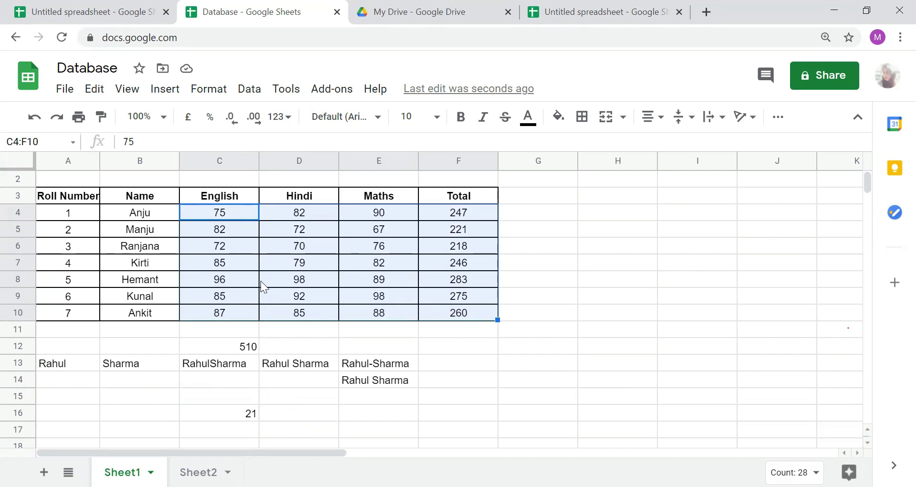
click(261, 262)
key(Left)
key(Up)
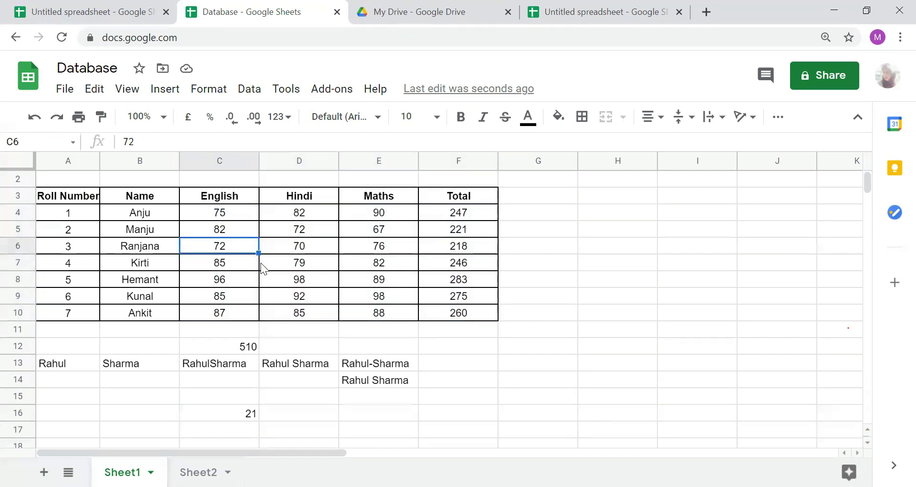
key(Up)
key(Up)
key(Up)
key(Down)
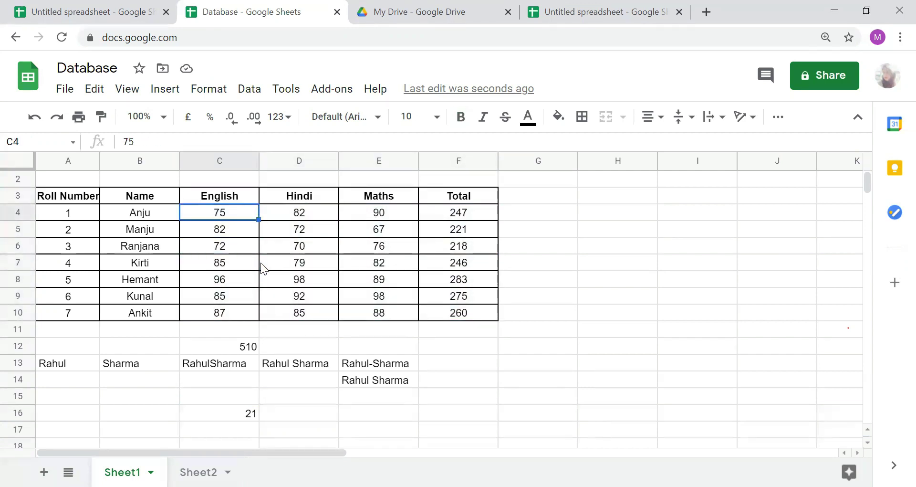
Enter =AVERAGE(C4:C10) in D16 to average the English marks, and select the cell.
click(244, 429)
key(Up)
key(Right)
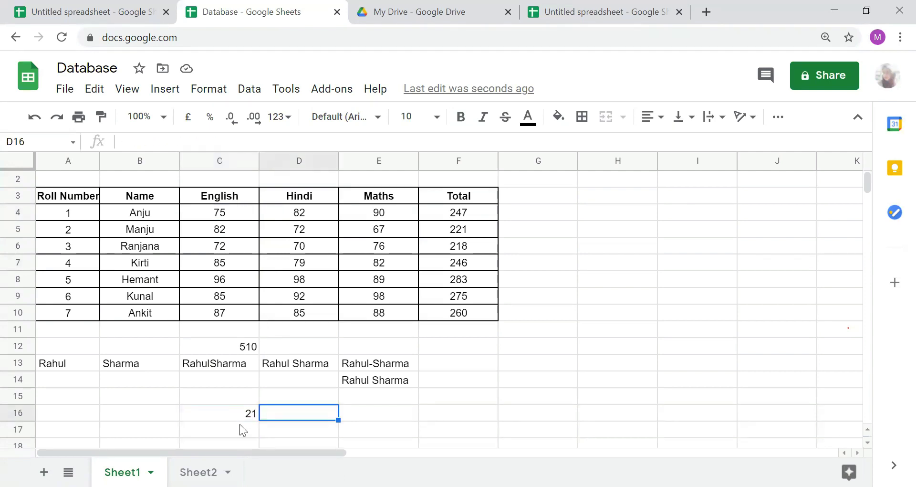
text(=a)
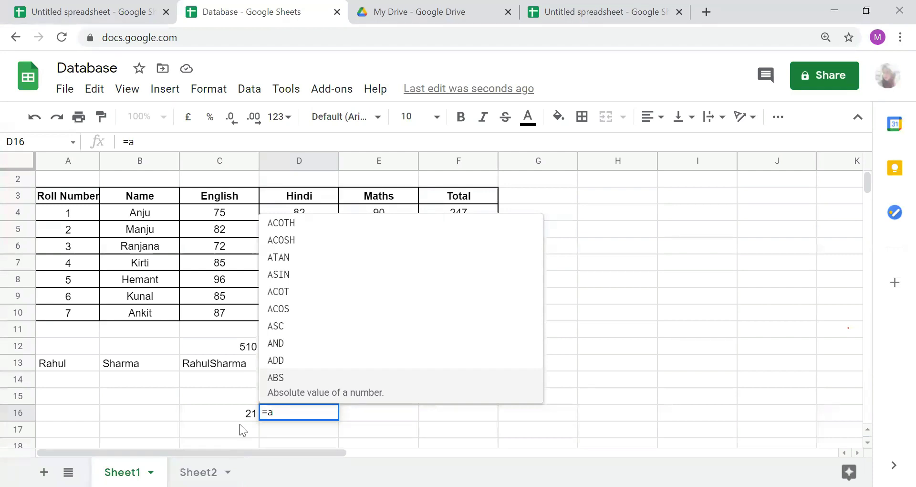
text(ver)
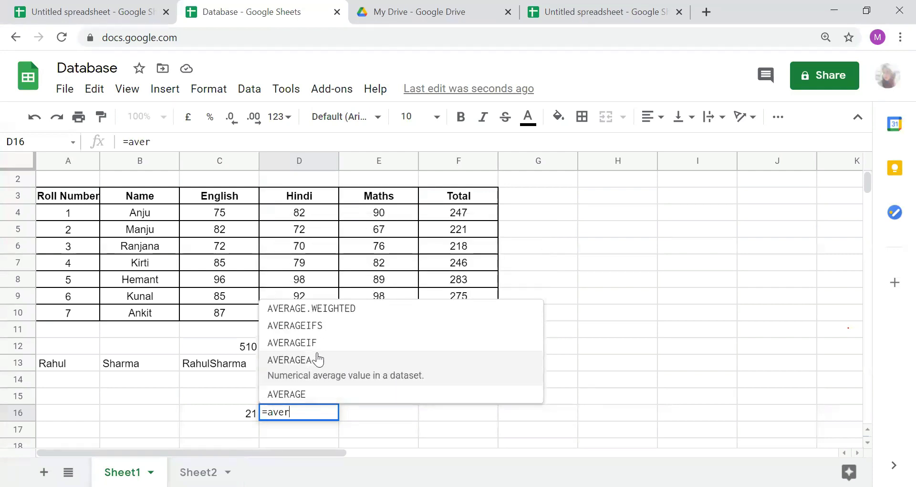
click(296, 396)
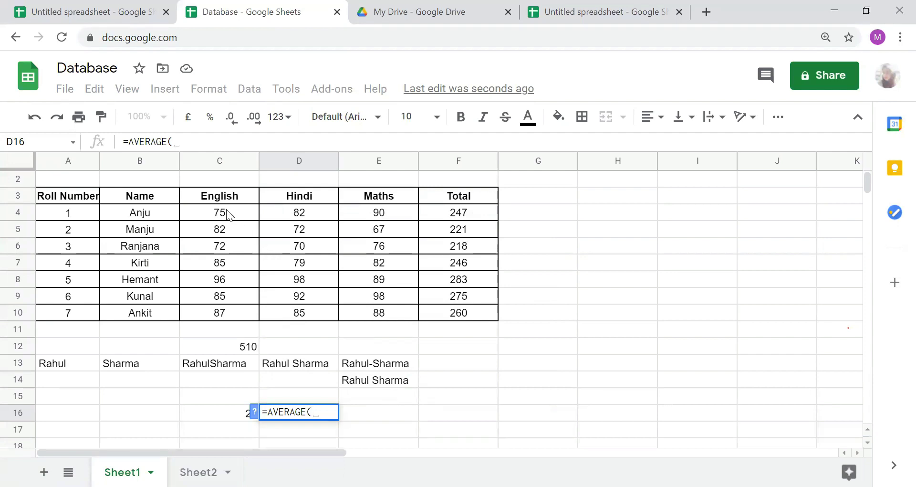
drag(226, 209, 223, 315)
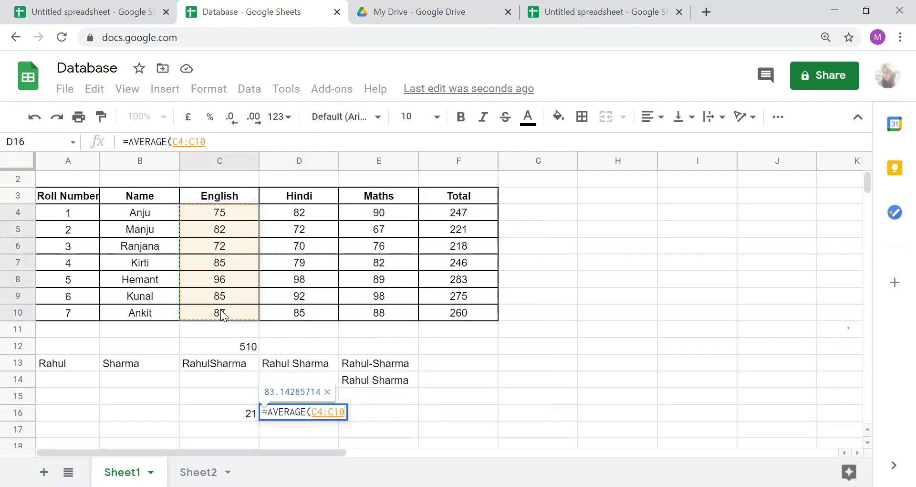
text())
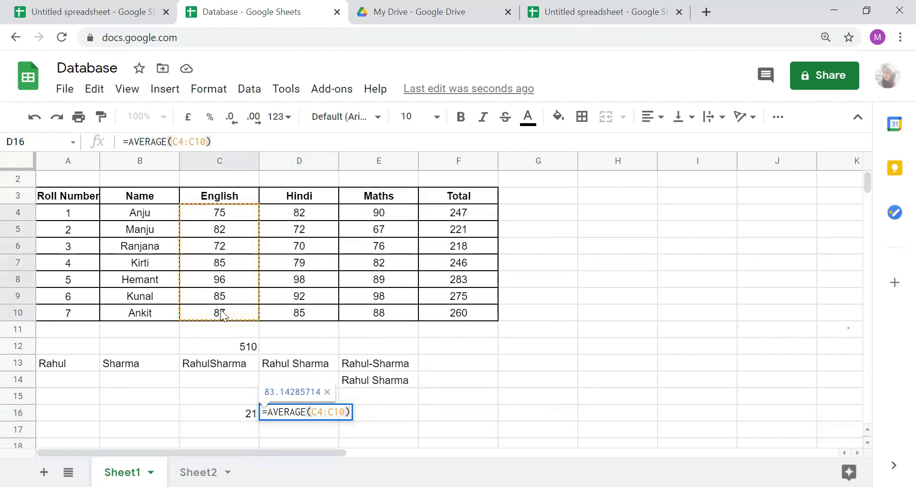
key(Return)
key(Up)
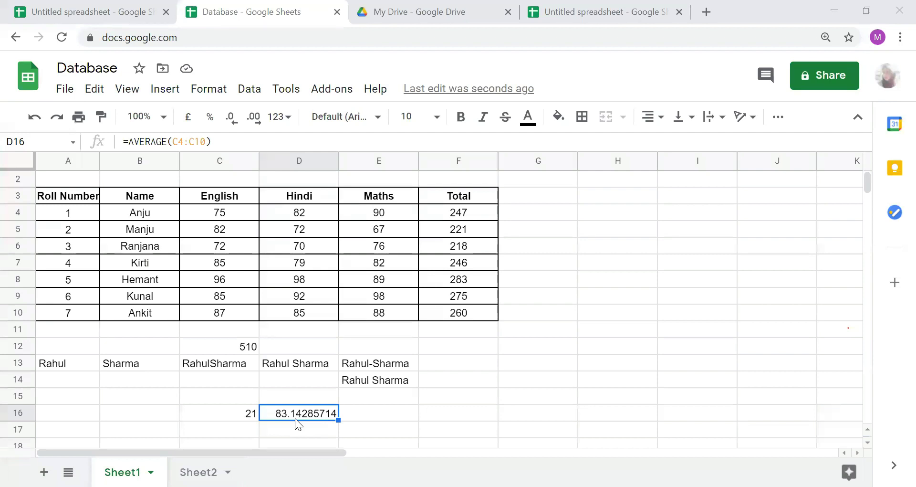
Enter =TODAY() in E16 to insert the current date, and select the cell.
click(397, 410)
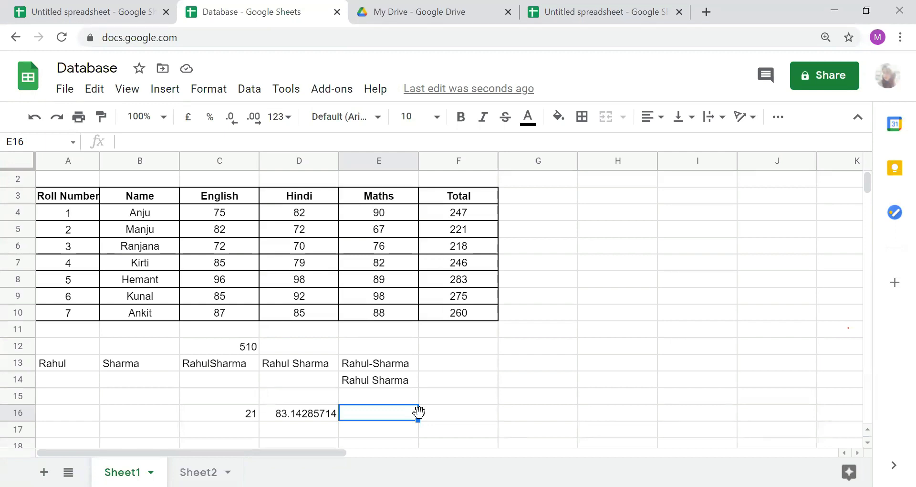
text(=)
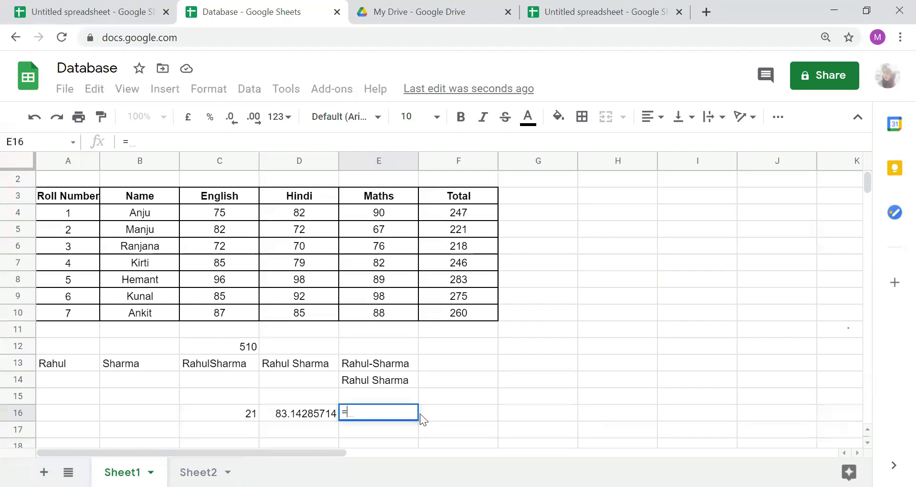
text(tod)
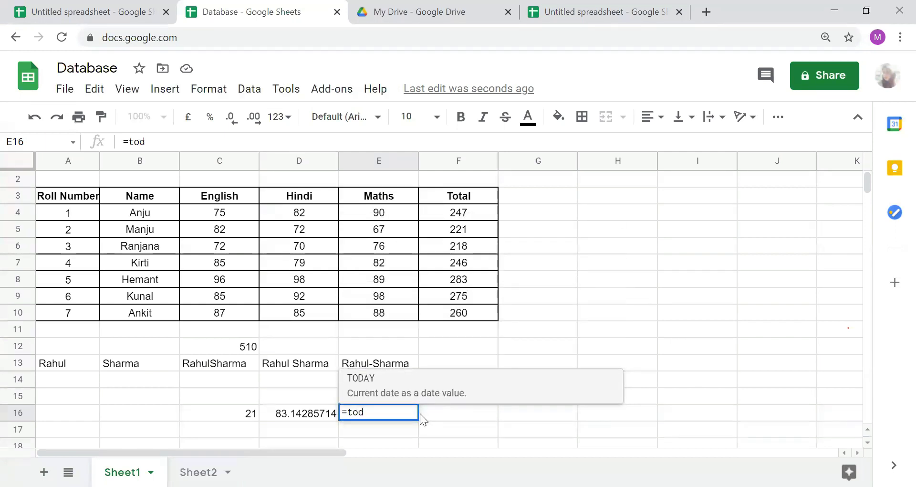
click(387, 395)
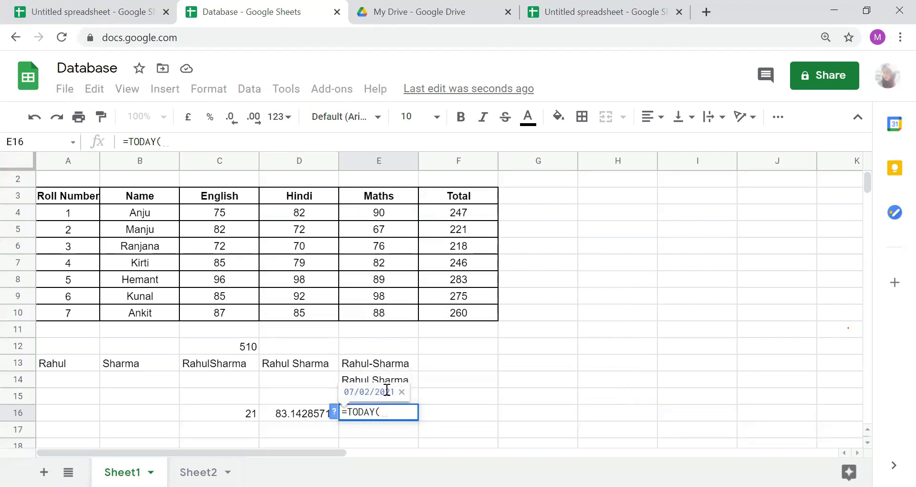
text())
key(Return)
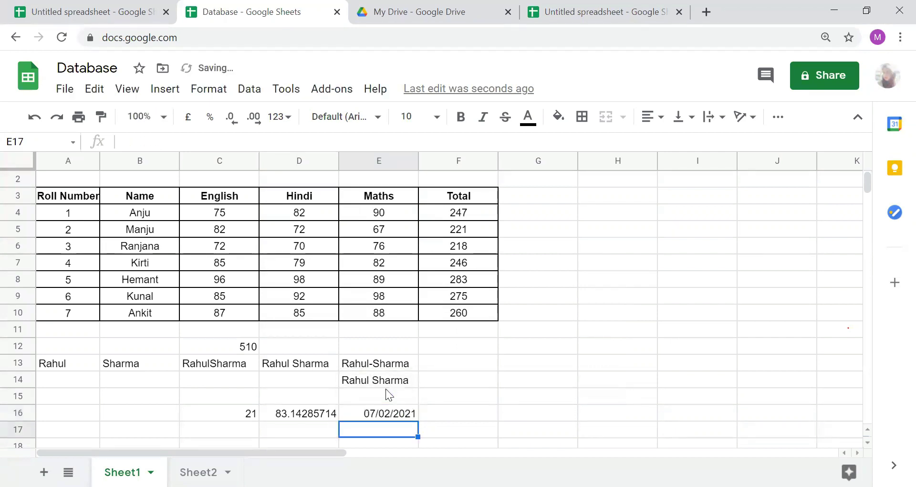
click(406, 415)
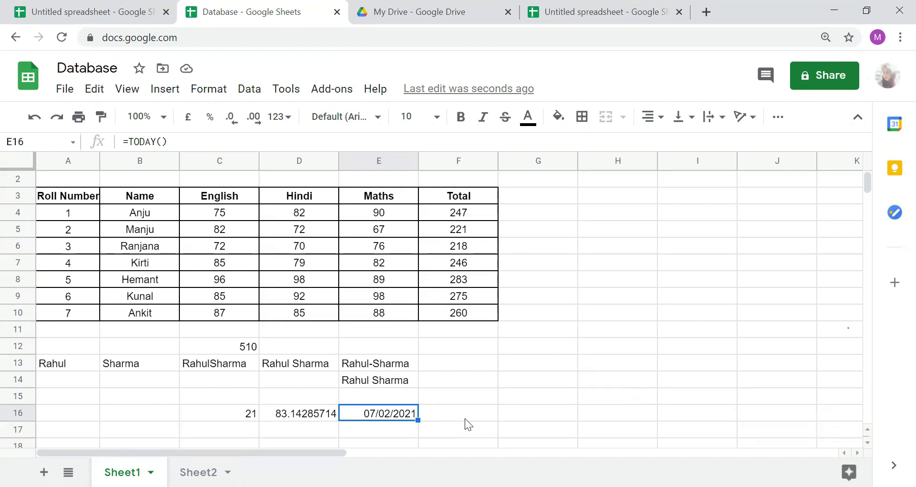
Enter =date(2019,1,1) in F16 to build a date from year, month and day, and select G16.
click(466, 416)
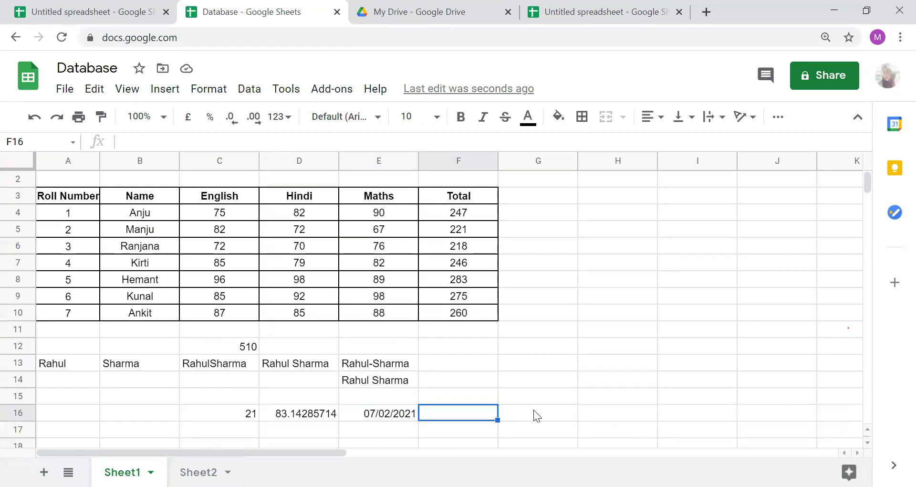
text(=dat)
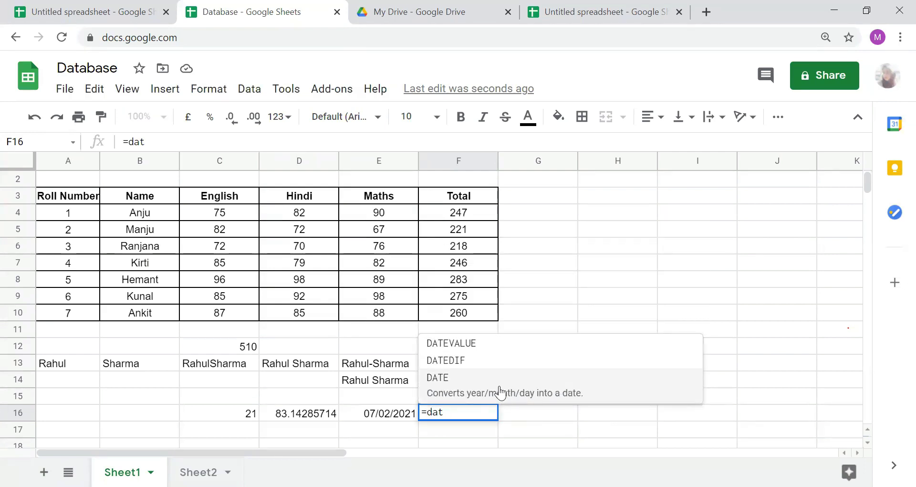
text(e)
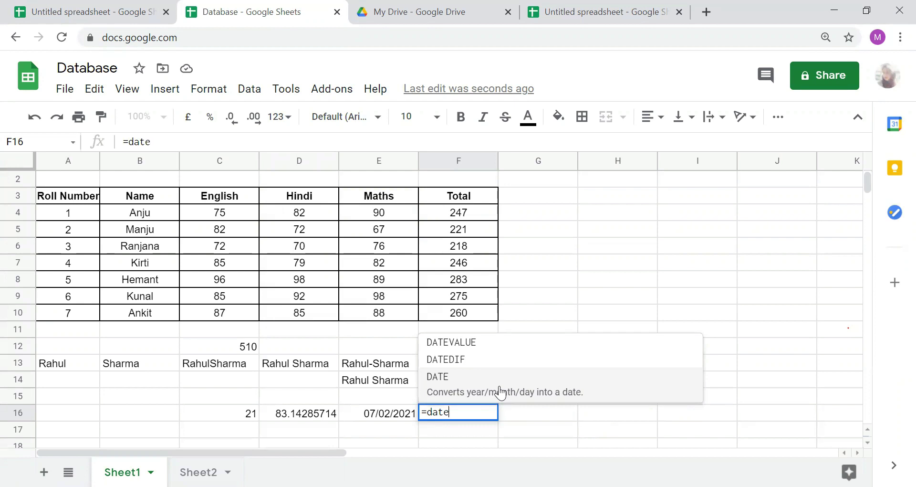
text(()
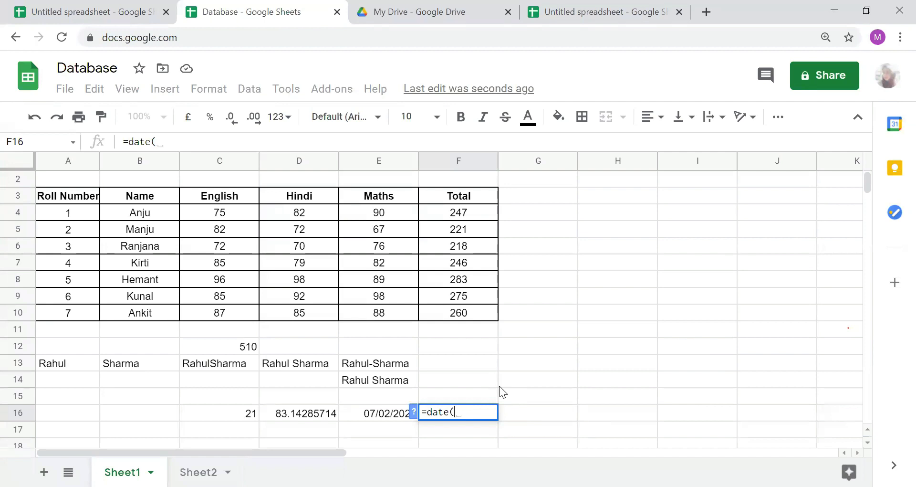
text(201)
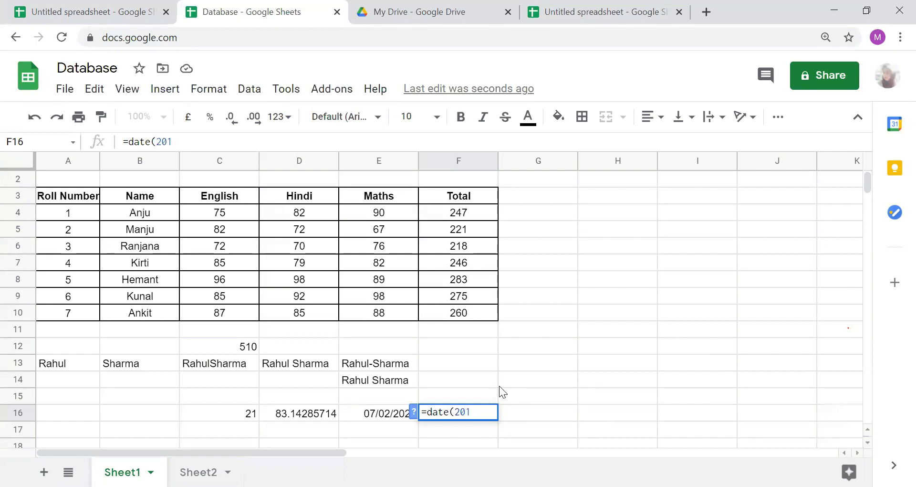
text(9)
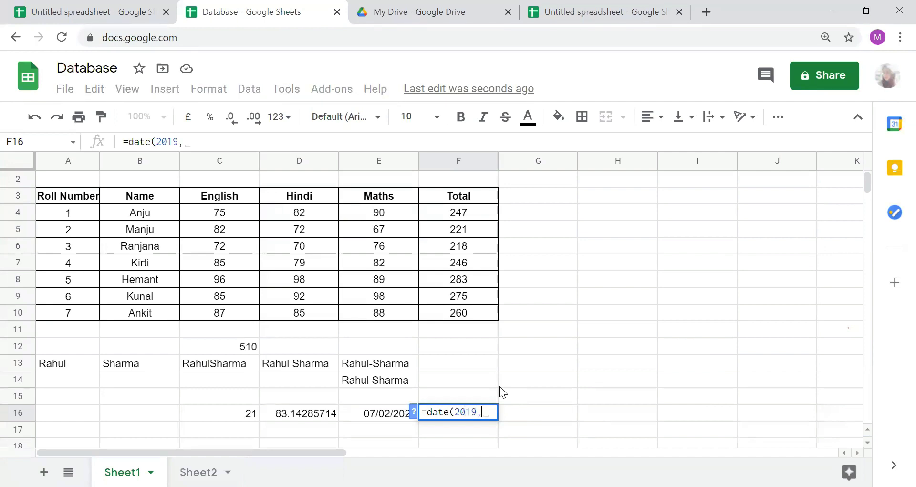
text(,1,1)
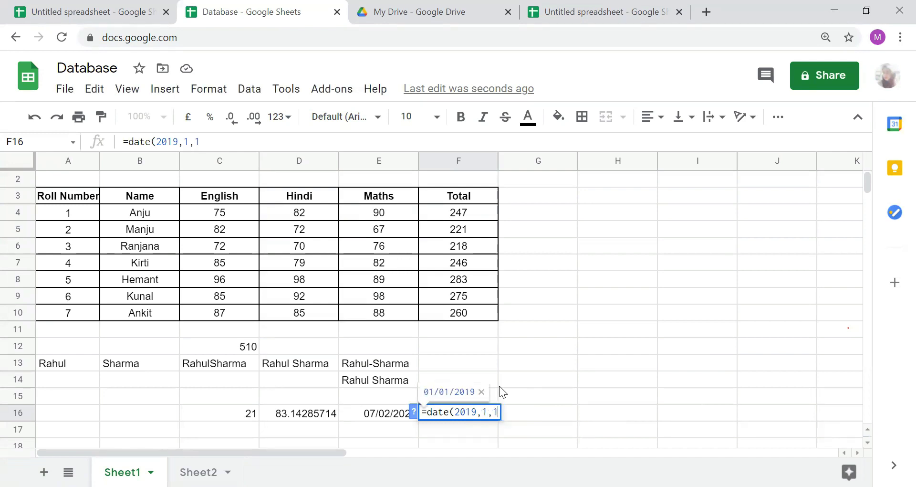
key(Return)
key(Up)
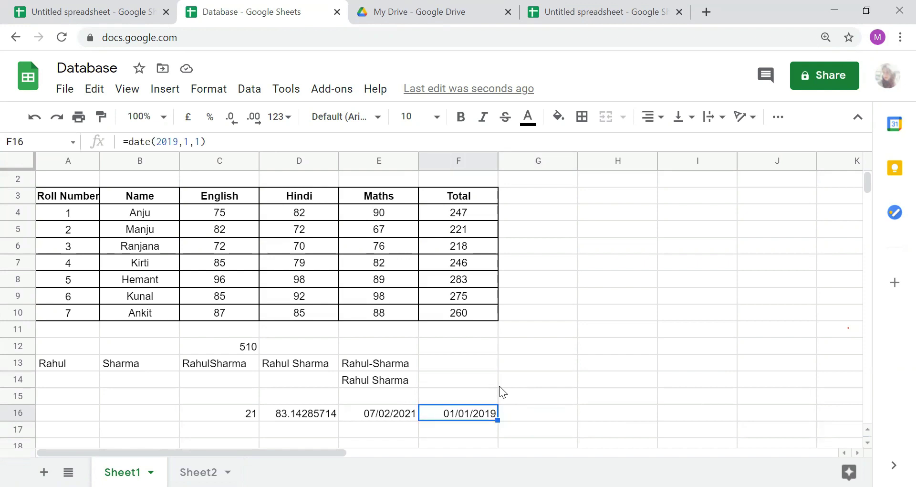
click(520, 413)
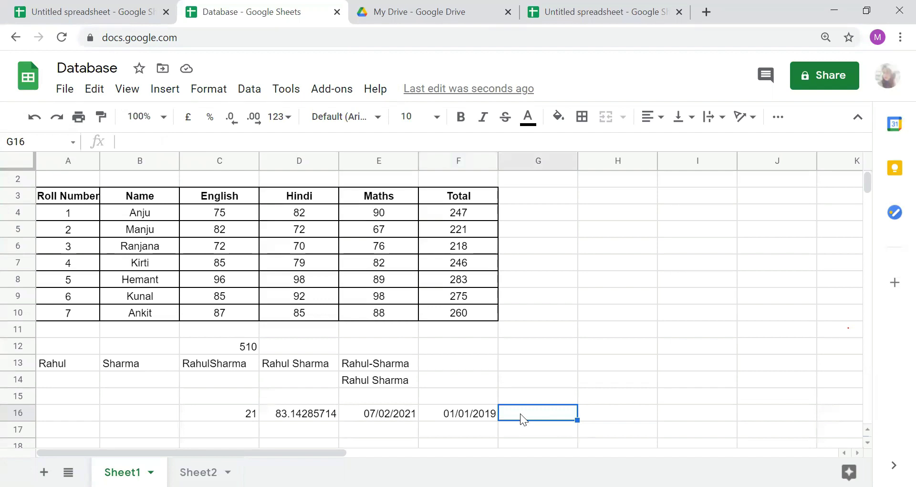
key(Left)
key(Left)
key(Right)
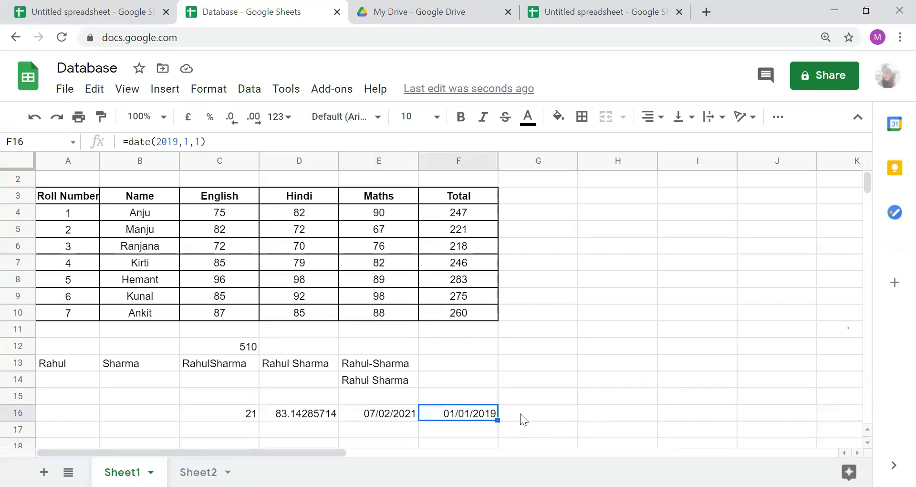
key(Left)
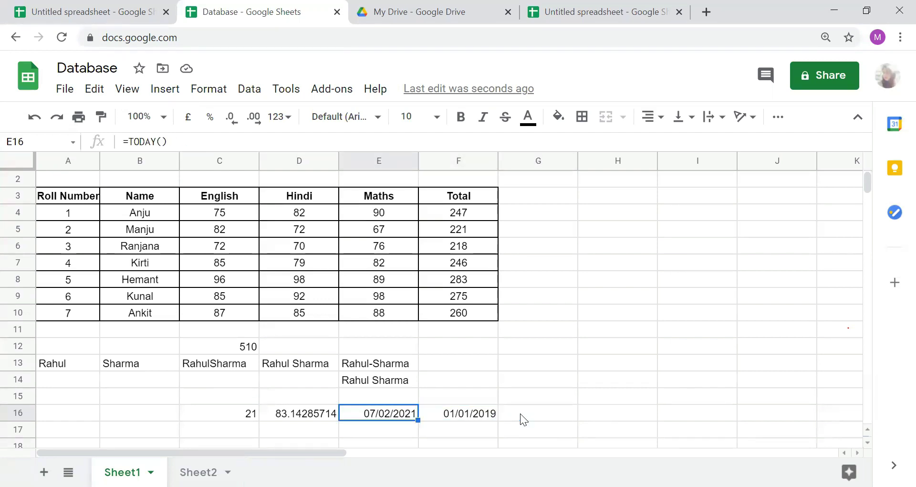
key(Right)
key(Right)
text(=)
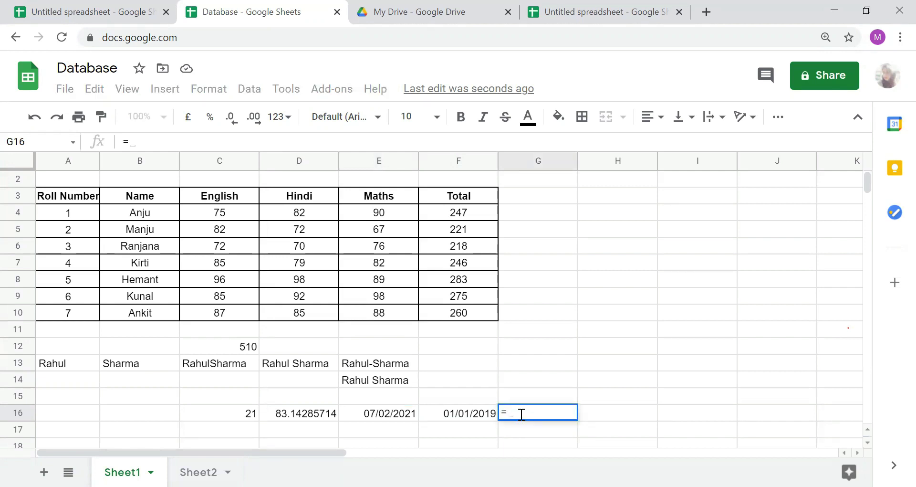
key(Left)
key(Left)
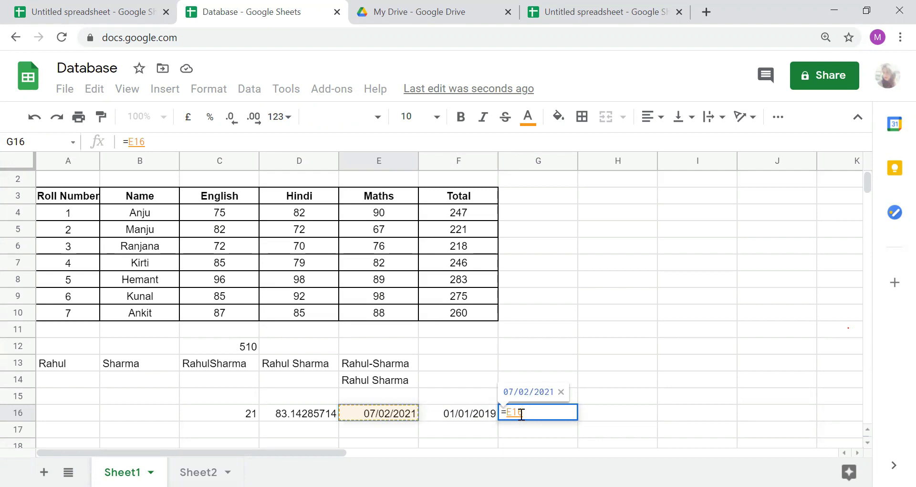
key(BackSpace)
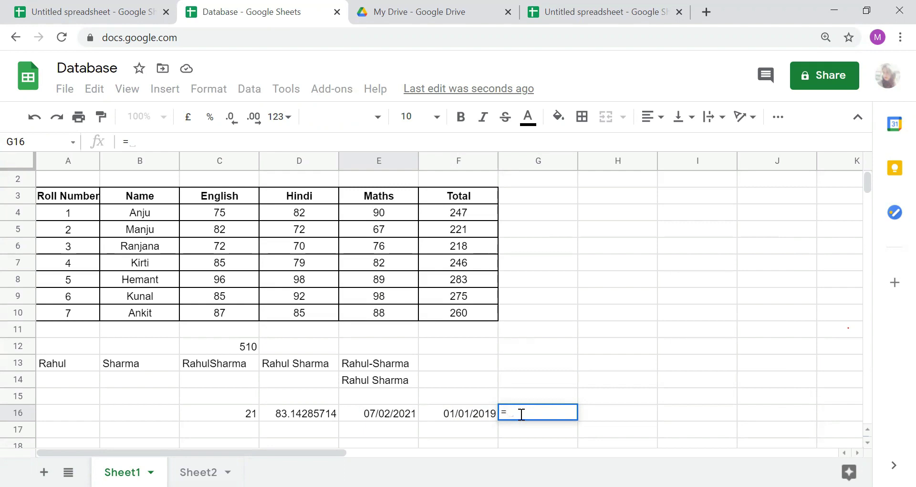
Try to subtract the date in F16 from the date in E16 with a formula in cell G16.
click(387, 415)
text(,)
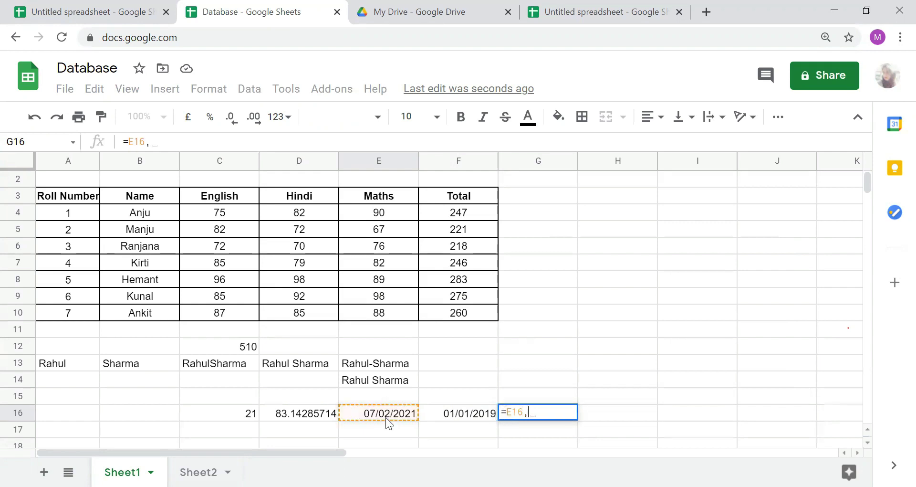
click(463, 415)
key(BackSpace)
key(BackSpace)
key(BackSpace)
key(BackSpace)
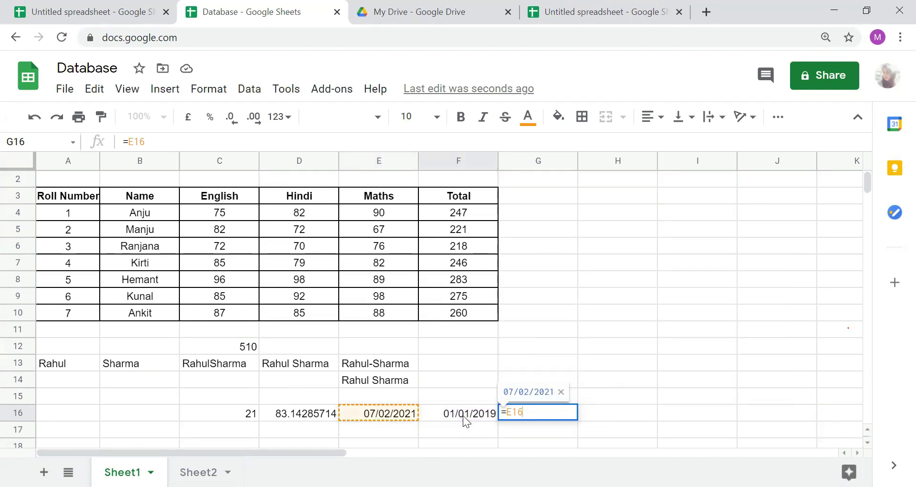
text(-)
click(467, 413)
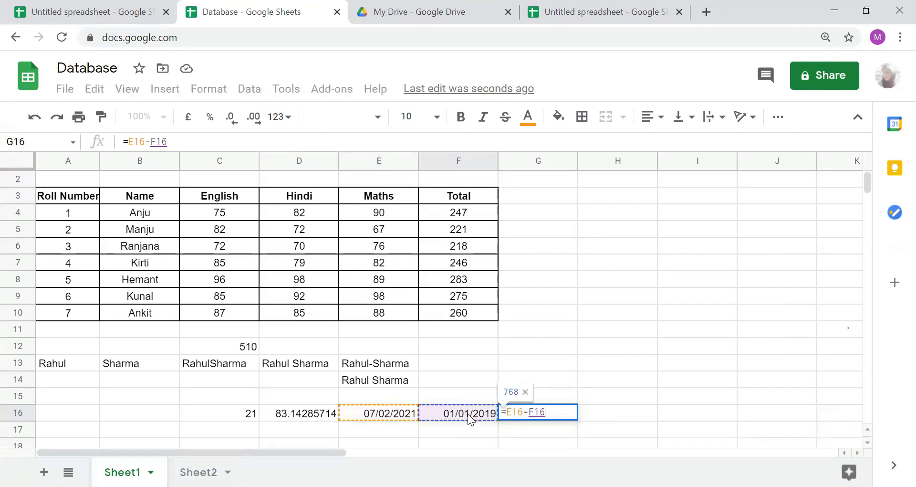
text())
key(Return)
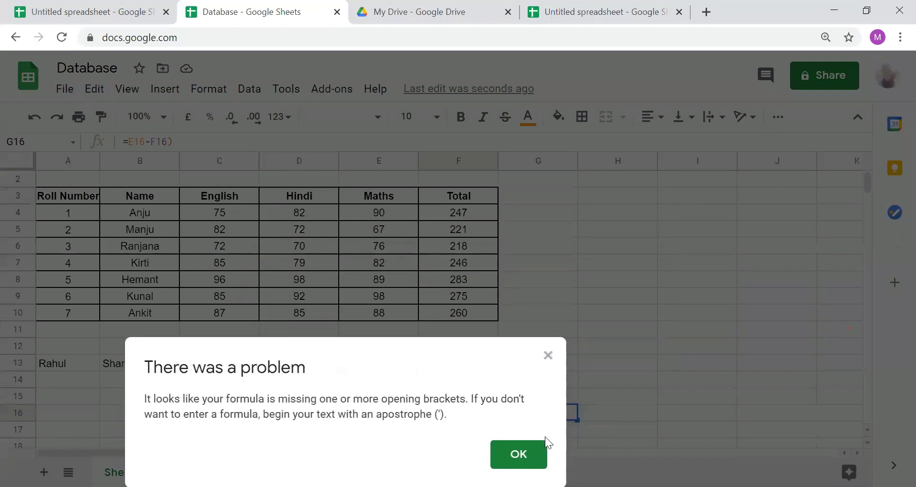
click(493, 455)
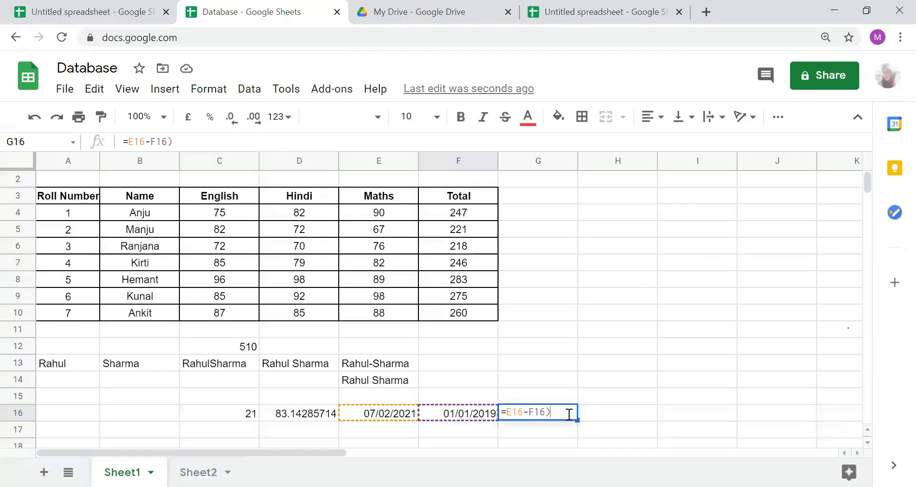
Replace the formula in G16 with =F16-E16.
key(BackSpace)
text(=)
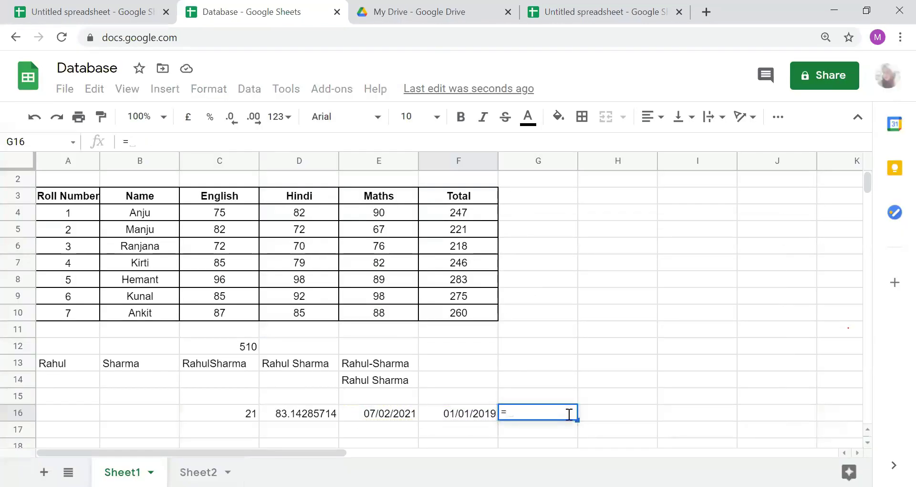
text(F16-E16)
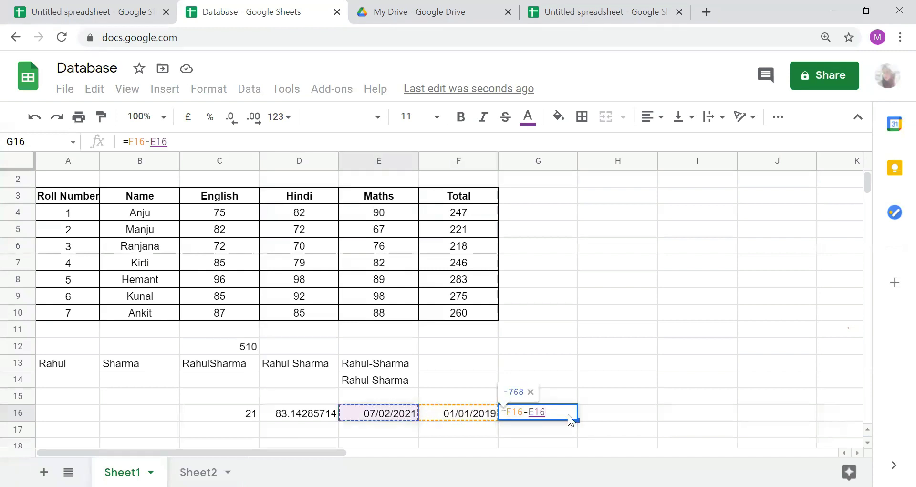
key(Return)
click(568, 414)
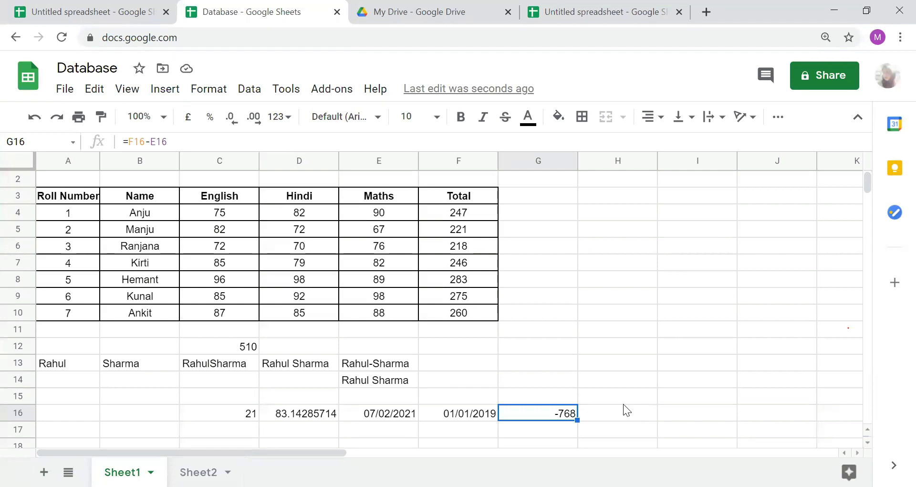
Check the date formulas in F16 and E16 and delete the date-difference formula from G16.
click(471, 423)
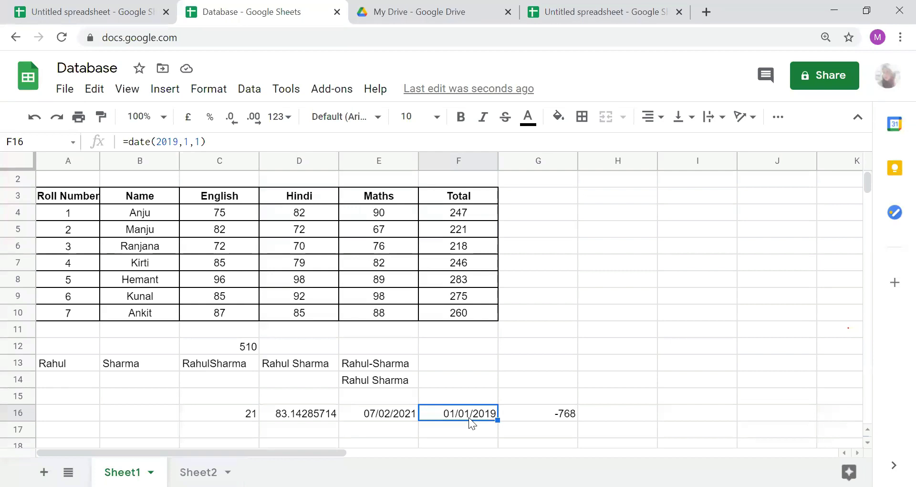
click(401, 413)
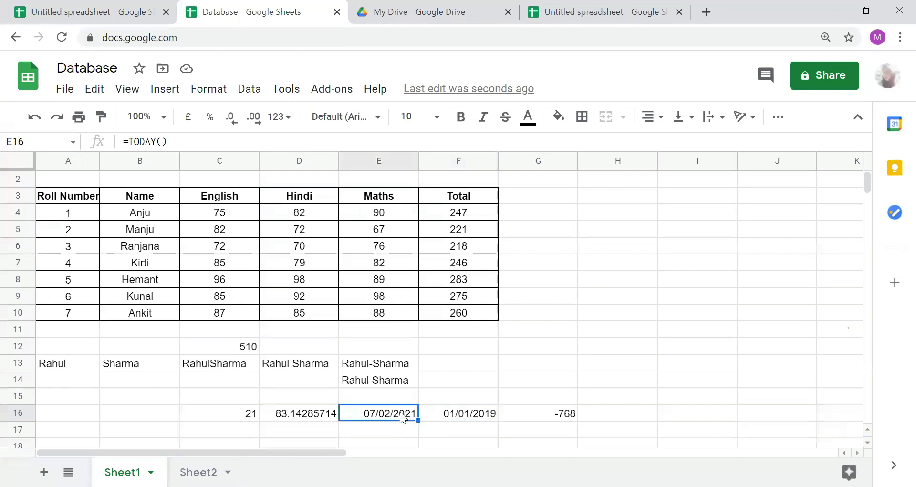
click(565, 421)
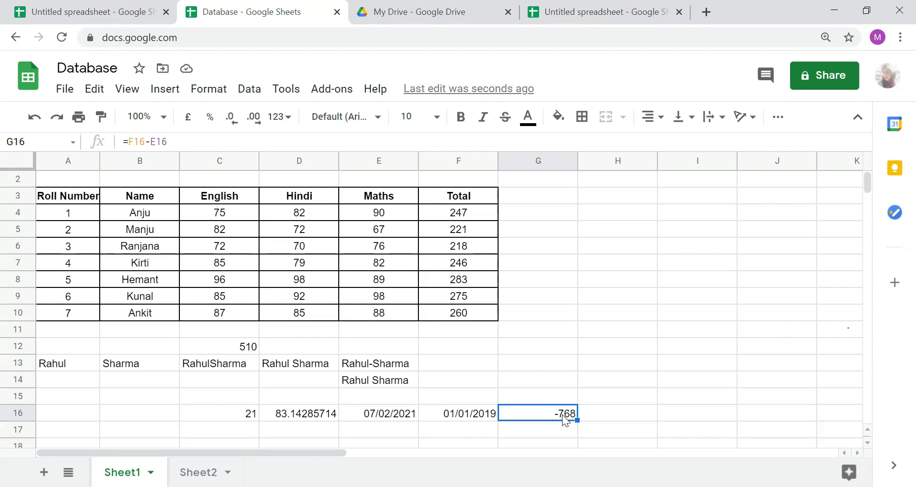
key(Delete)
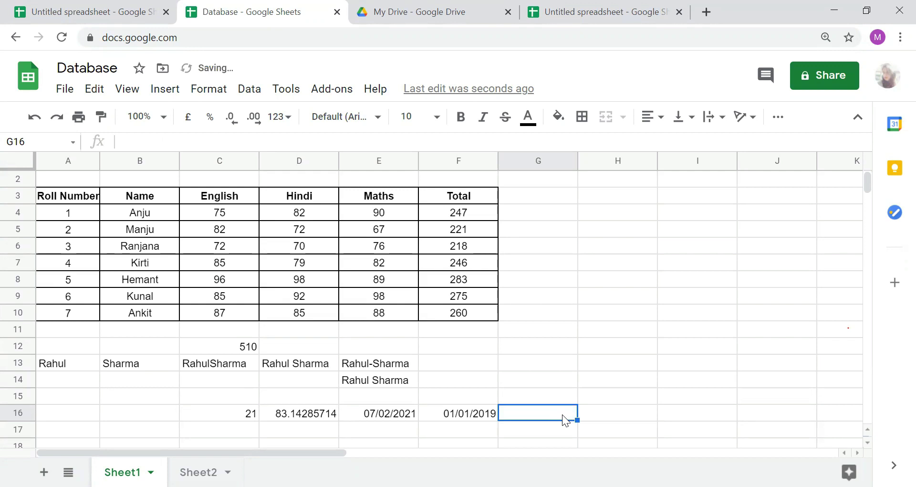
scroll(527, 381, up, 1)
scroll(444, 348, down, 1)
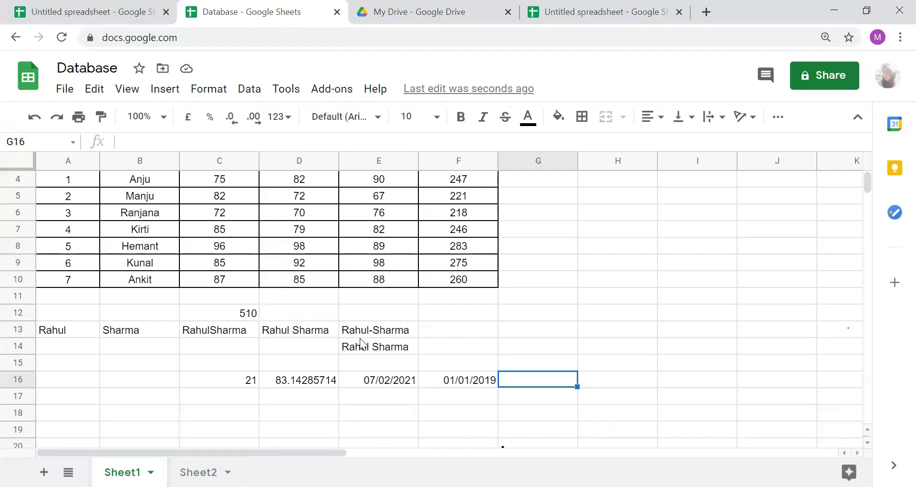
scroll(284, 337, down, 1)
scroll(285, 337, up, 2)
click(279, 436)
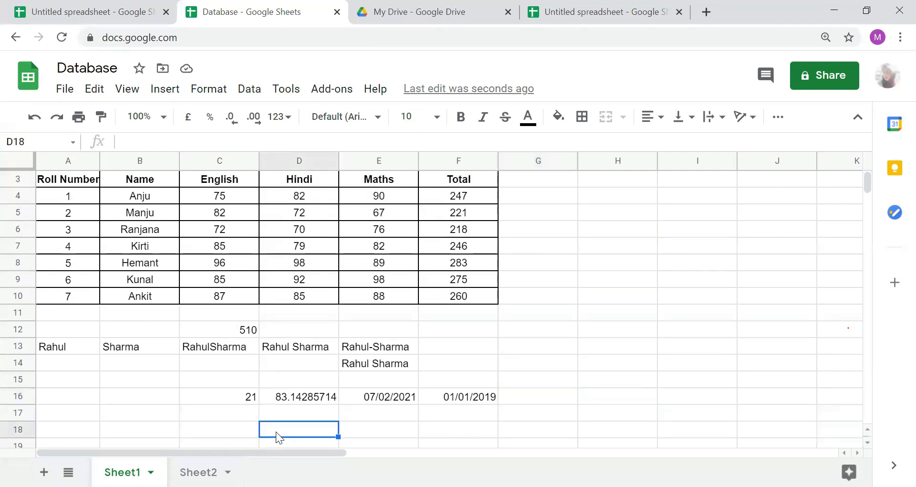
text(=vlo)
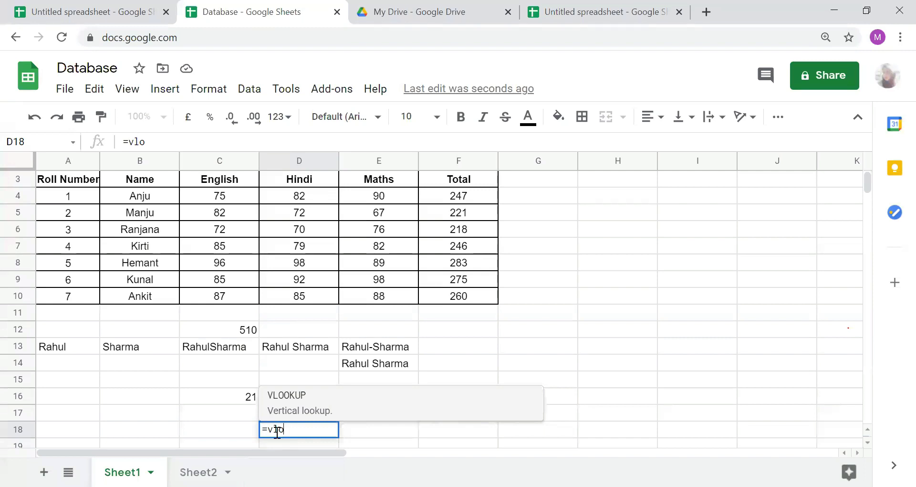
click(297, 413)
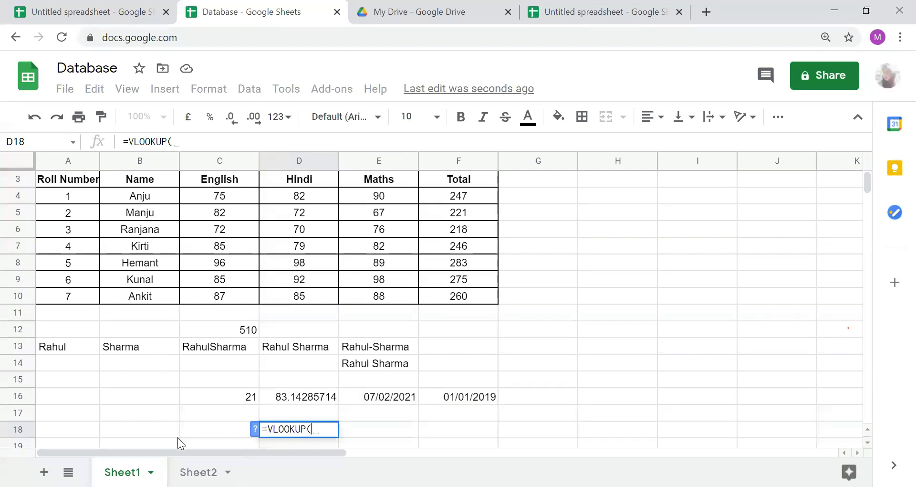
click(198, 472)
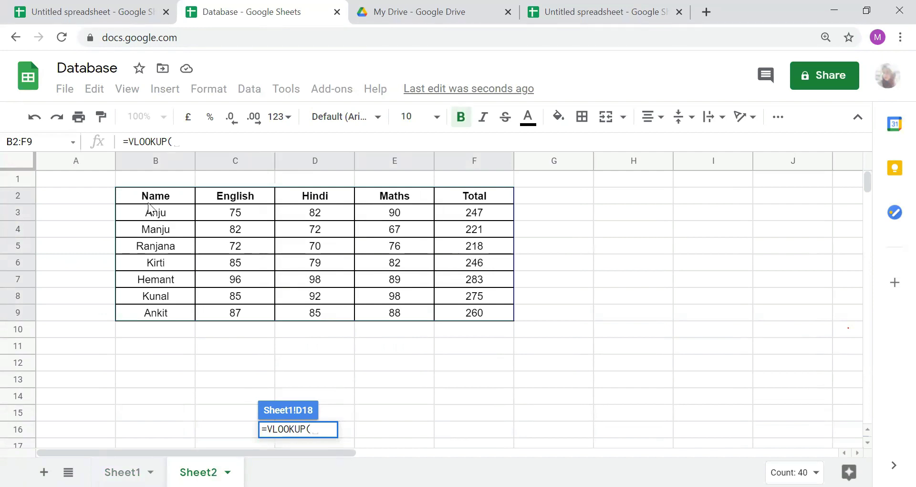
click(122, 472)
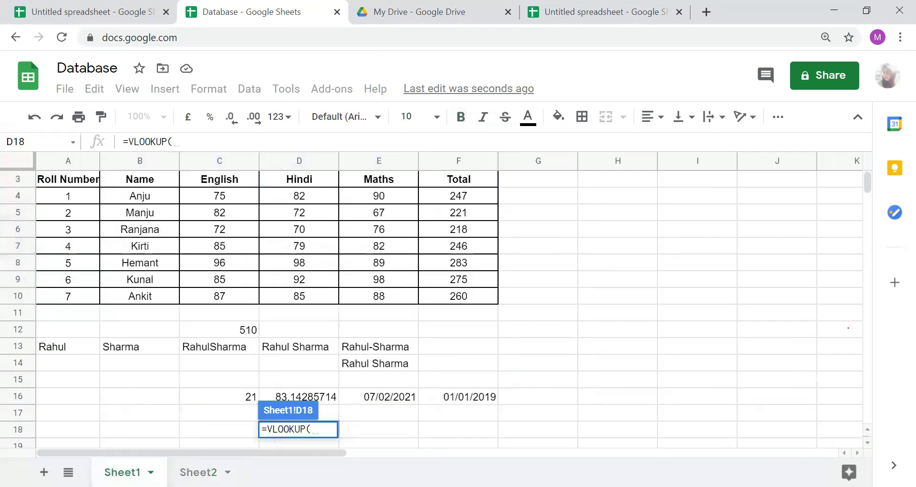
click(153, 202)
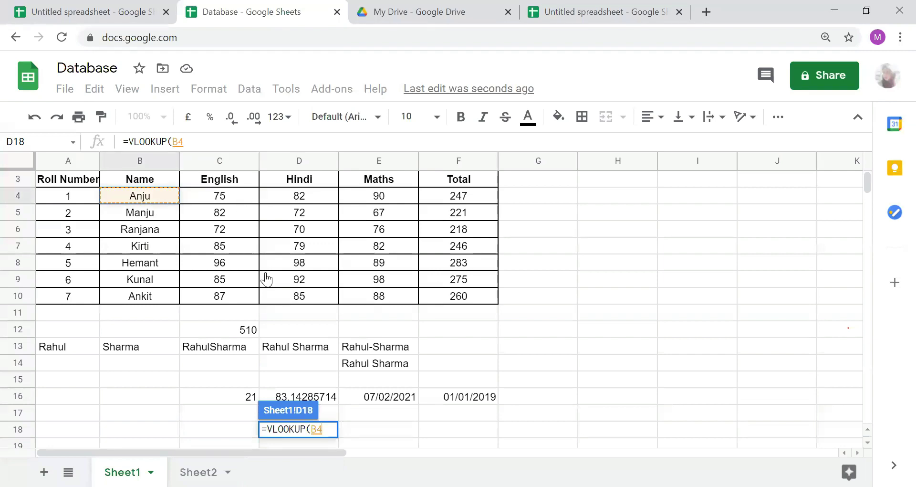
key(BackSpace)
key(BackSpace)
key(BackSpace)
key(BackSpace)
key(BackSpace)
key(BackSpace)
key(BackSpace)
key(BackSpace)
key(BackSpace)
key(BackSpace)
key(BackSpace)
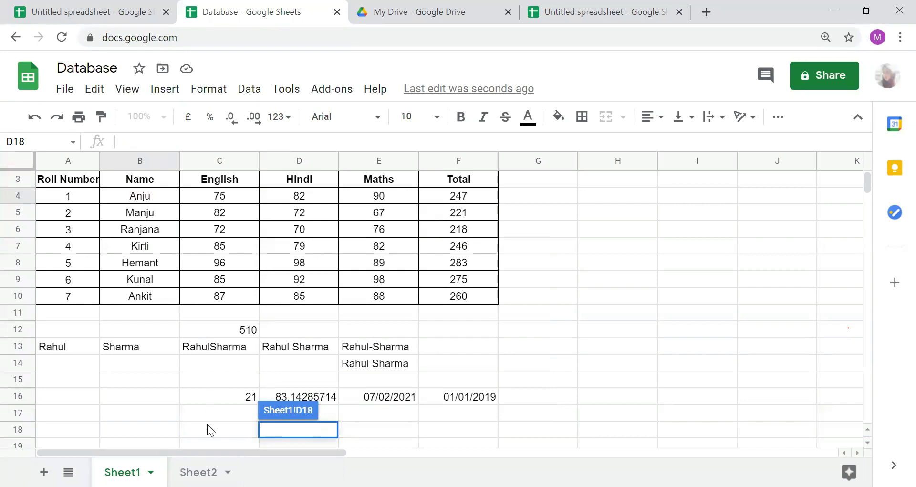
click(198, 472)
click(226, 367)
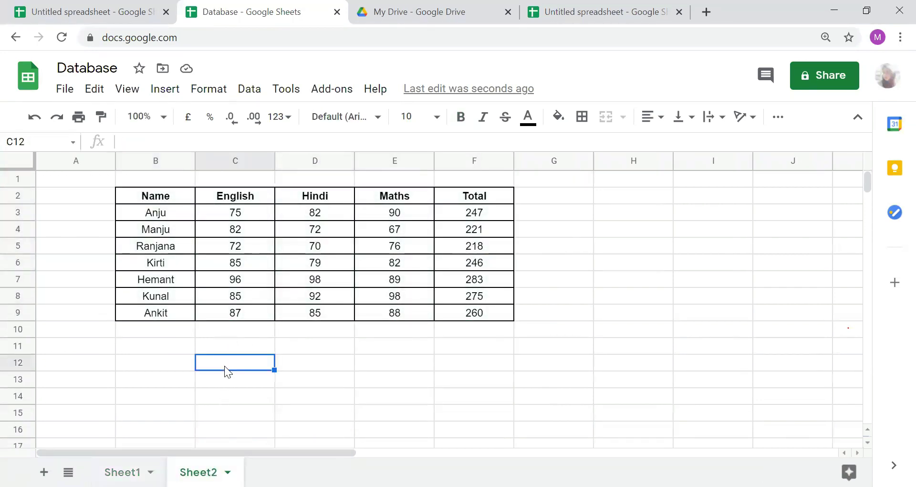
text(=)
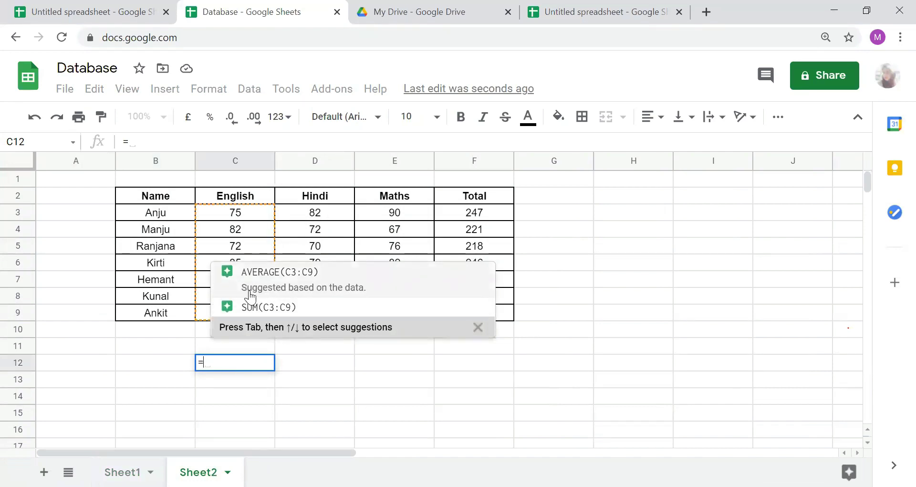
text(vlo)
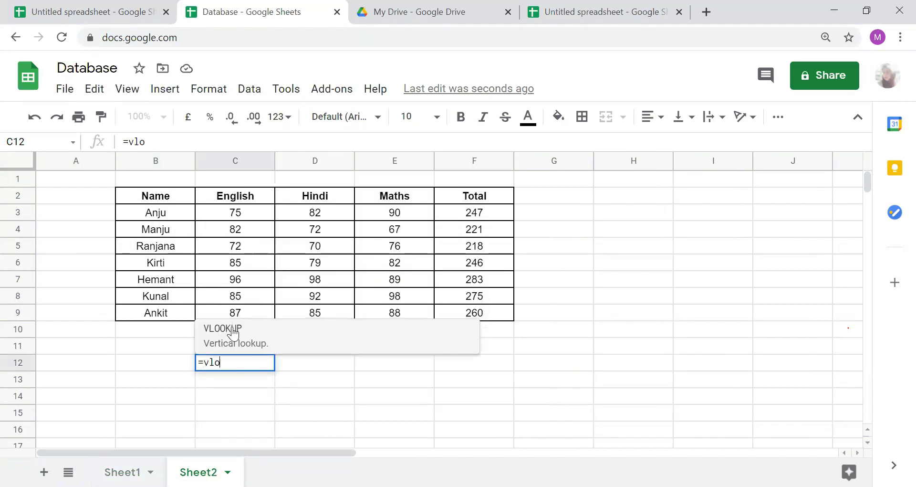
click(233, 335)
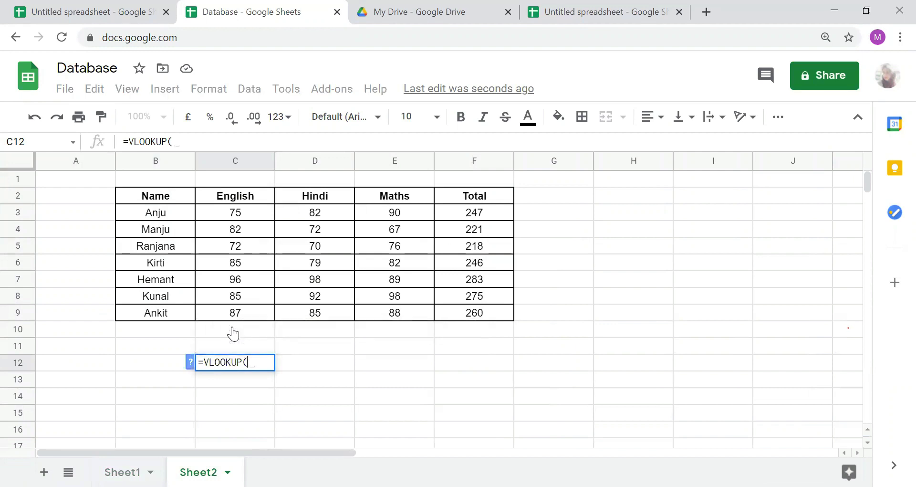
click(164, 214)
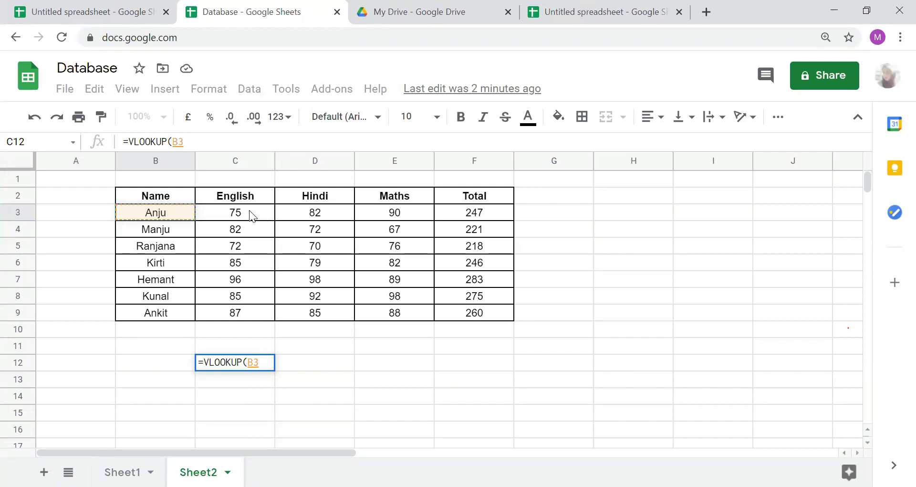
drag(224, 196, 474, 313)
key(BackSpace)
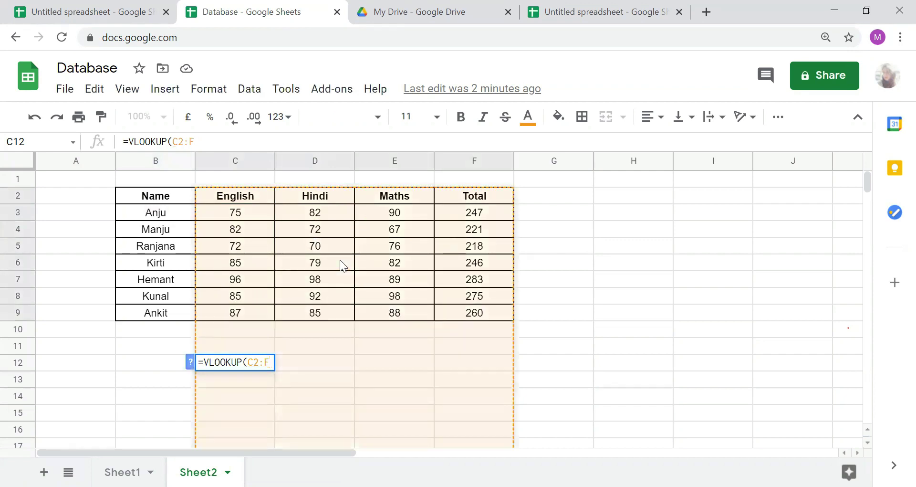
key(Escape)
Clear the contents of cells C2:F9 in the Sheet2 table, leaving only the Name column filled.
drag(236, 197, 475, 313)
key(Delete)
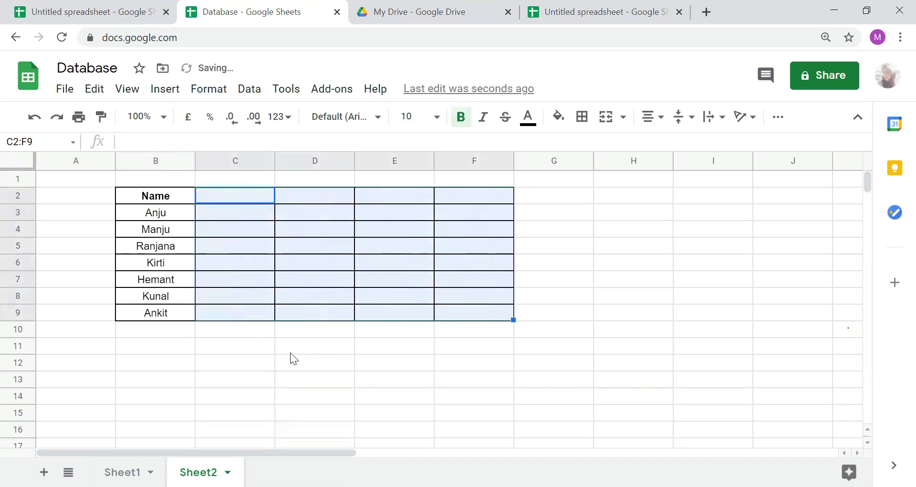
click(256, 354)
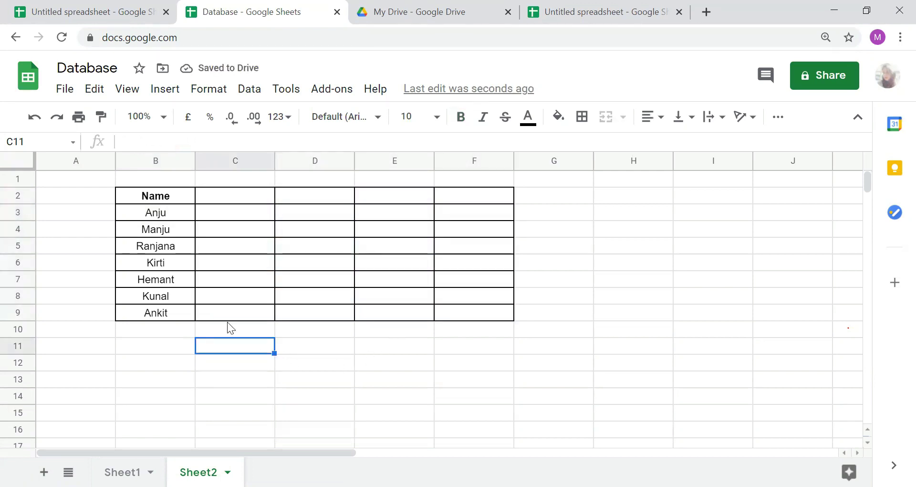
click(122, 472)
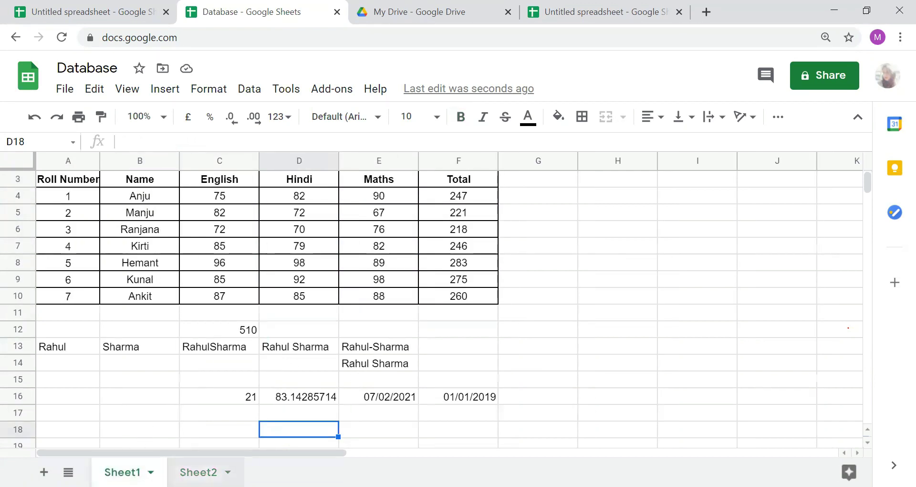
click(198, 472)
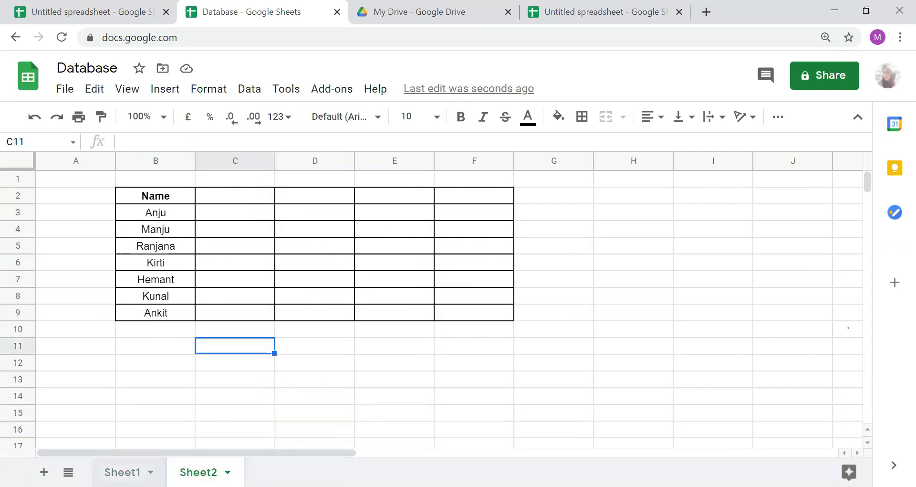
Copy the English, Hindi, Maths and Total headers from Sheet1 C3:F3 into the Sheet2 header row starting at C2.
click(122, 472)
click(223, 182)
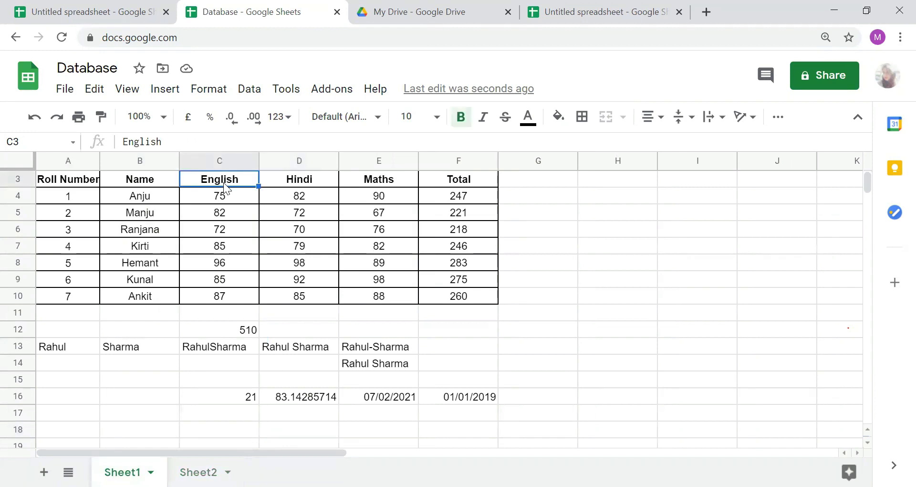
key(shift+Right)
key(shift+Right)
key(shift+Right)
key(ctrl+c)
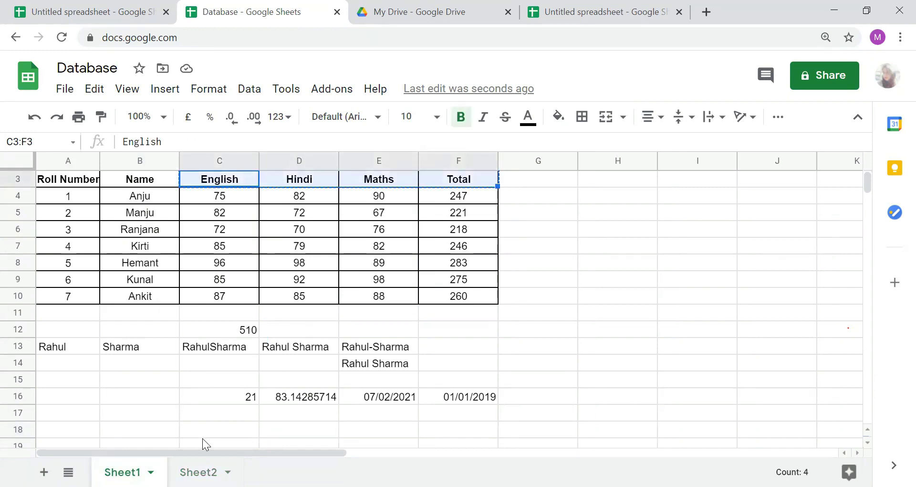
key(ctrl+shift+Page_Down)
click(224, 202)
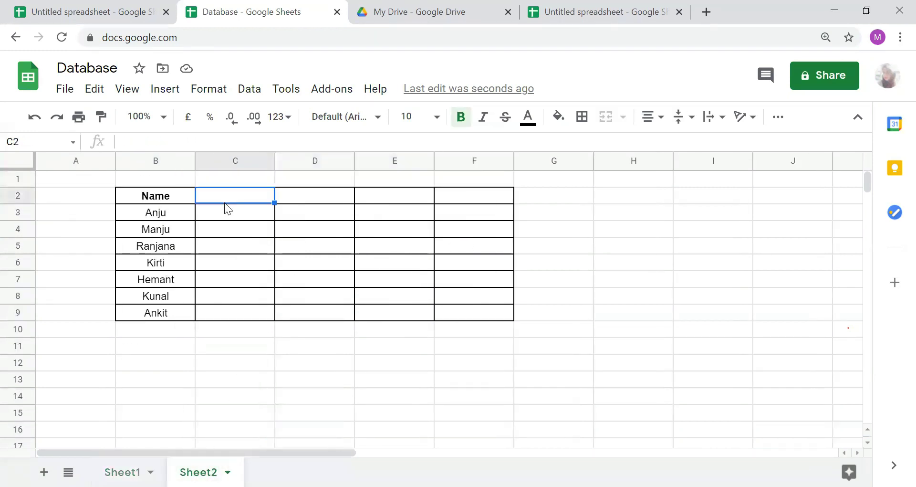
key(ctrl+v)
Enter =VLOOKUP(B3,Sheet1!B:C,2,0) in Sheet2 cell C3 to look up the first student's English marks.
key(Down)
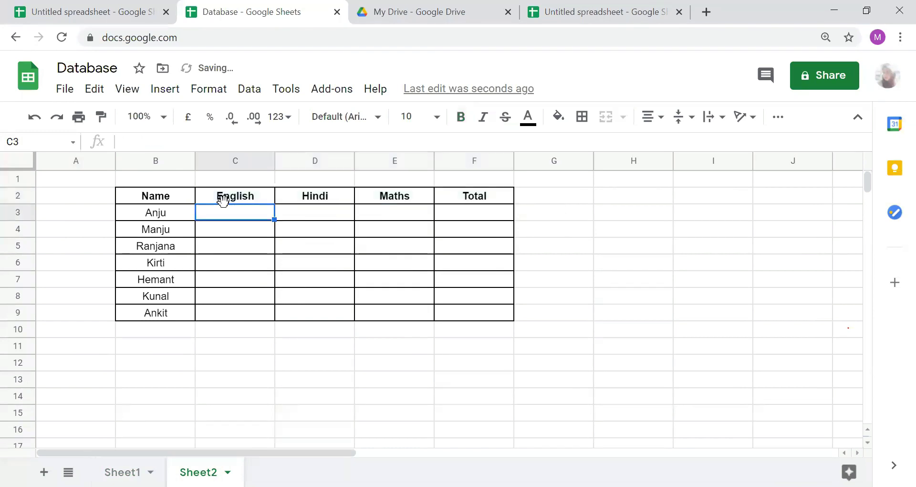
text(=vlo)
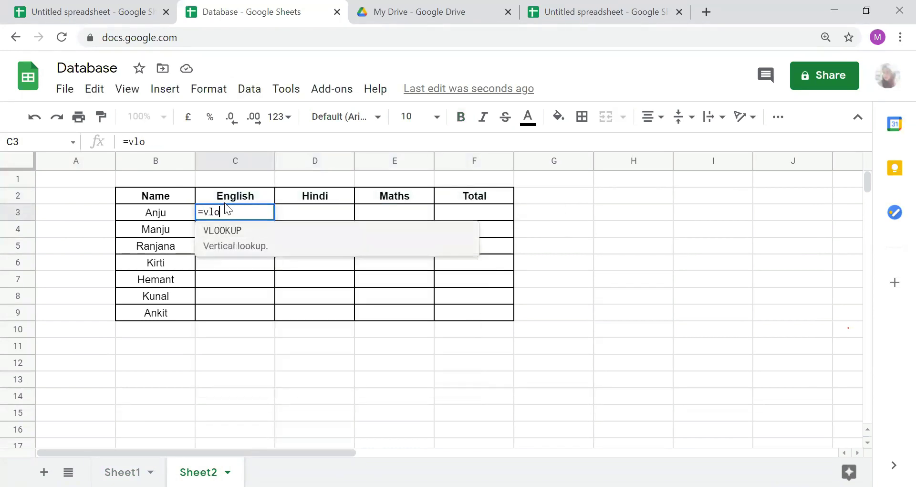
click(230, 231)
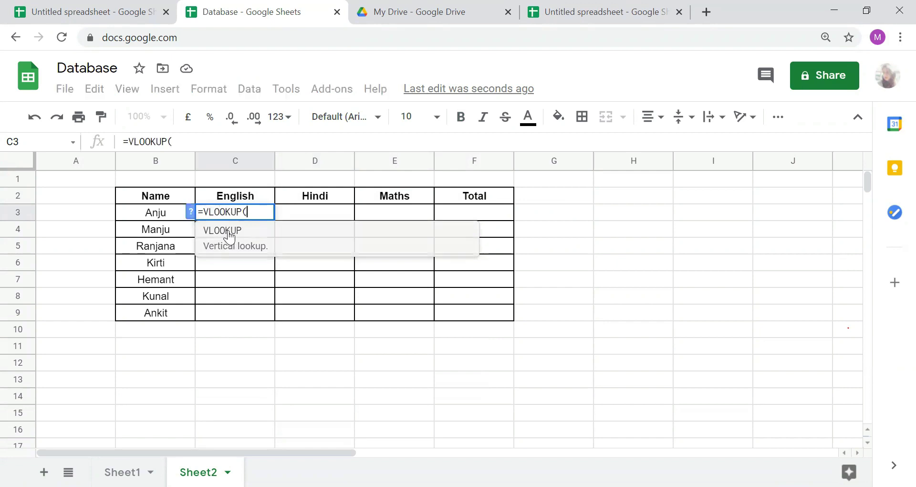
click(157, 217)
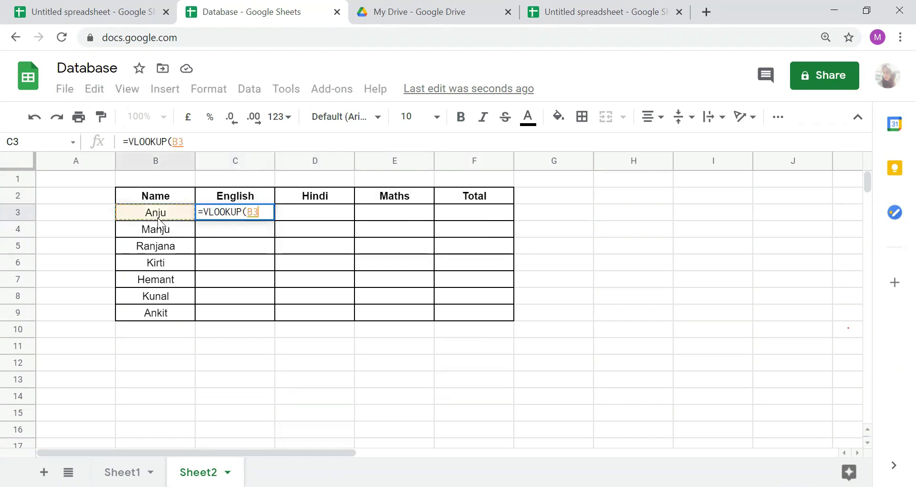
text(,)
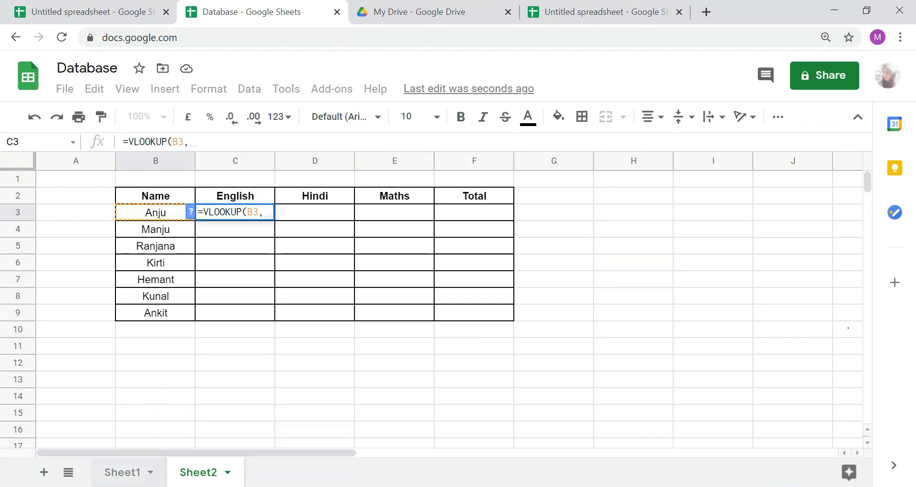
click(122, 471)
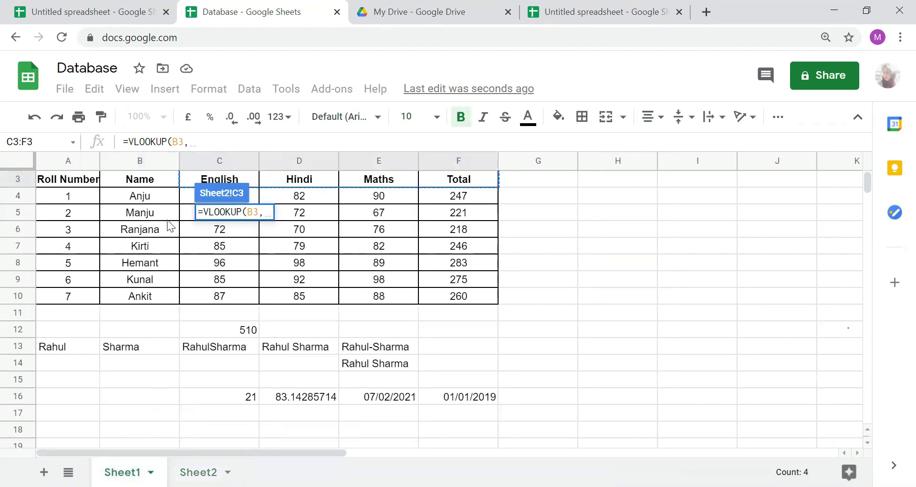
click(131, 160)
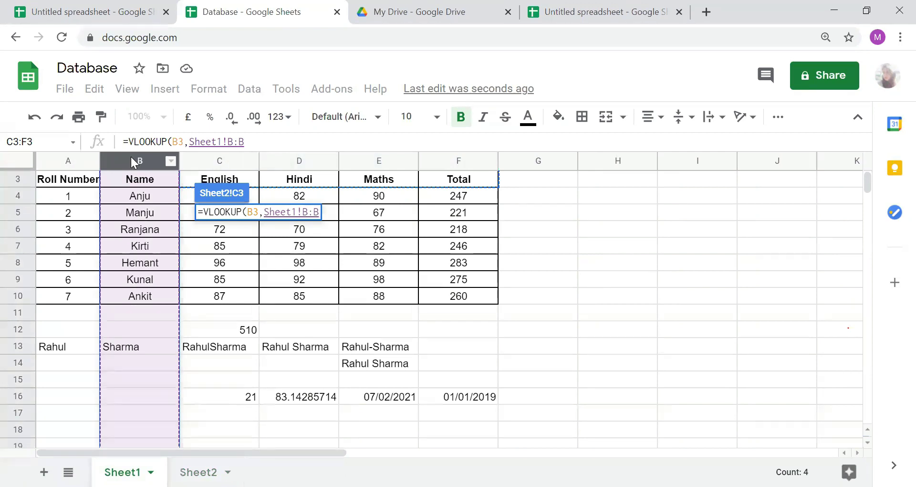
key(shift+Right)
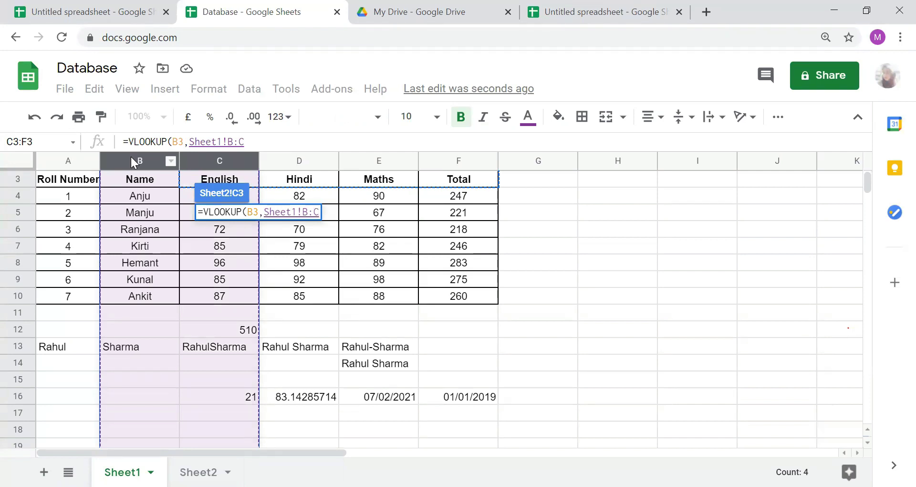
text(,)
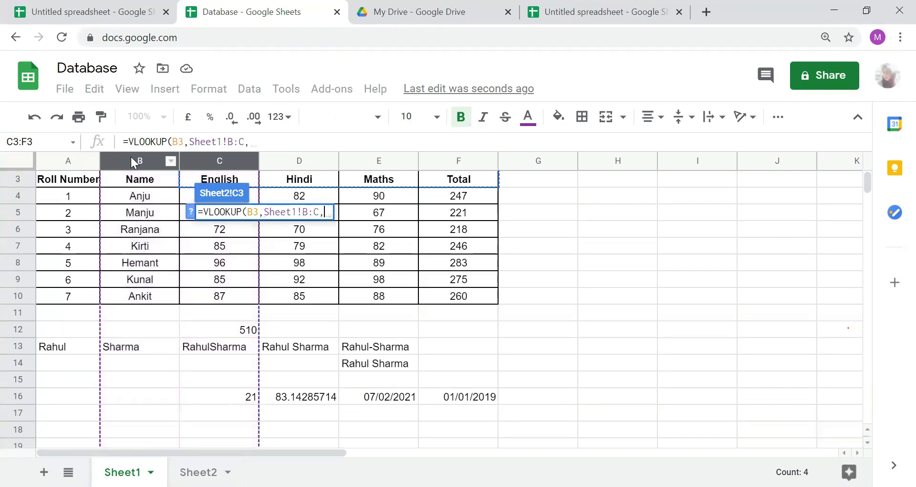
text(2,0)
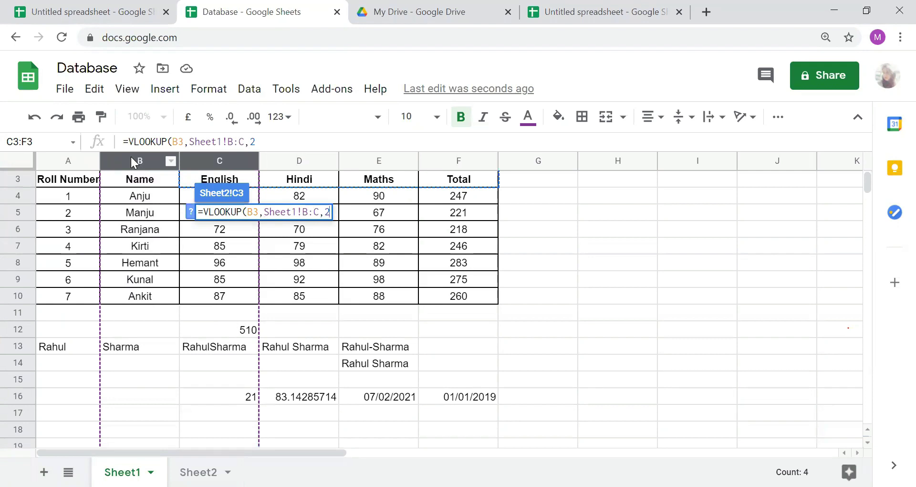
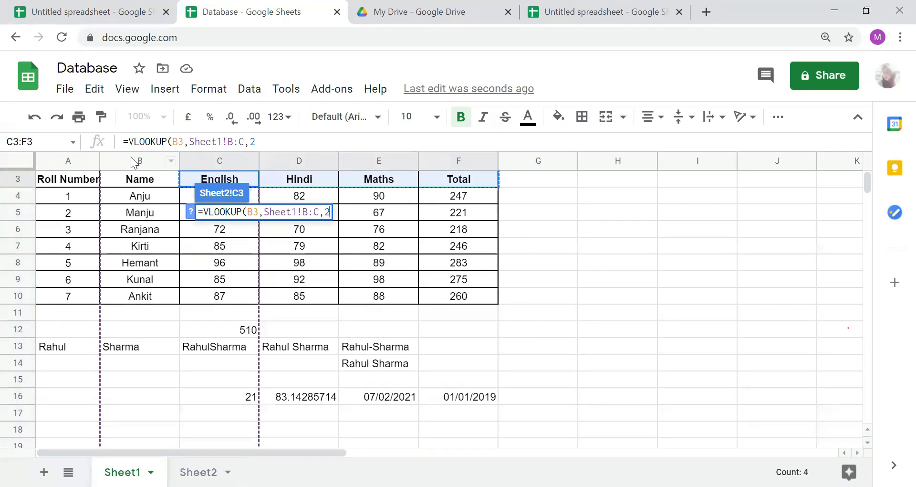
text(,)
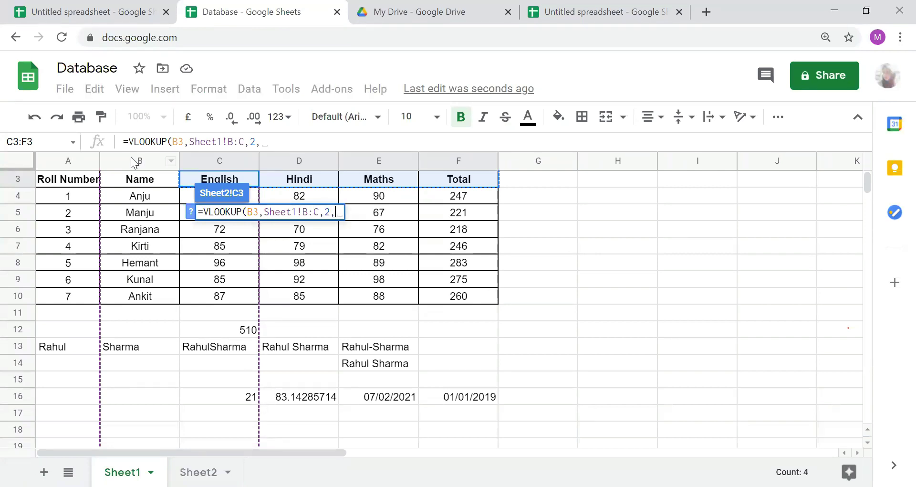
text(0)
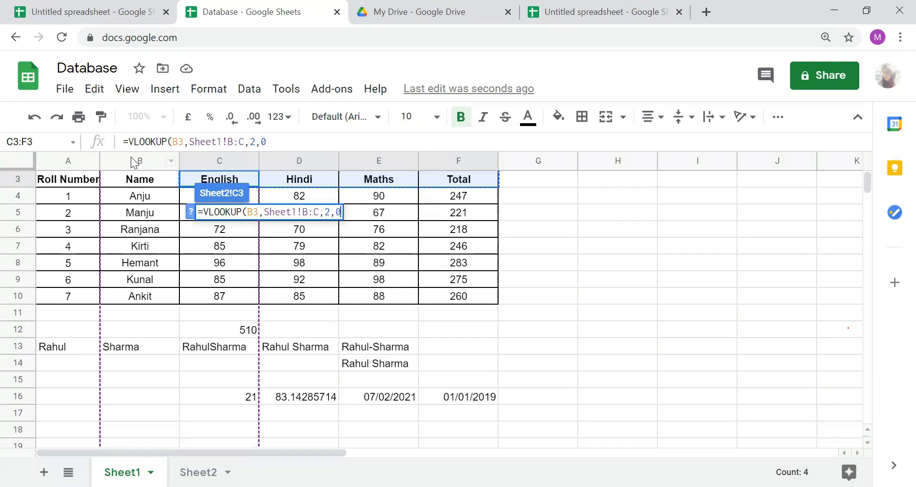
text())
key(Return)
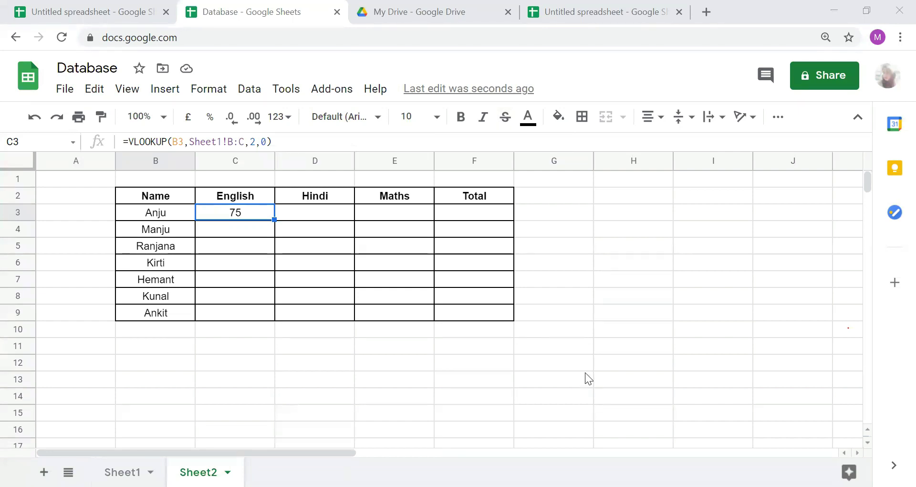
Enter =VLOOKUP(B3,Sheet1!B:D,3,0) in Sheet2 cell D3 to look up the first student's Hindi marks.
key(Right)
key(Up)
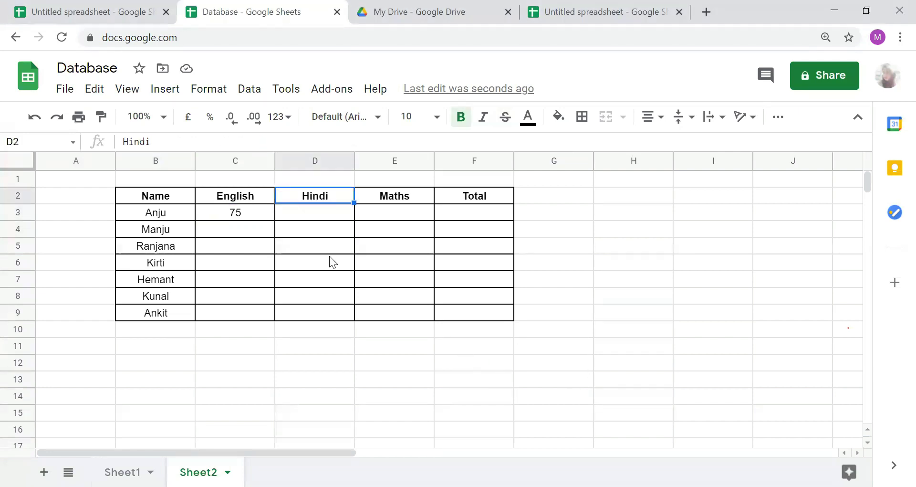
key(Down)
text(=vlo)
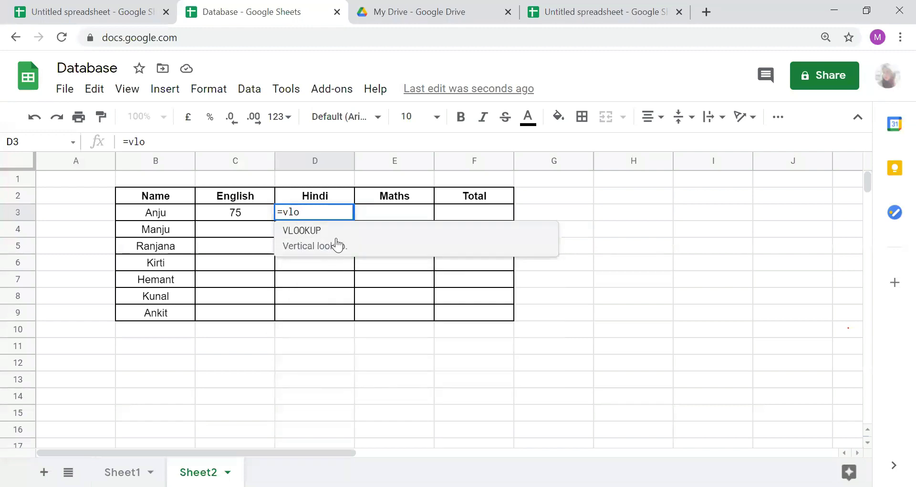
click(334, 241)
click(166, 212)
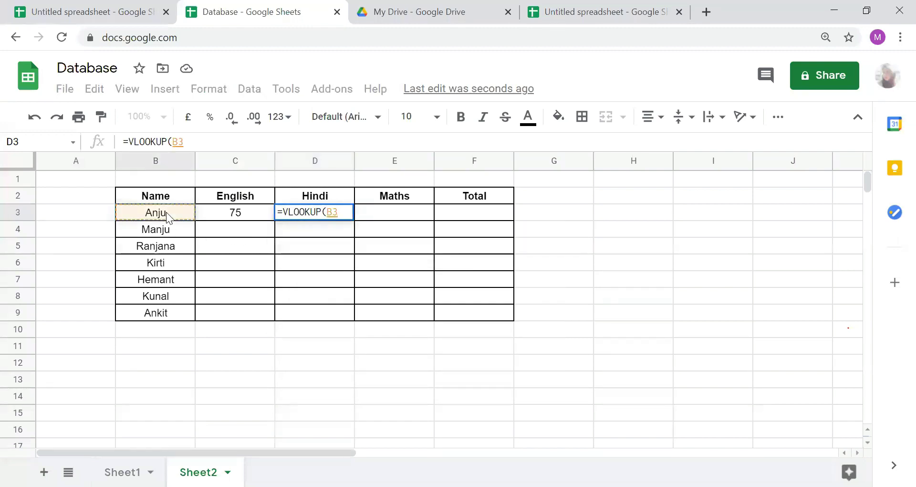
text(,)
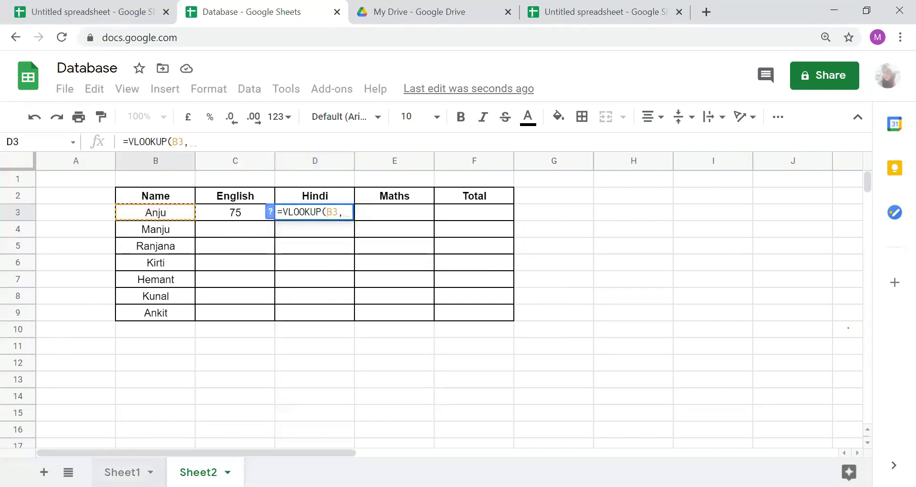
click(122, 472)
click(145, 161)
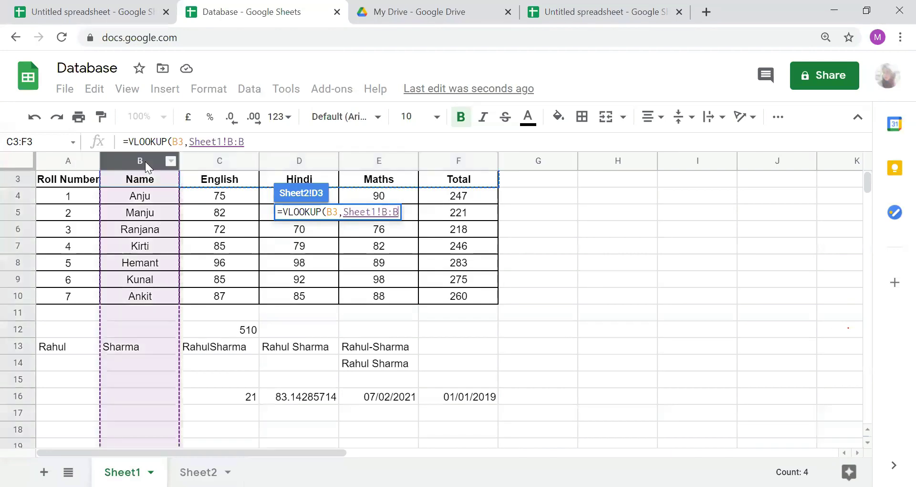
key(shift+Right)
key(shift+Right)
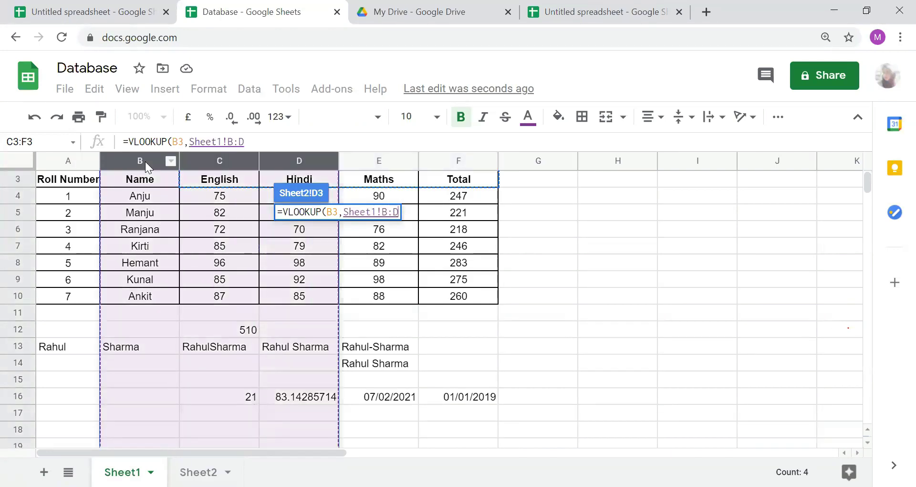
text(,)
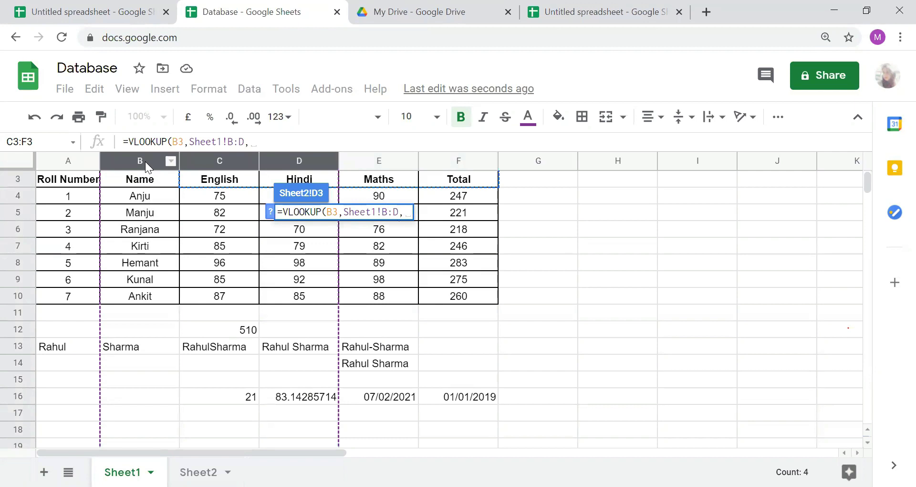
text(3)
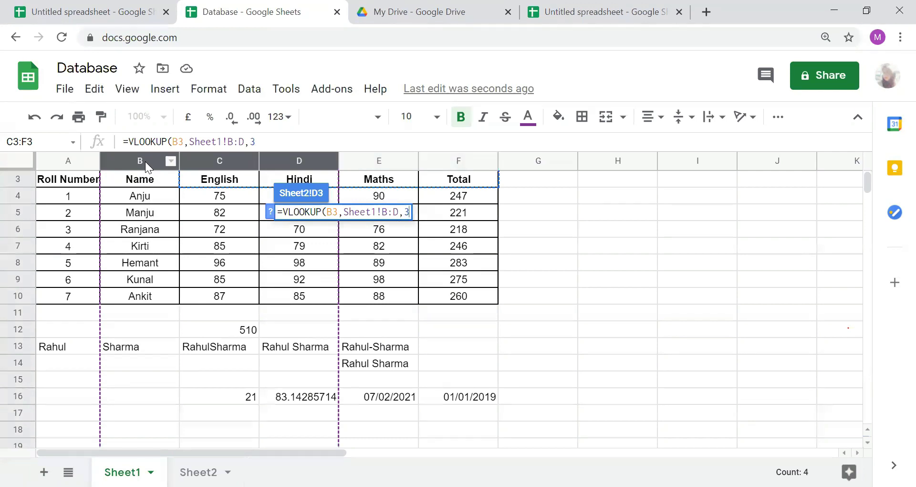
text(,0))
key(Return)
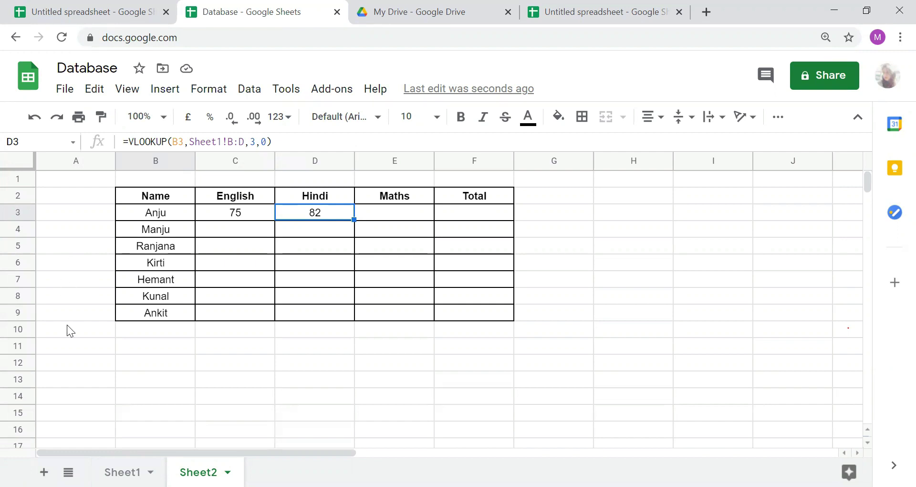
Add a sparkline of the first student's marks in Sheet1 cell G4 with =SPARKLINE(C4:F4).
click(122, 472)
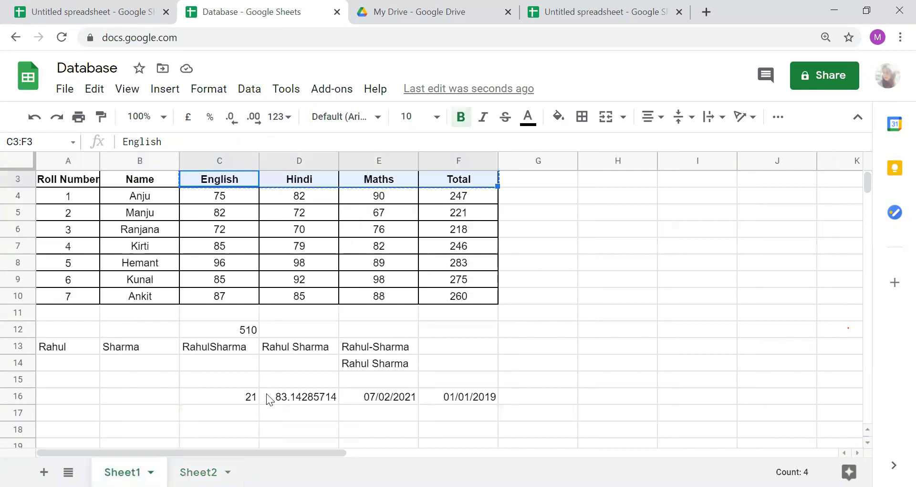
click(528, 208)
key(Up)
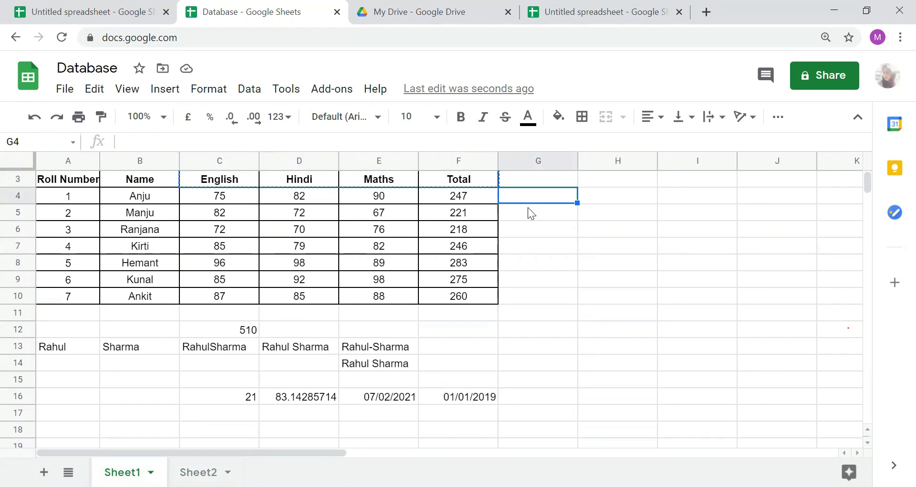
text(=)
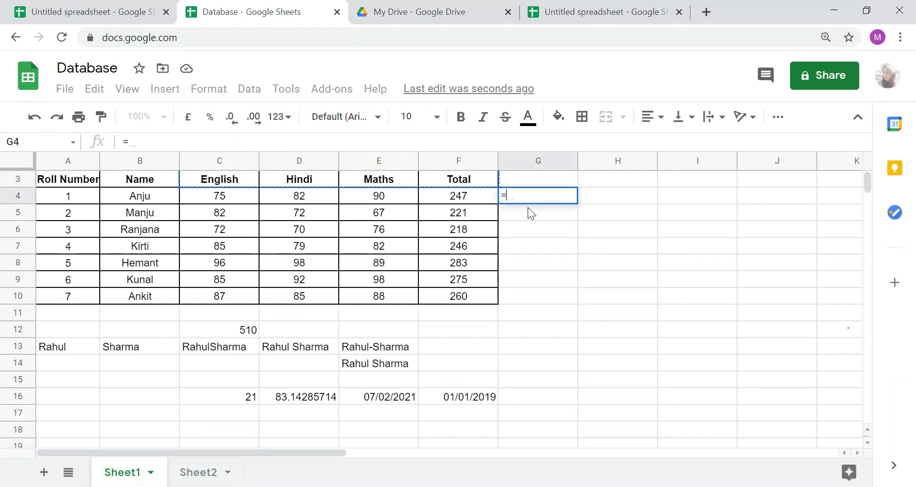
text(sp)
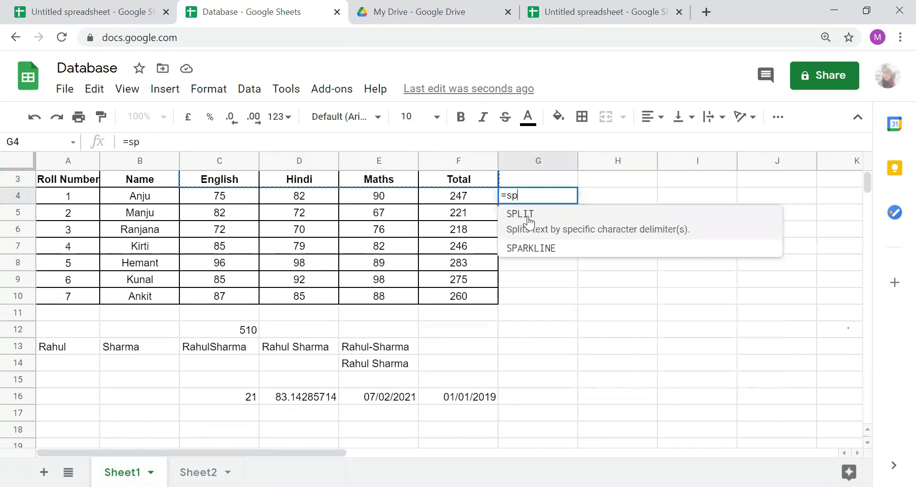
click(528, 248)
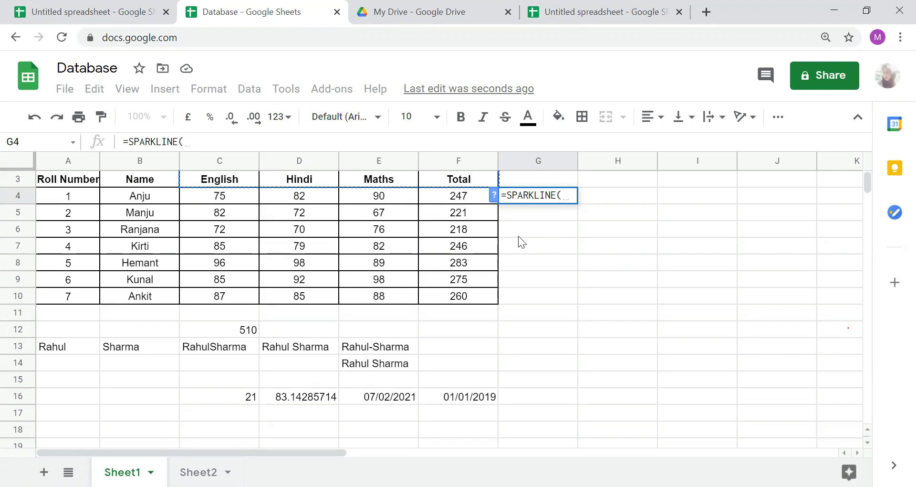
click(227, 195)
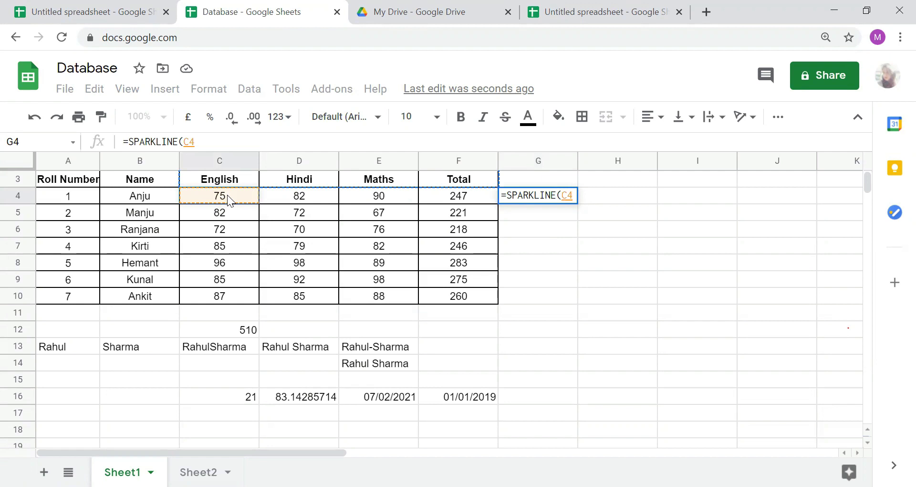
key(shift+Right)
key(shift+Right)
key(shift+Right)
text())
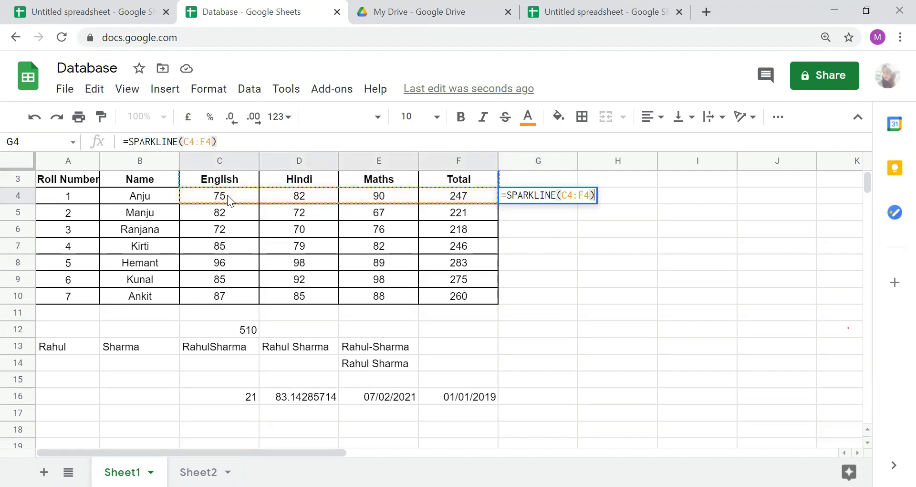
key(Return)
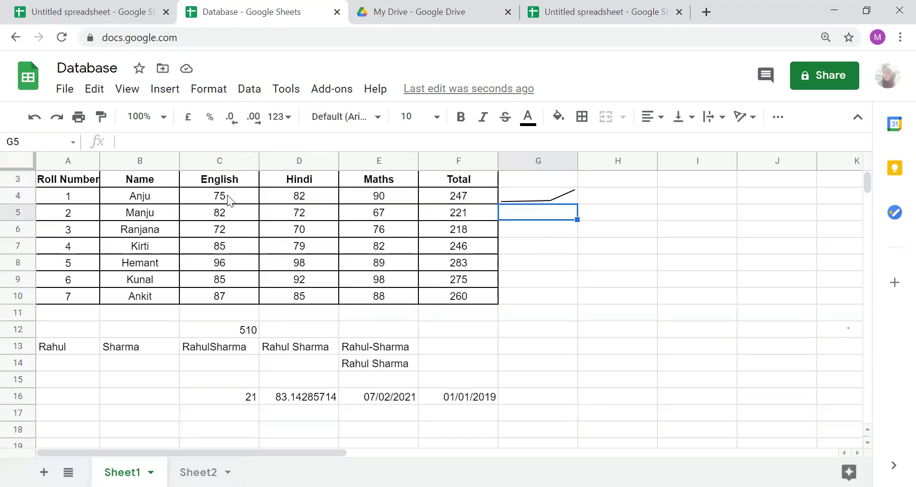
key(Up)
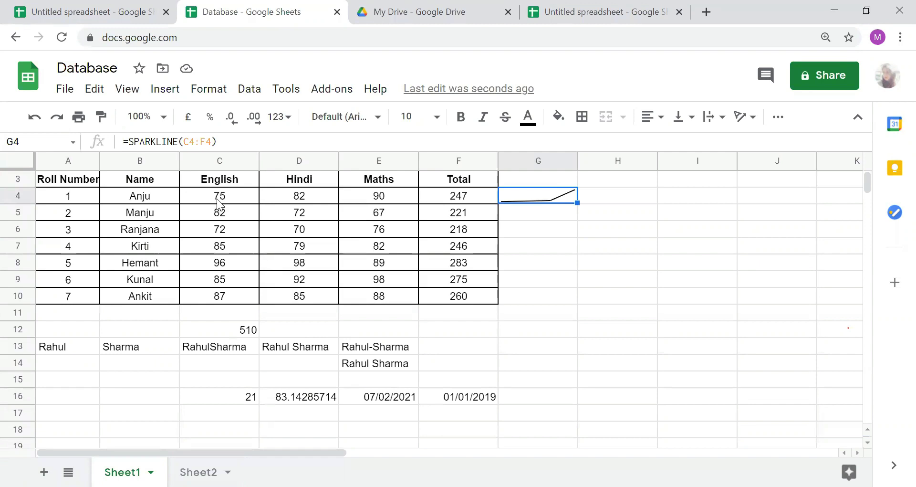
Examine the first student's marks across C4:F4 against the sparkline in G4.
click(218, 205)
key(Right)
key(Right)
key(Right)
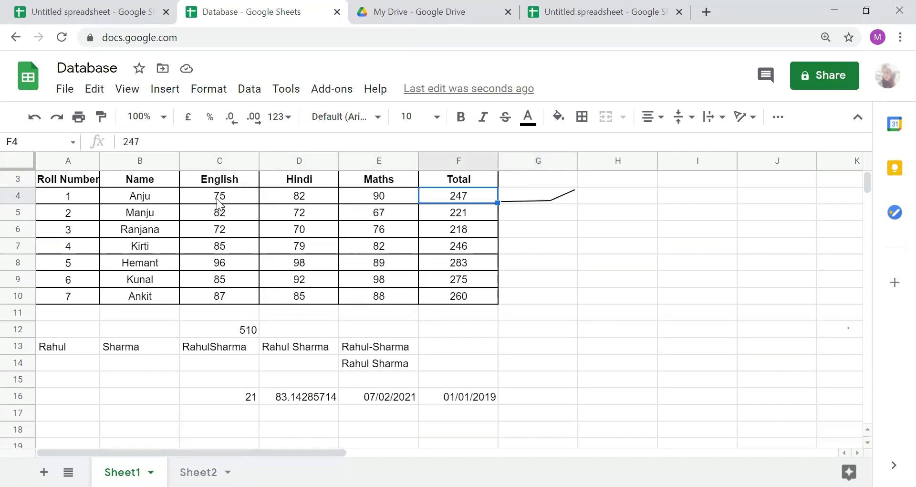
key(Left)
key(Left)
key(Left)
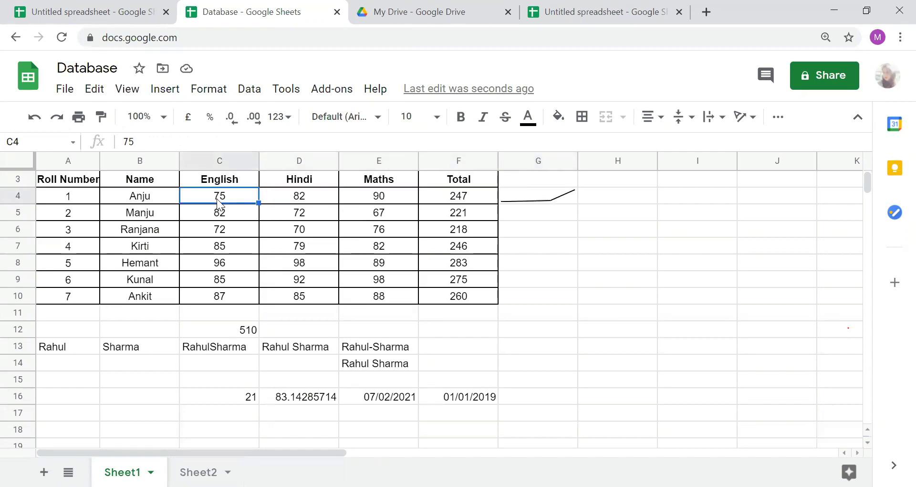
key(Right)
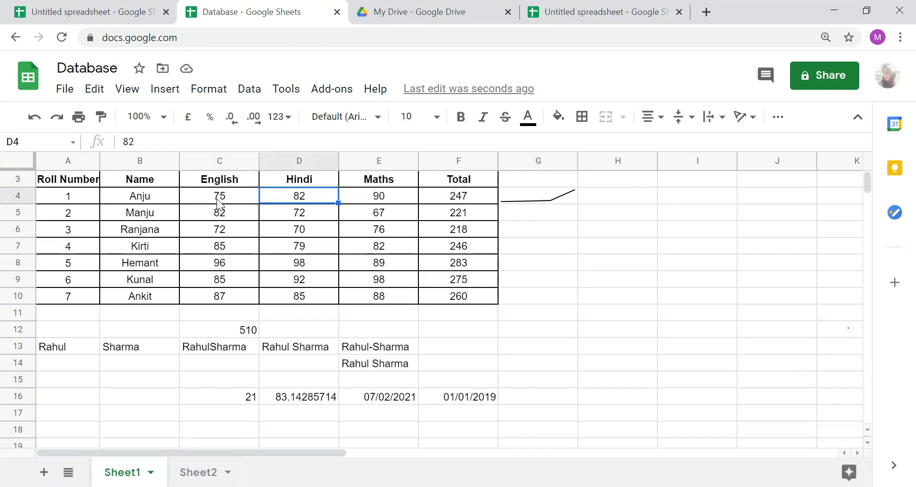
key(Right)
key(Right)
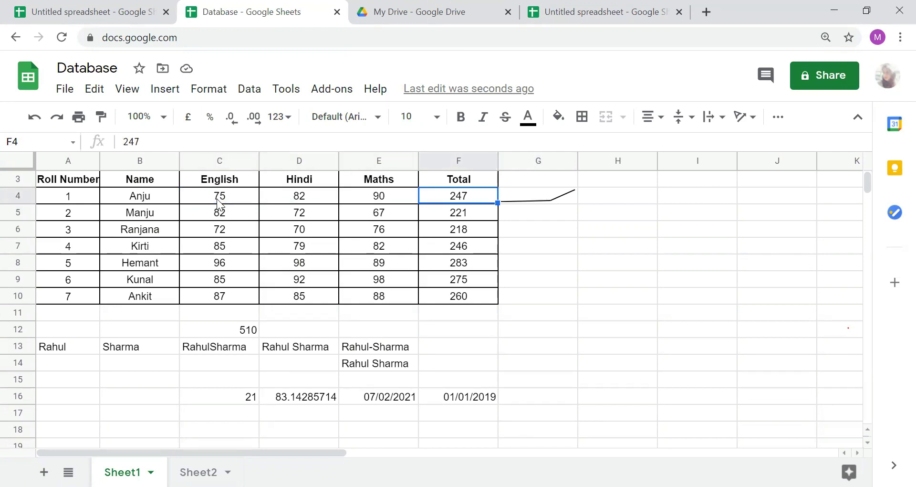
click(525, 193)
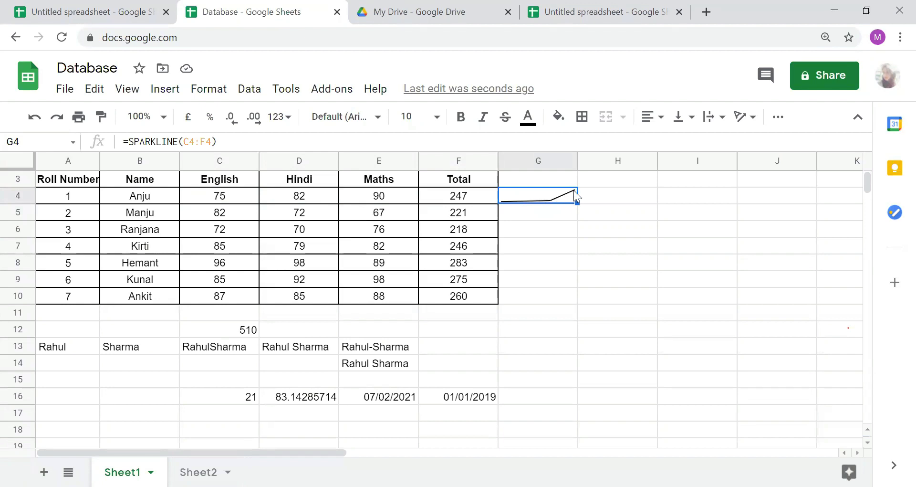
click(475, 193)
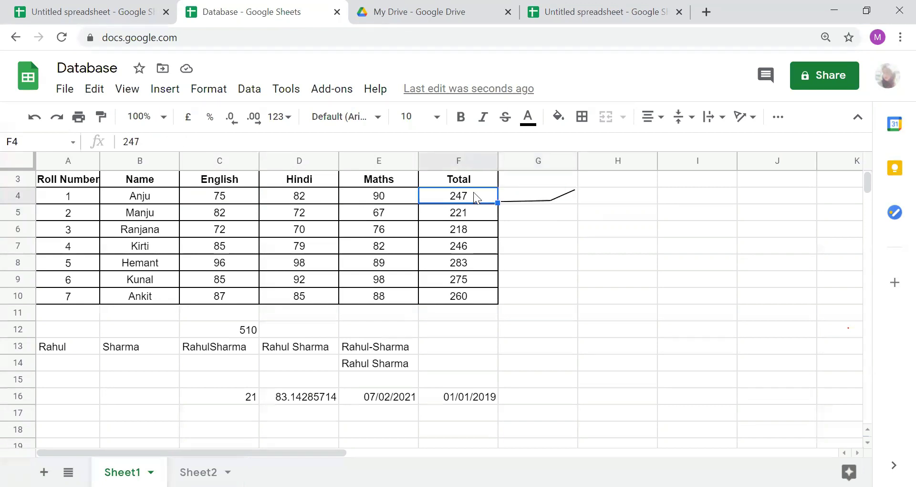
key(Left)
key(Left)
key(Left)
Copy the sparkline formula from G4 down to G10 for the remaining students.
key(Right)
key(Right)
key(Right)
key(Right)
key(ctrl+c)
key(shift+Down)
key(shift+Down)
key(shift+Down)
key(shift+Down)
key(shift+Down)
key(shift+Down)
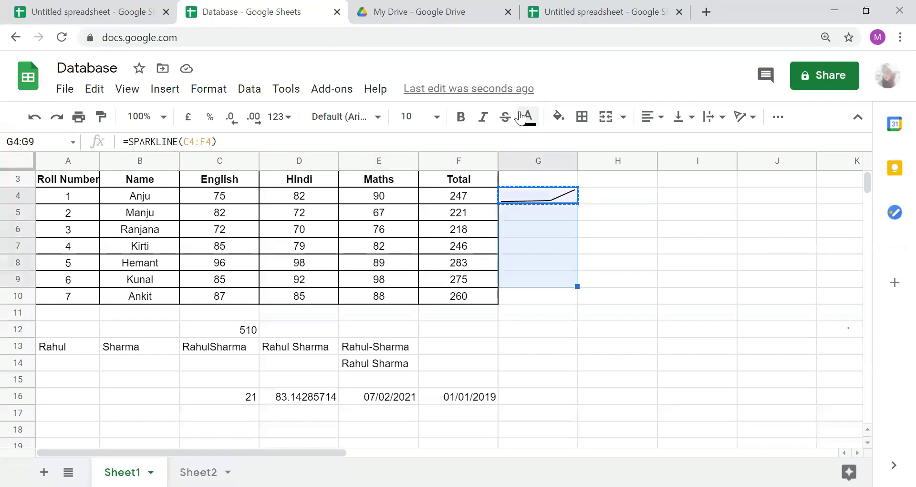
key(ctrl+v)
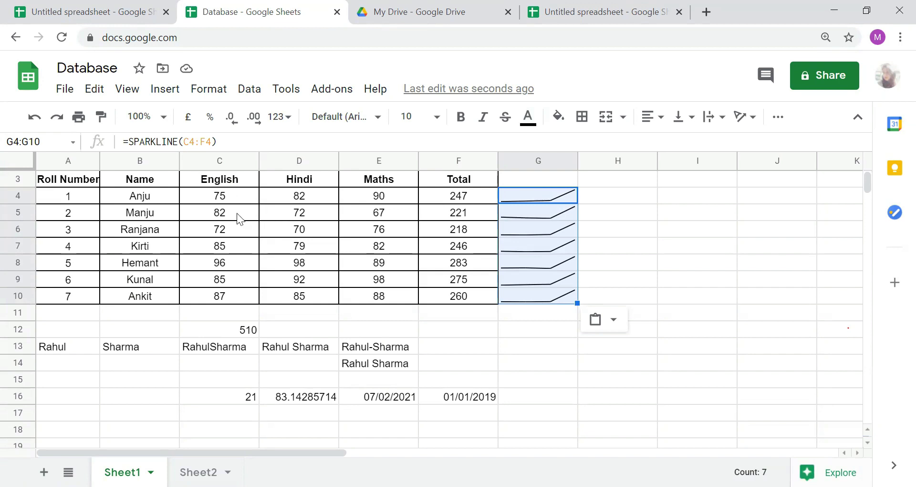
Compare the marks of the first two students in rows 4 and 5 with their sparklines in G4 and G5.
click(221, 198)
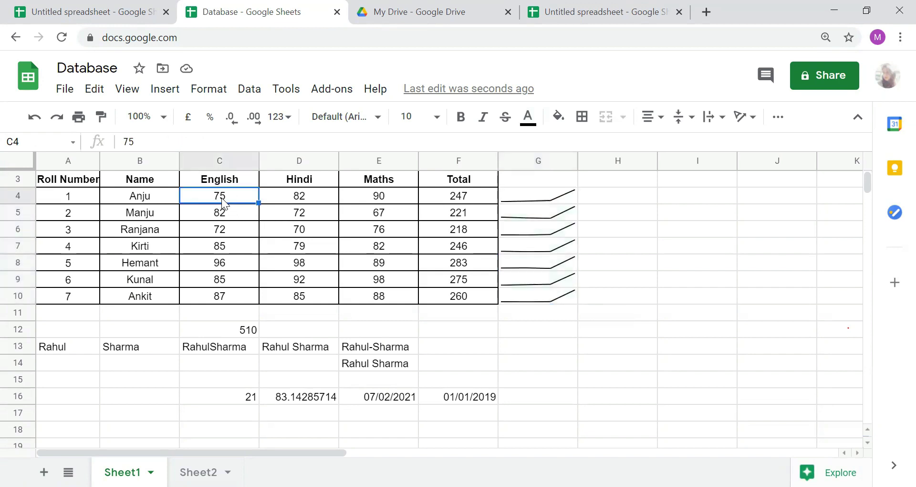
key(Right)
key(Right)
key(Right)
key(Down)
key(Right)
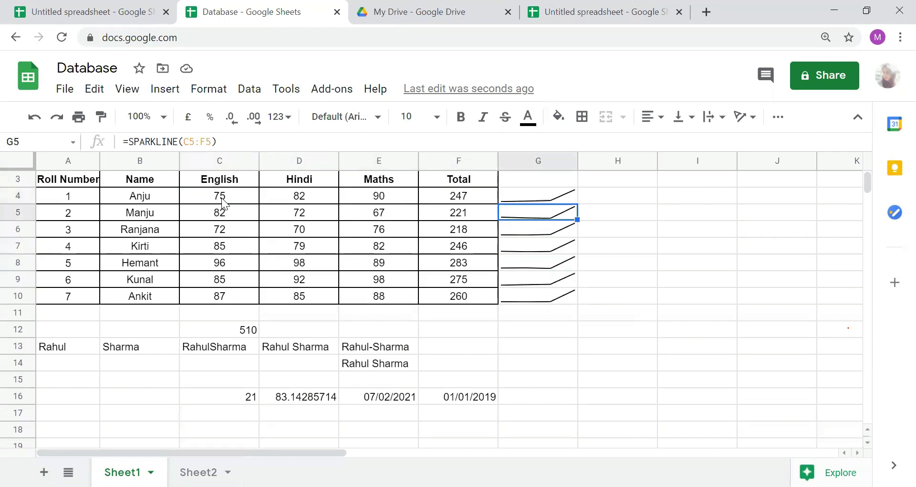
key(Left)
key(Left)
key(Left)
key(Left)
key(Right)
key(Right)
key(Right)
key(Right)
click(232, 216)
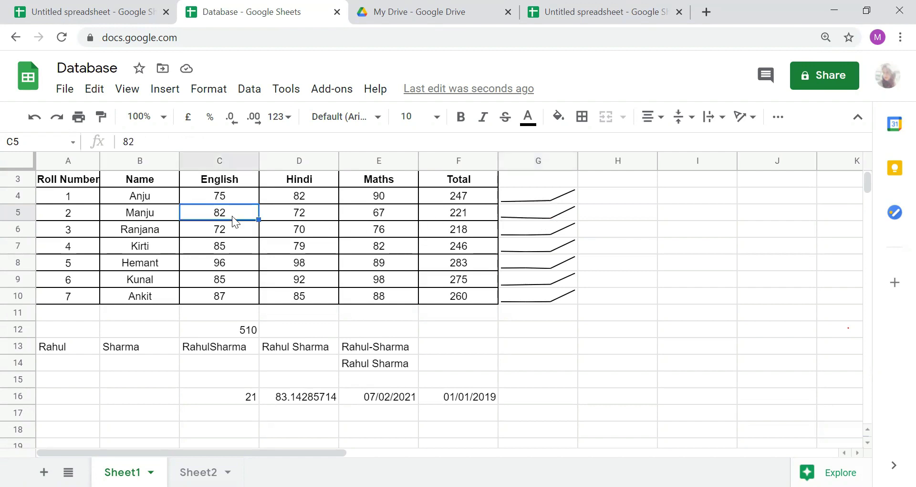
key(Right)
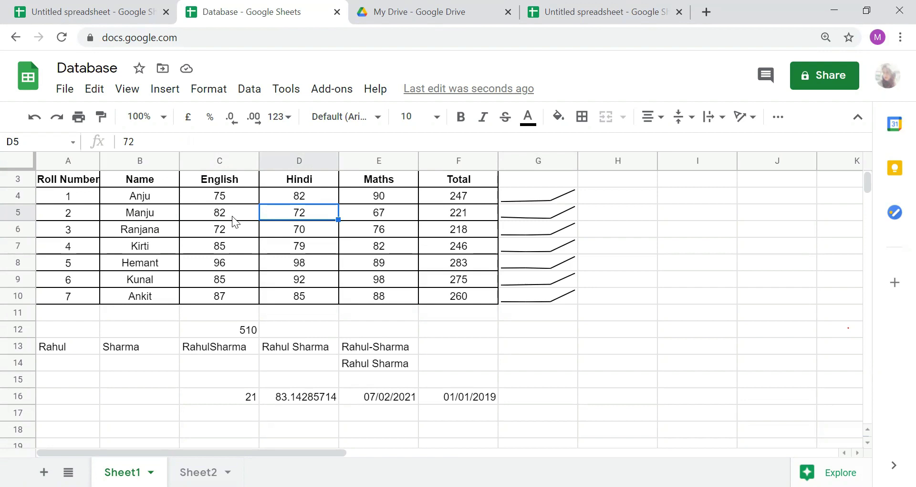
key(Right)
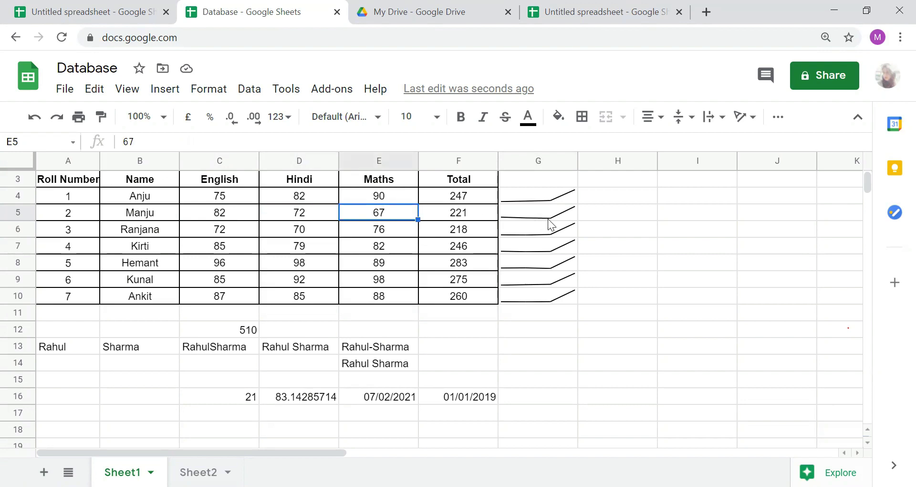
key(Right)
key(Right)
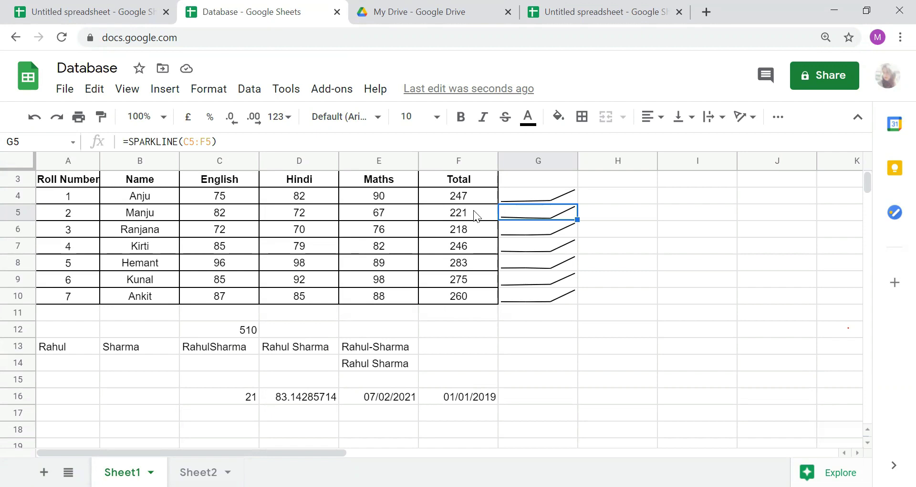
click(551, 190)
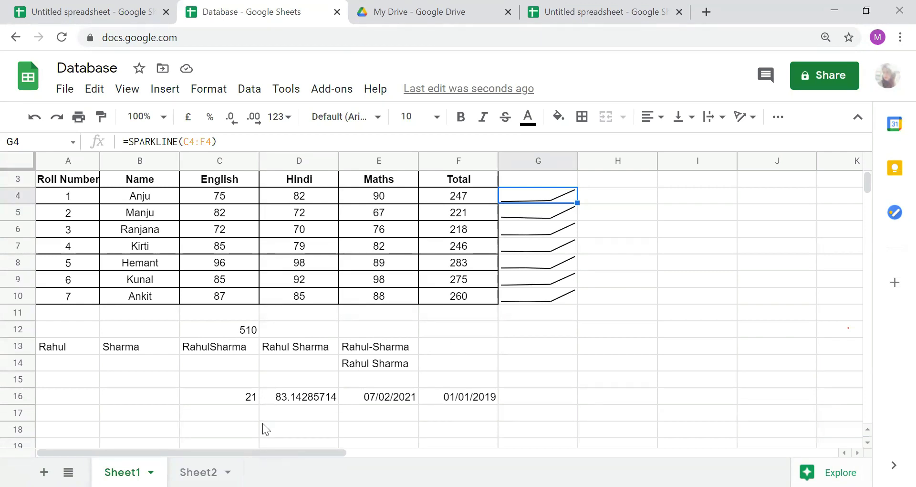
click(121, 428)
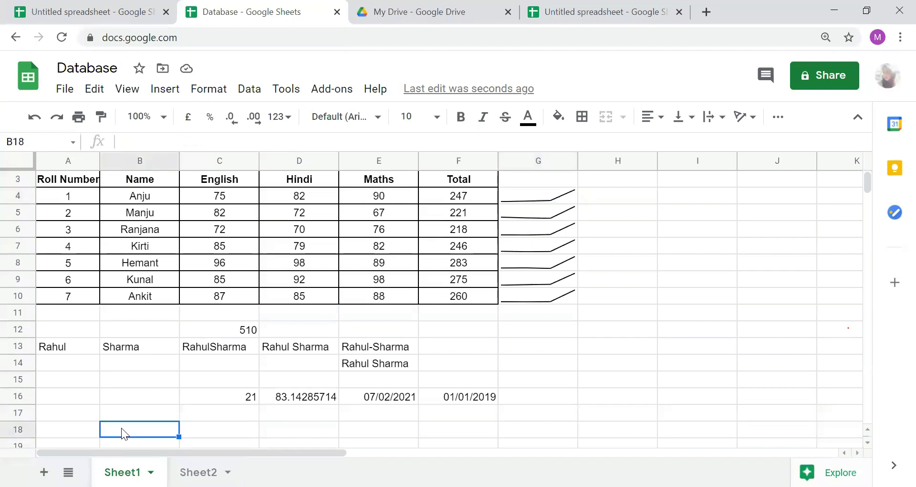
text(=)
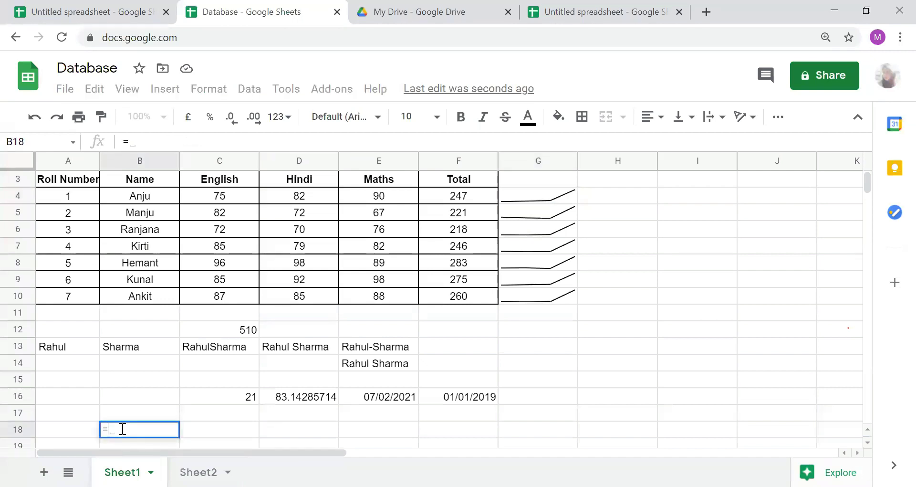
text(uni)
click(141, 410)
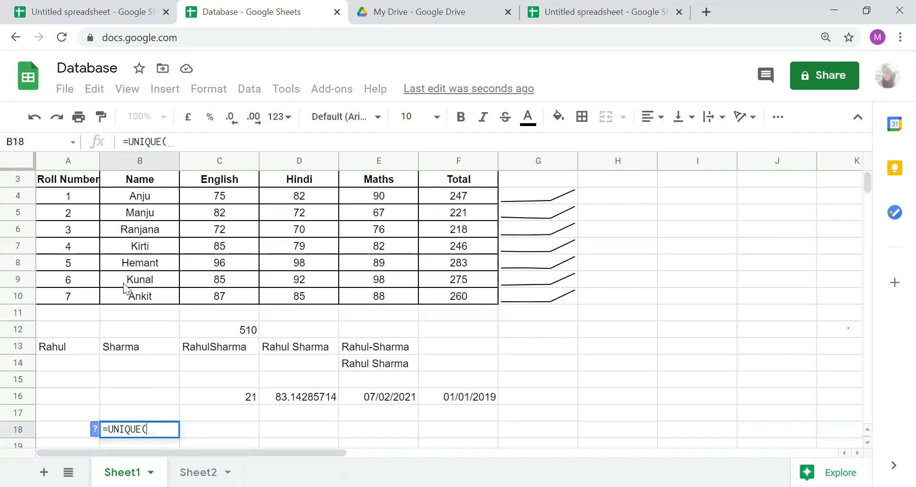
click(65, 180)
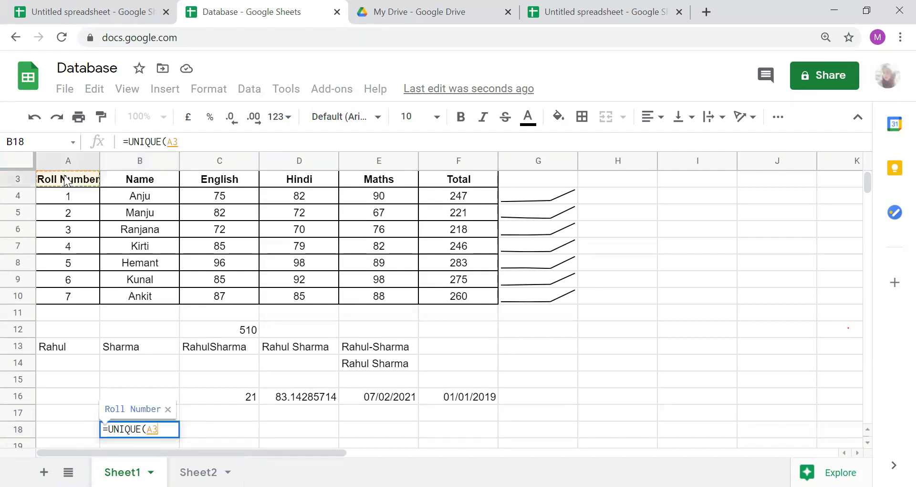
key(Escape)
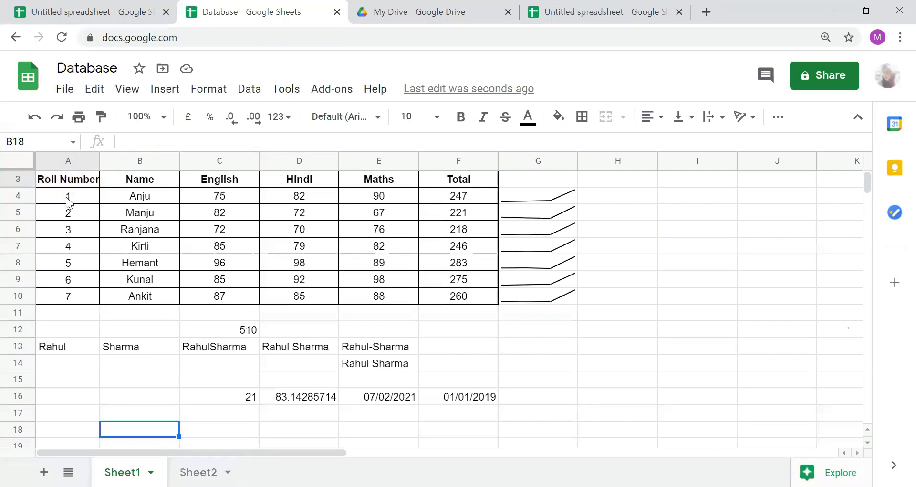
Select the student records in A4:F10, leaving out the header row.
click(66, 197)
key(shift+Right)
key(shift+Right)
key(shift+Right)
key(shift+Right)
key(shift+Right)
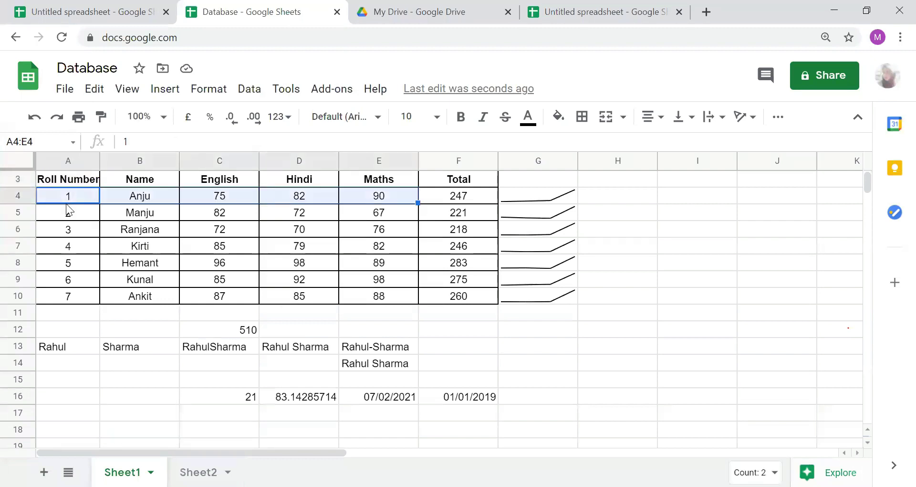
key(shift+Down)
key(shift+Down)
key(shift+Down)
key(shift+Down)
key(shift+Down)
key(shift+Down)
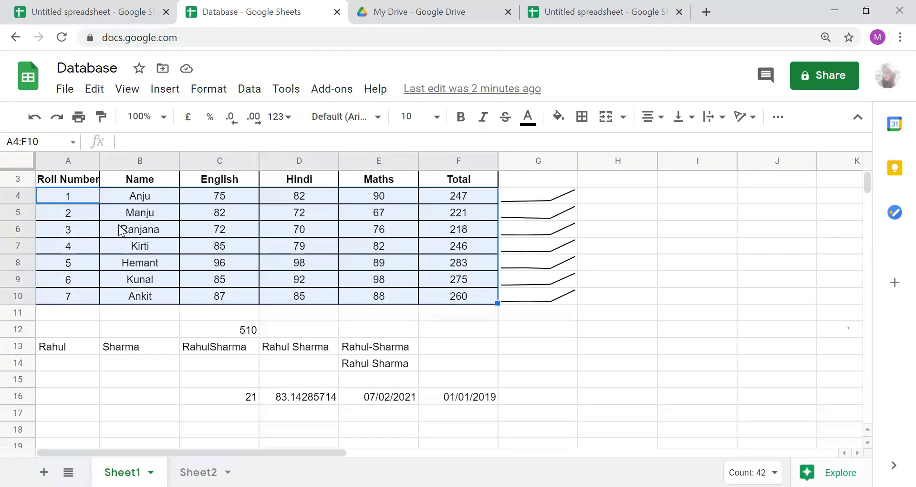
Try to list the unique student records with =UNIQUE(A4:F10) in cell B17, and clear the cell.
click(135, 414)
text(=)
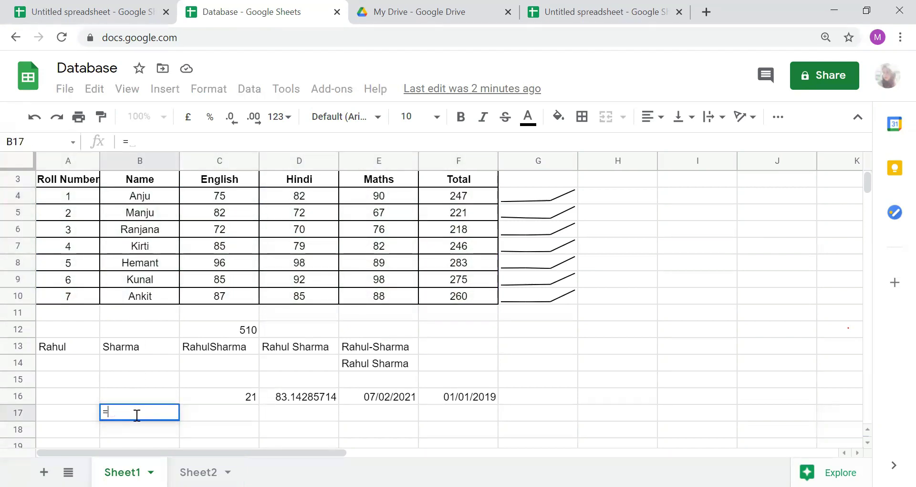
text(un)
click(134, 376)
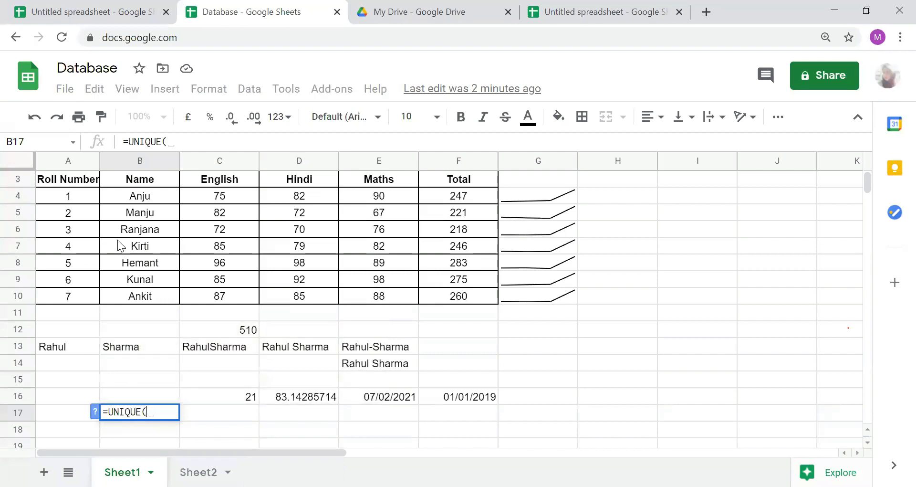
click(64, 197)
key(shift+Right)
key(shift+Right)
key(shift+Right)
key(shift+Right)
key(shift+Right)
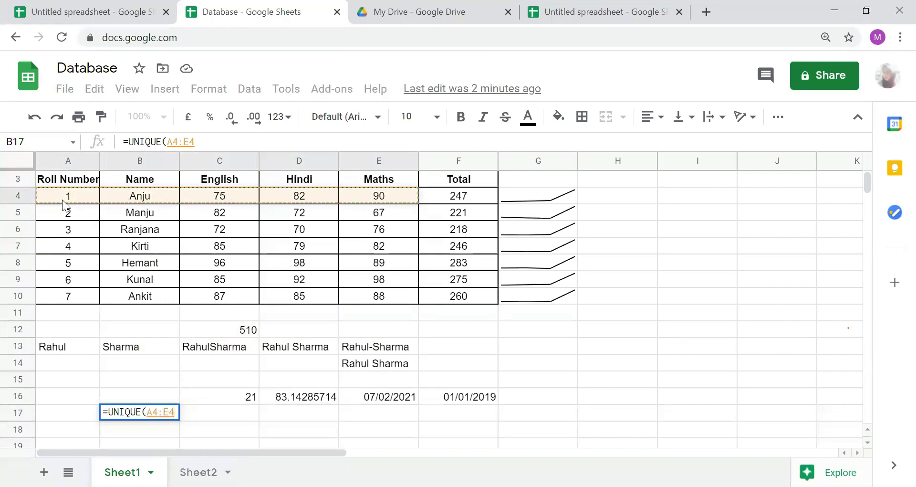
key(shift+Down)
key(shift+Down)
key(shift+Down)
key(shift+Down)
key(shift+Down)
key(shift+Down)
text())
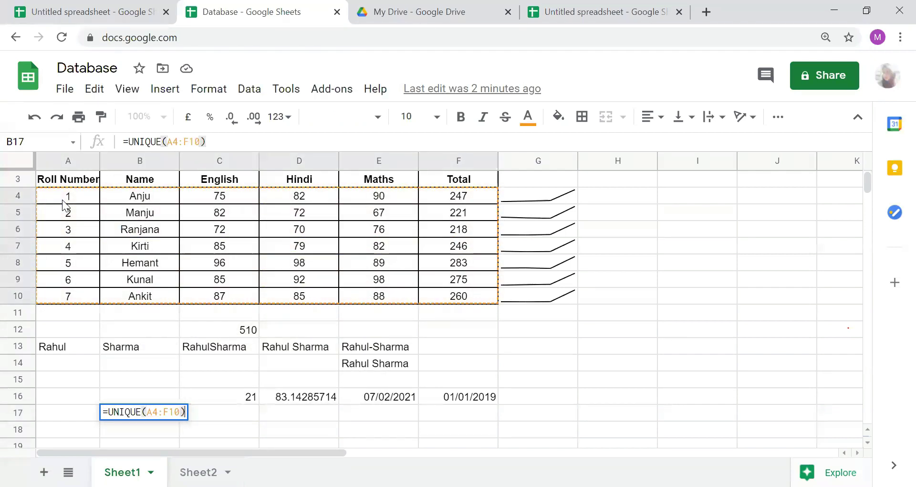
key(Return)
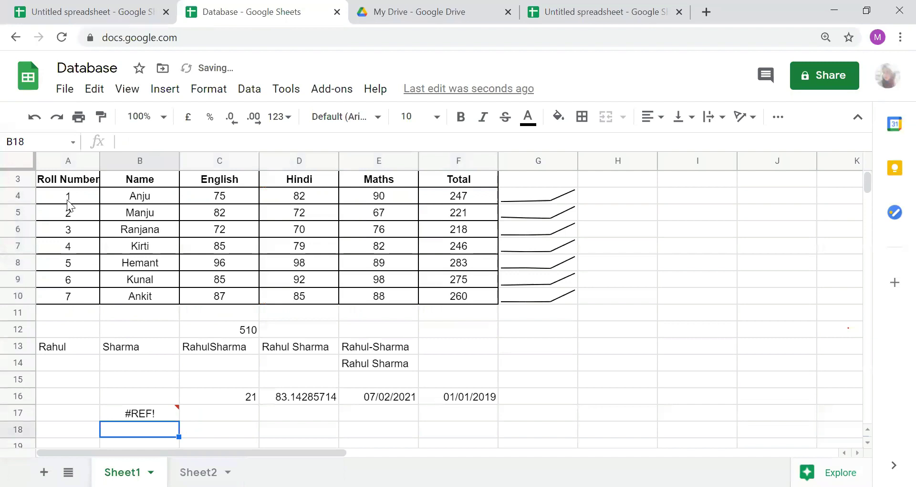
key(Up)
key(Delete)
Try again to list unique student records from the range starting at A4 with UNIQUE in B17, and clear that cell.
text(=un)
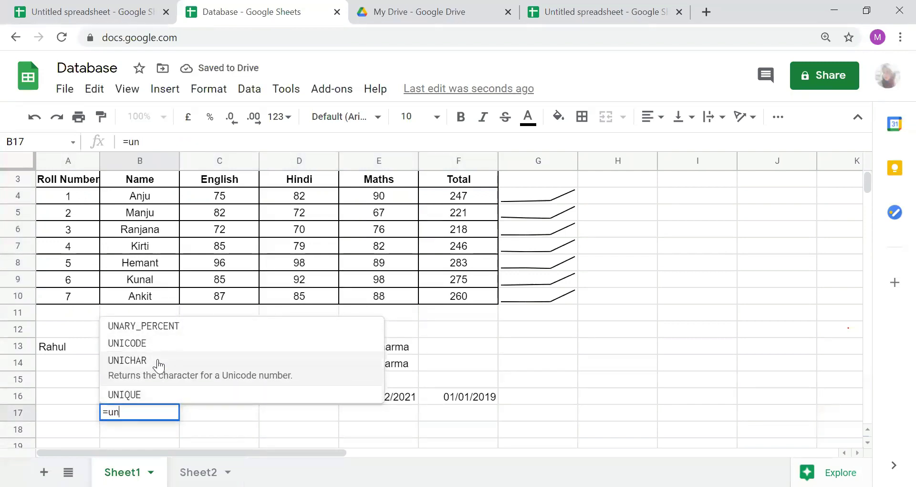
click(152, 382)
click(68, 197)
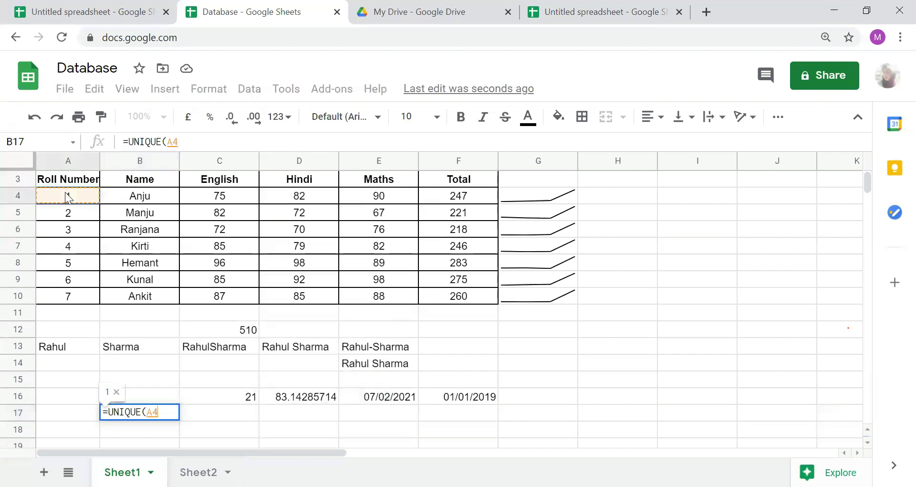
key(shift+Right)
key(shift+Right)
key(shift+Right)
key(shift+Right)
key(shift+Right)
key(shift+Down)
key(shift+Down)
key(shift+Down)
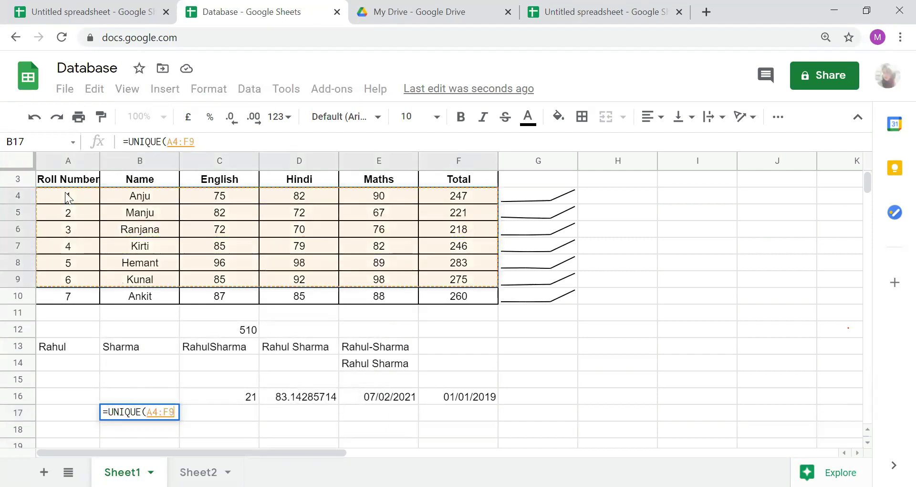
text())
key(Return)
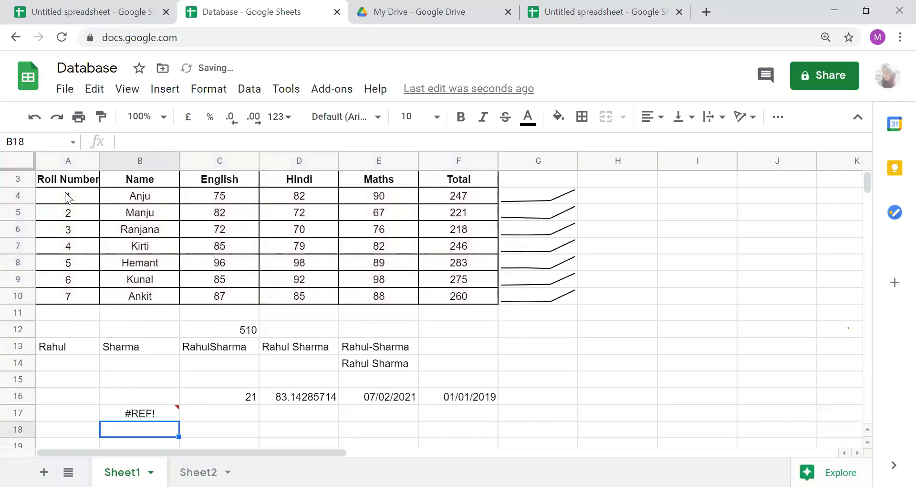
key(Up)
key(Delete)
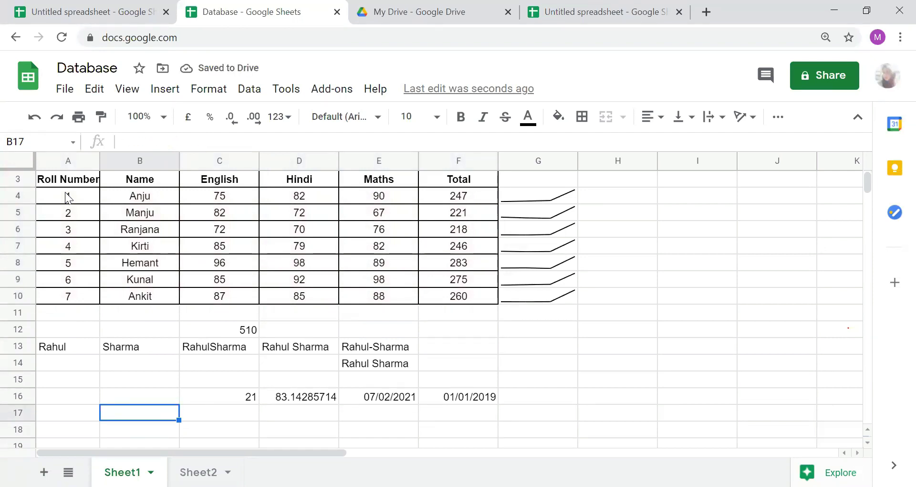
List the unique rows of the marks and totals in C4:F10 with a UNIQUE formula in cell B17.
text(=)
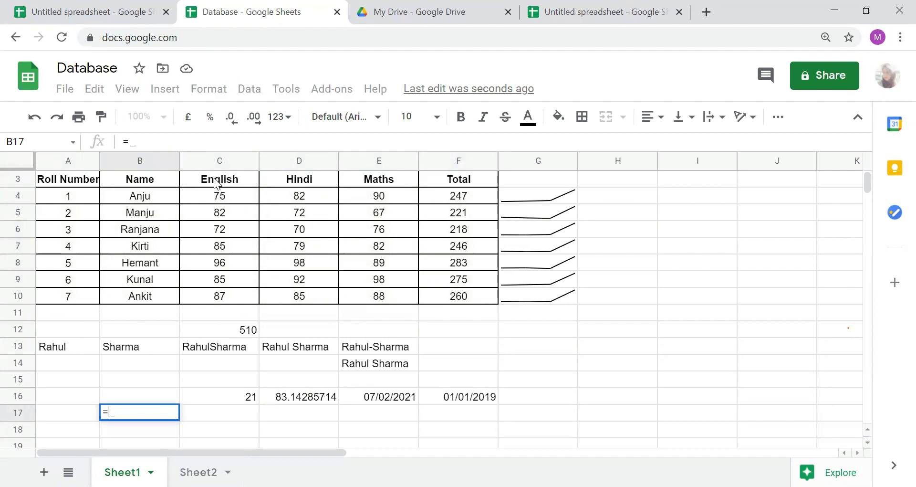
text(un)
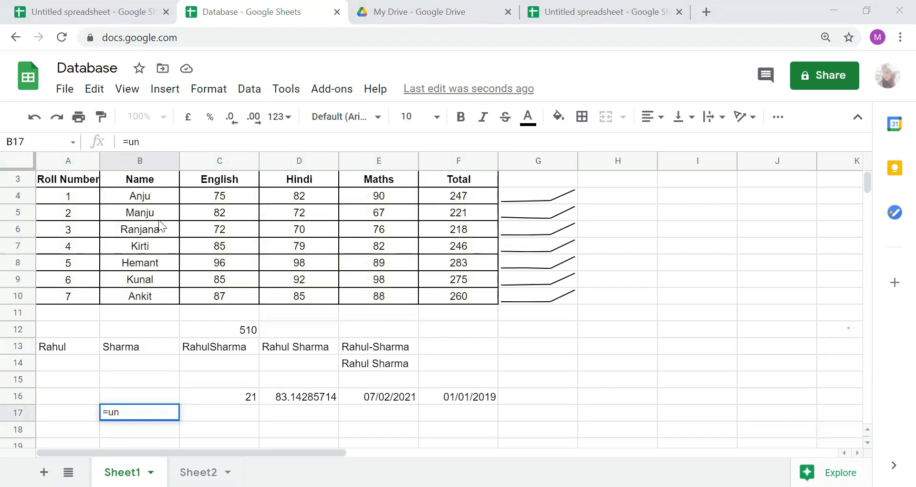
click(141, 407)
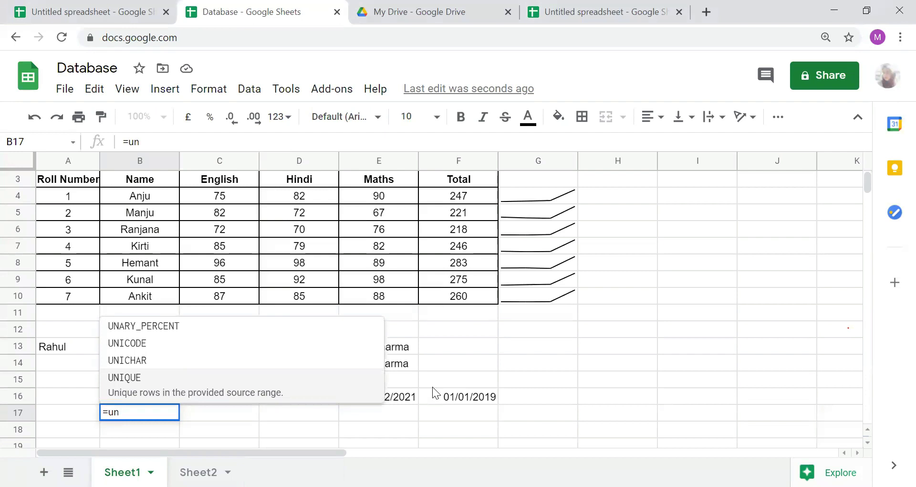
click(148, 412)
key(BackSpace)
key(BackSpace)
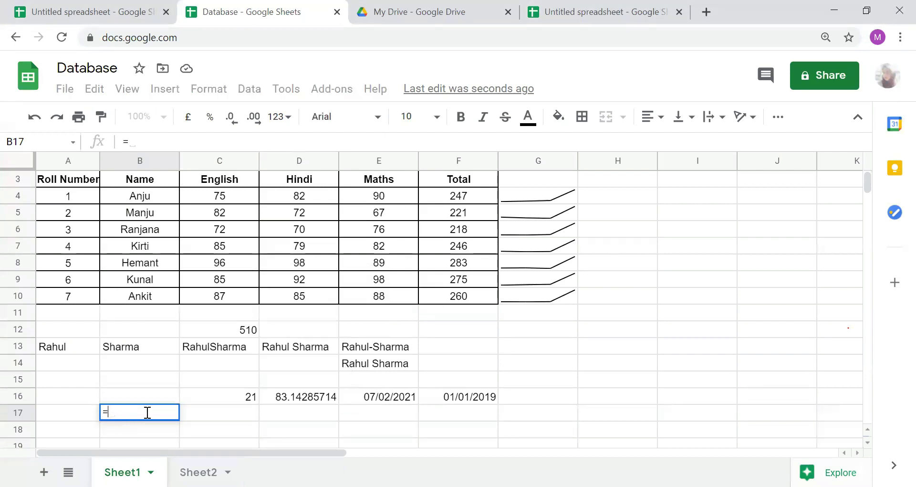
text(uni)
click(154, 388)
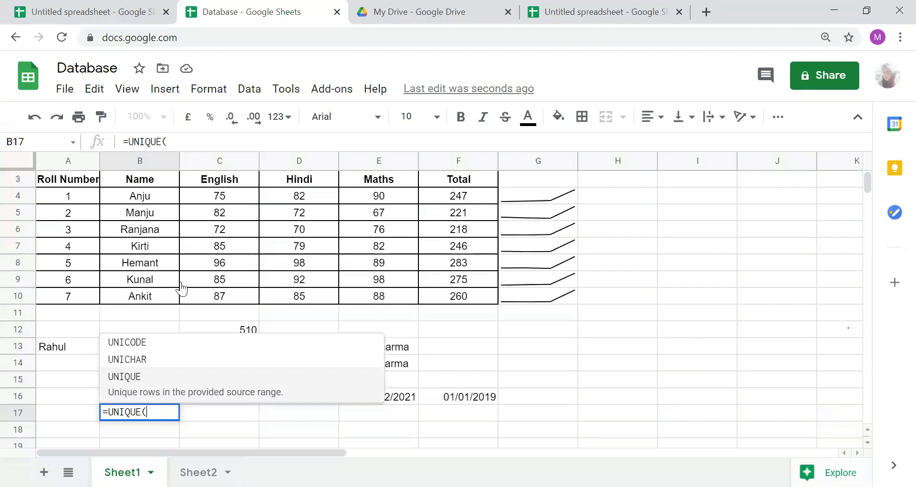
click(217, 200)
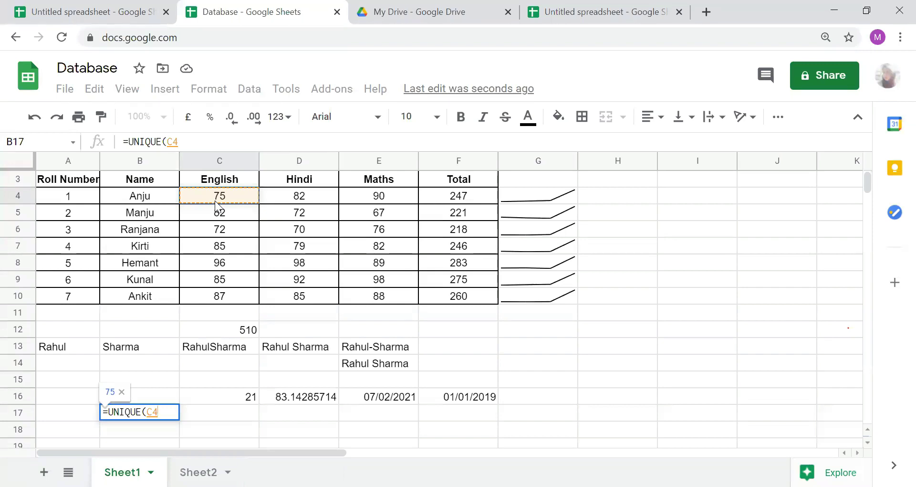
key(shift+Right)
key(shift+Right)
key(shift+Right)
key(shift+Down)
key(shift+Down)
key(shift+Down)
key(shift+Down)
key(shift+Down)
key(shift+Down)
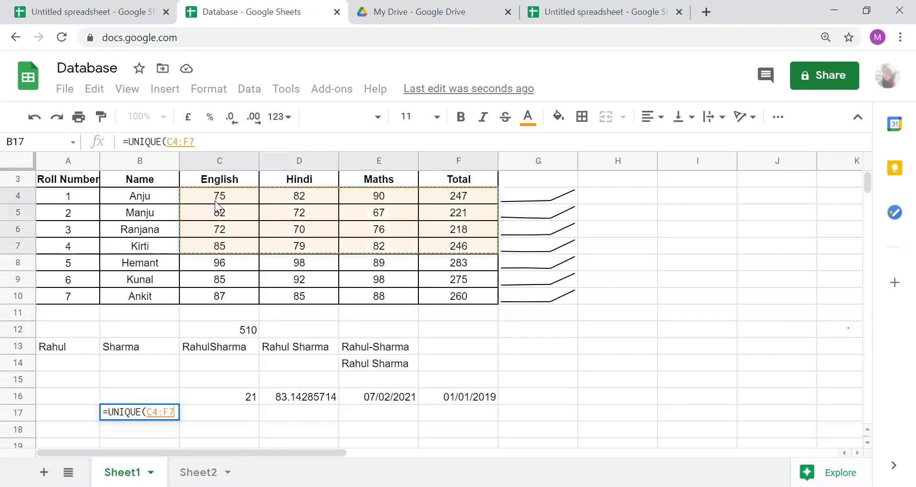
text())
key(Return)
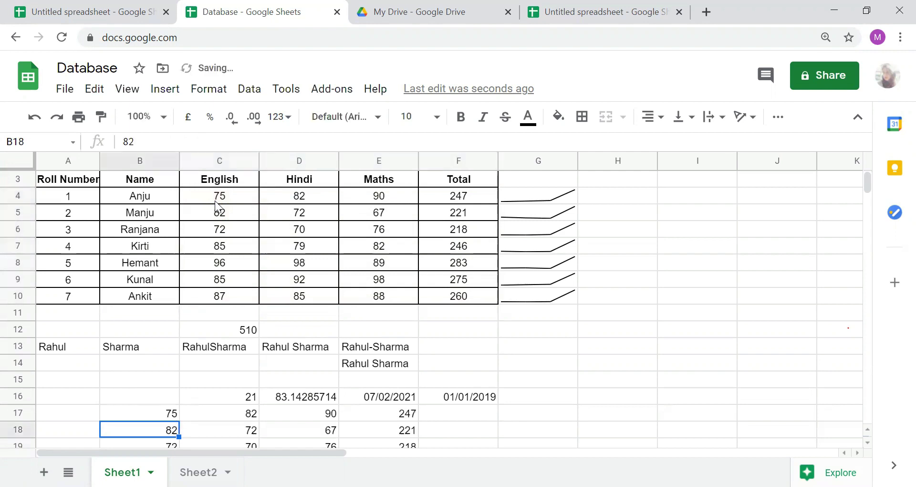
Compare the UNIQUE output in B17:E23 with the source marks, going down the English column.
scroll(265, 240, up, 1)
scroll(266, 239, down, 3)
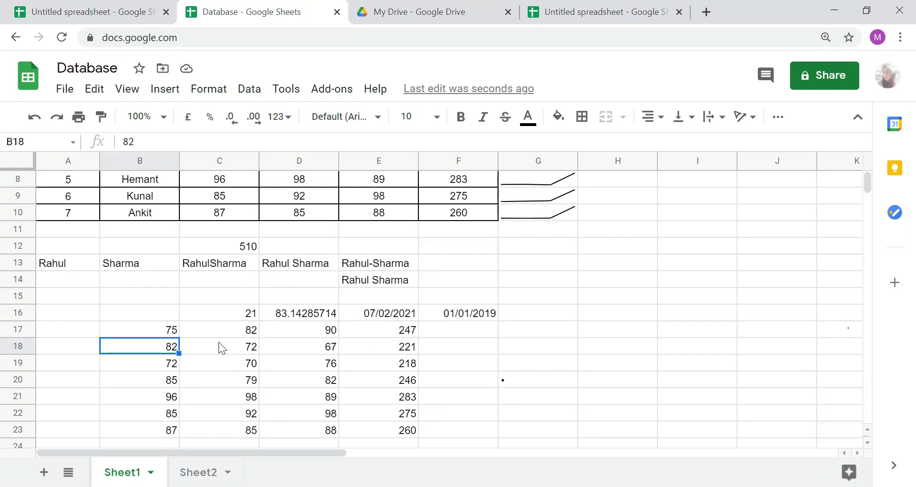
scroll(219, 341, down, 1)
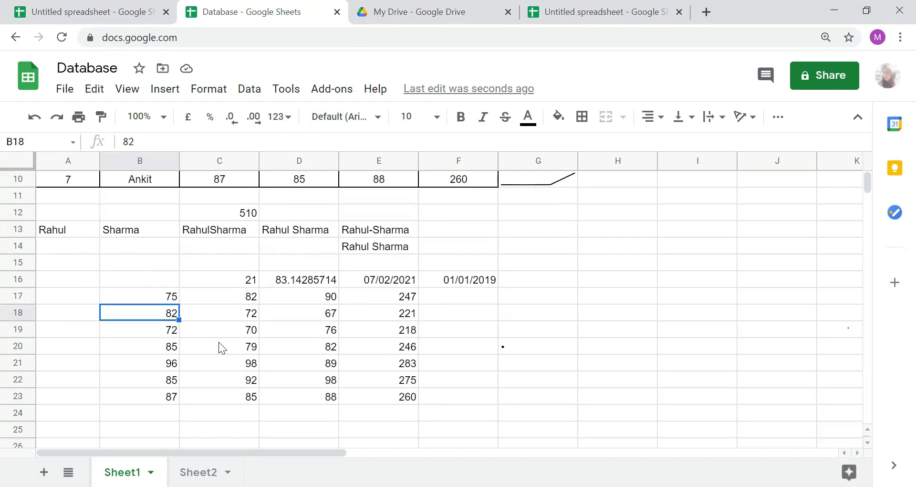
scroll(218, 343, up, 3)
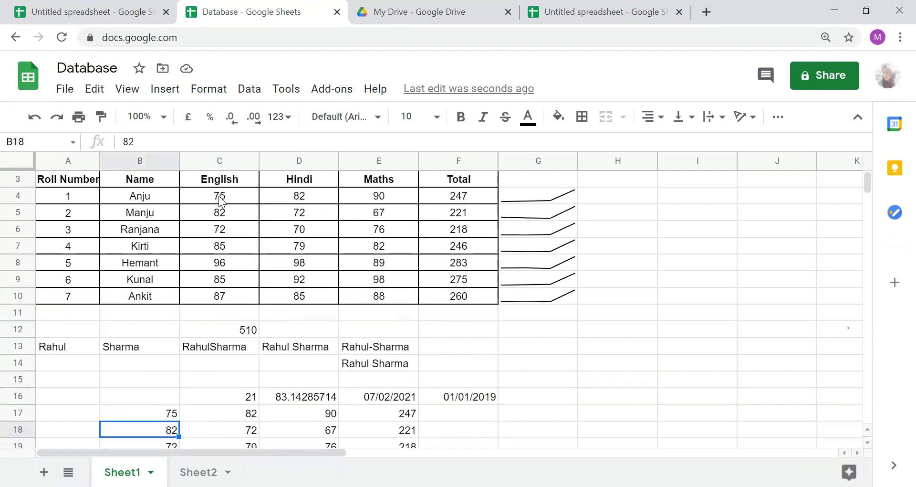
click(220, 196)
key(Down)
key(Down)
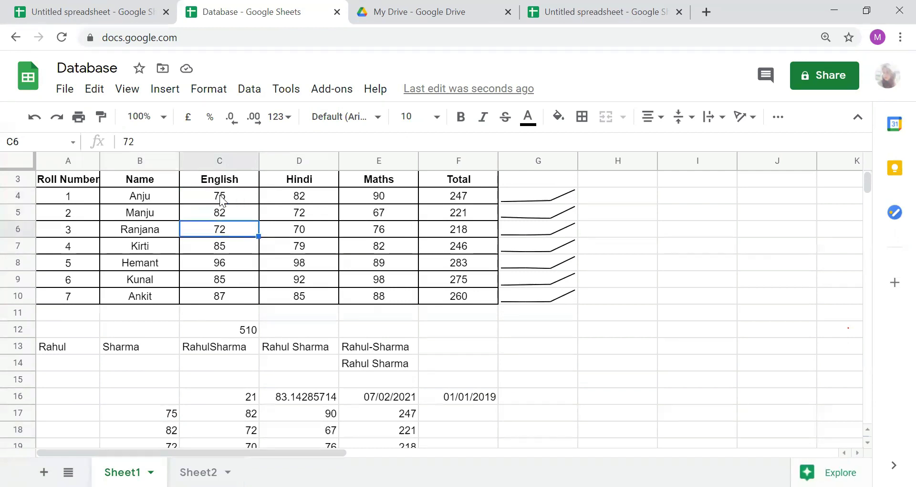
key(Down)
key(Down)
key(Up)
key(Up)
key(Down)
key(Down)
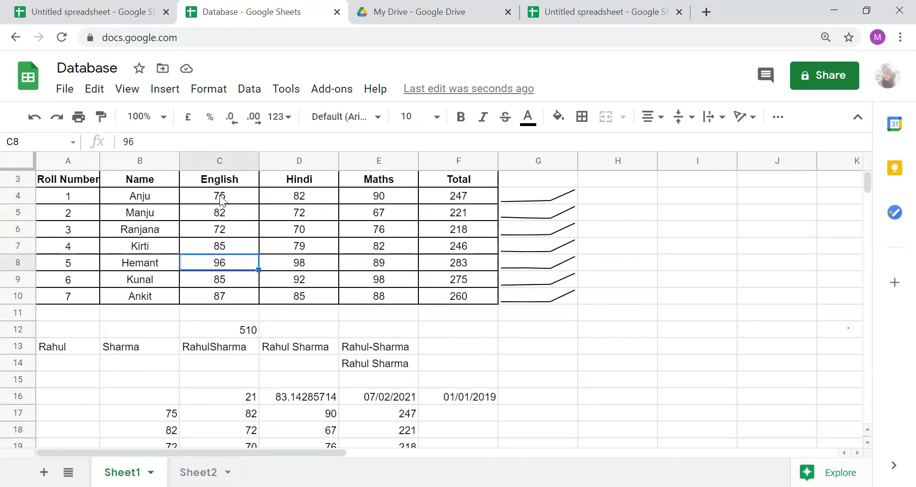
key(Down)
scroll(240, 260, down, 1)
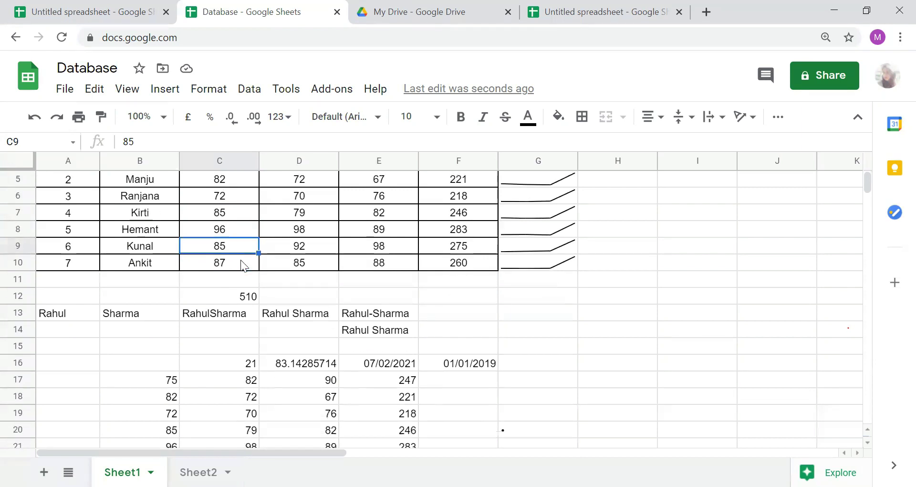
scroll(231, 300, up, 1)
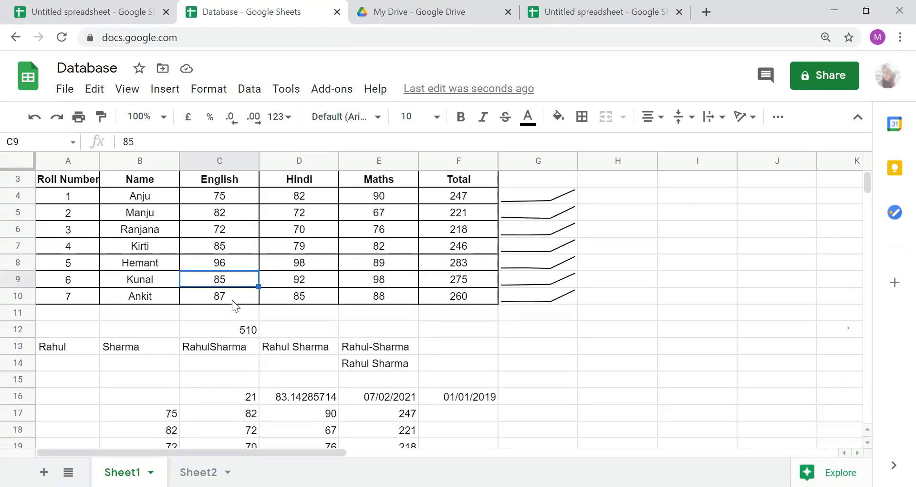
scroll(232, 300, down, 3)
click(172, 332)
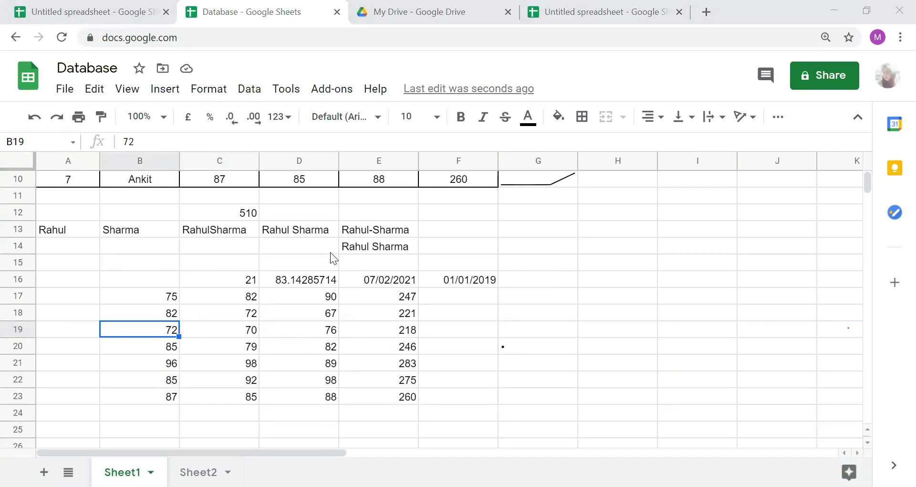
Clear the UNIQUE output from B17:E24.
click(172, 300)
text(=)
key(Escape)
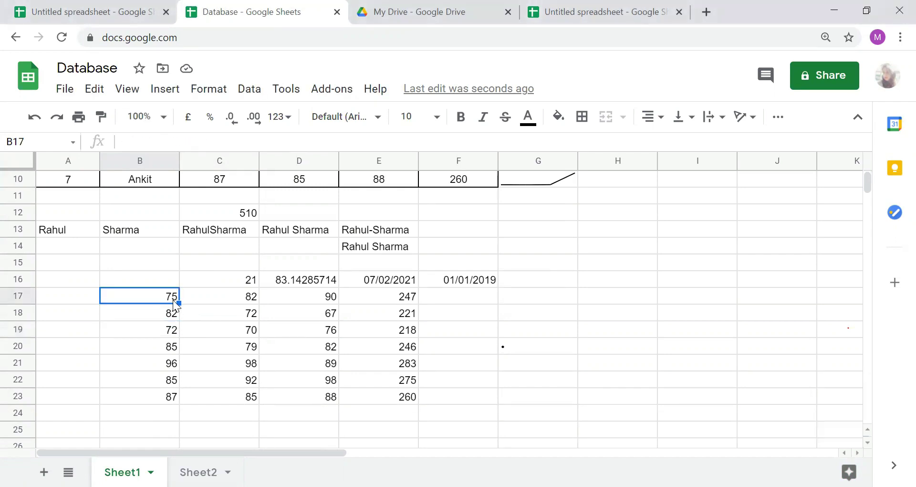
key(shift+Right)
key(shift+Right)
key(shift+Right)
key(shift+Down)
key(shift+Down)
key(shift+Down)
key(shift+Down)
key(shift+Down)
key(shift+Down)
key(shift+Down)
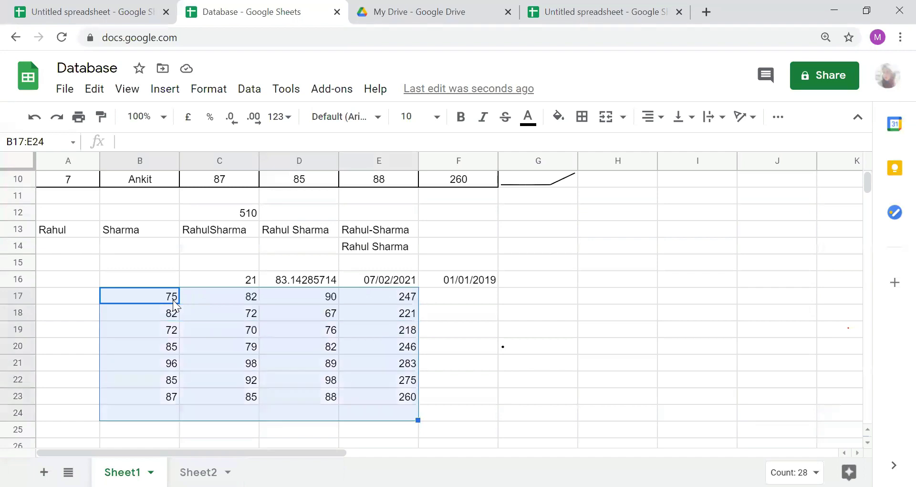
key(Delete)
right_click(169, 312)
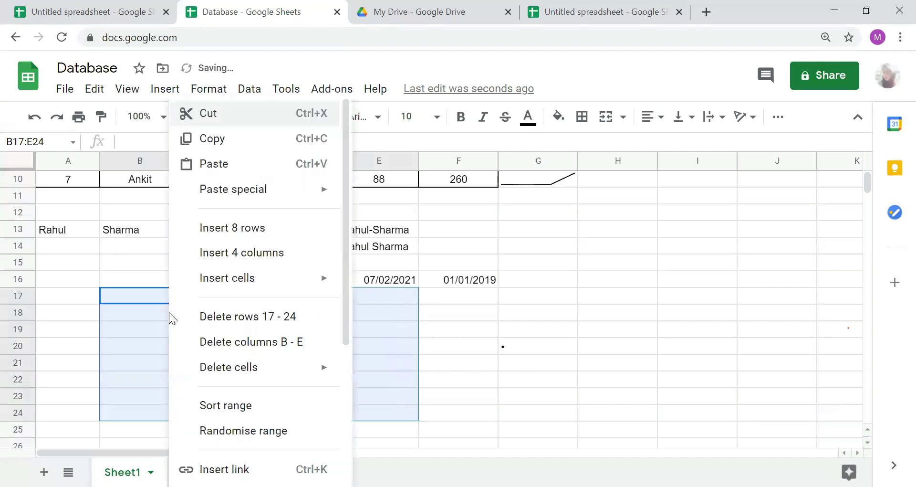
Try to list the unique rows of the student table A3:F10, header included, with UNIQUE in B18, and clear that cell.
click(117, 318)
text(=uni)
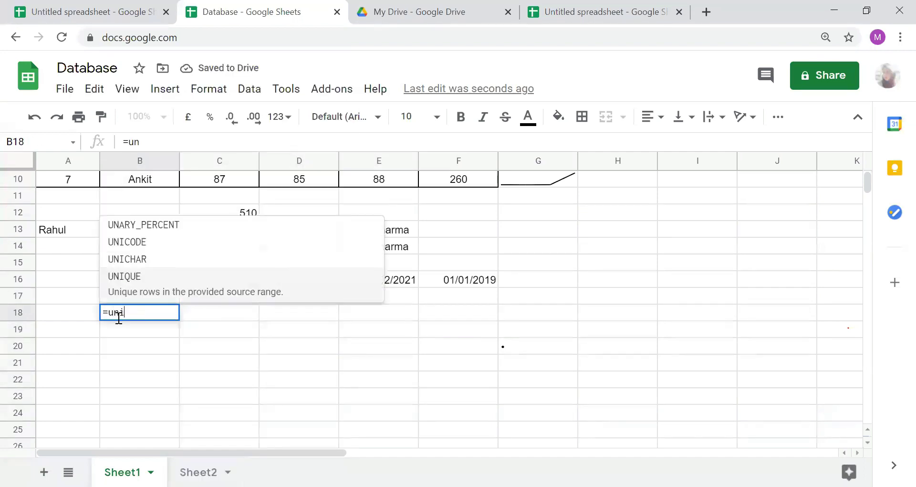
click(151, 285)
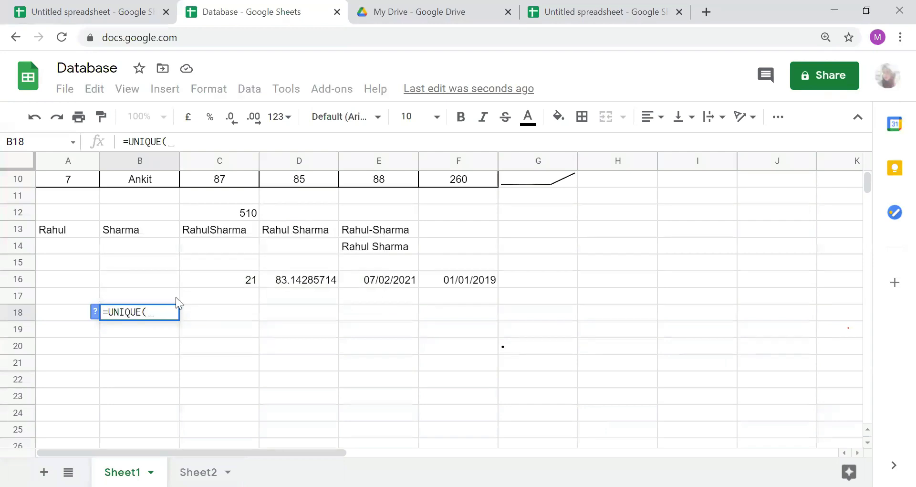
scroll(175, 297, down, 2)
scroll(175, 297, up, 4)
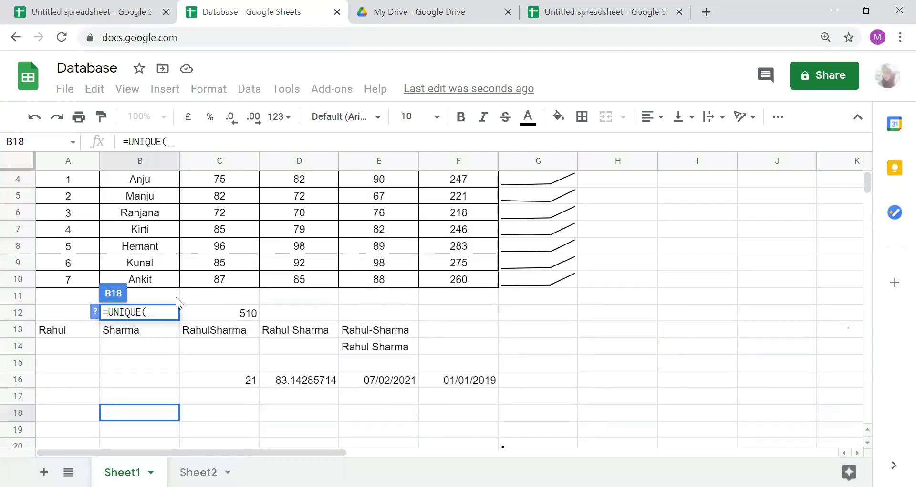
click(207, 213)
scroll(206, 213, up, 2)
click(69, 215)
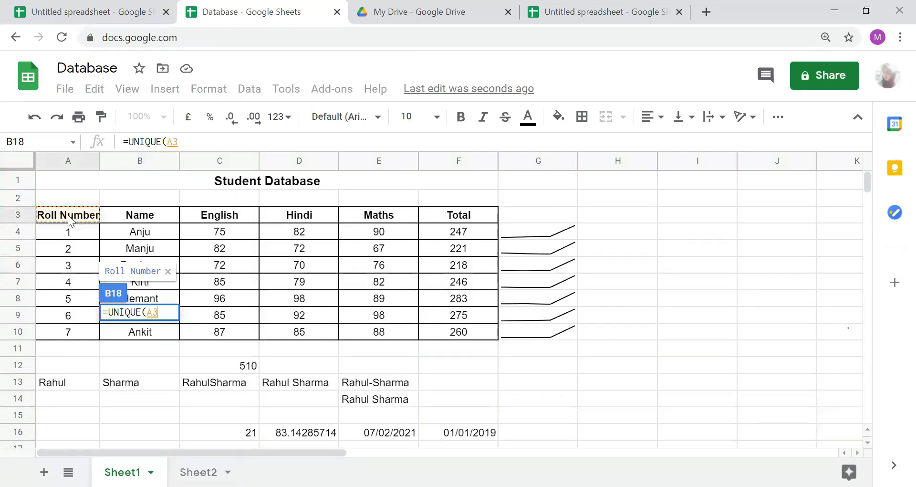
key(shift+Right)
key(shift+Right)
key(shift+Right)
key(shift+Right)
key(shift+Right)
key(shift+Down)
key(shift+Down)
key(shift+Down)
key(shift+Down)
key(shift+Down)
key(shift+Down)
key(shift+Down)
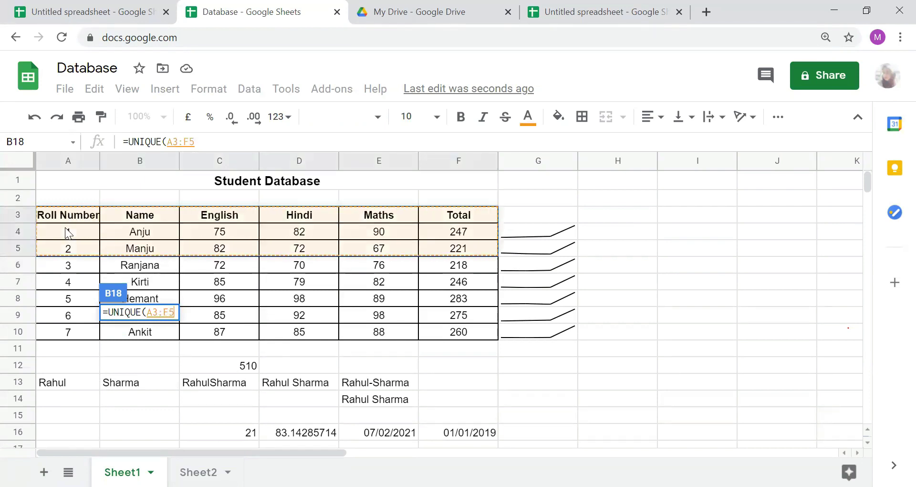
key(Return)
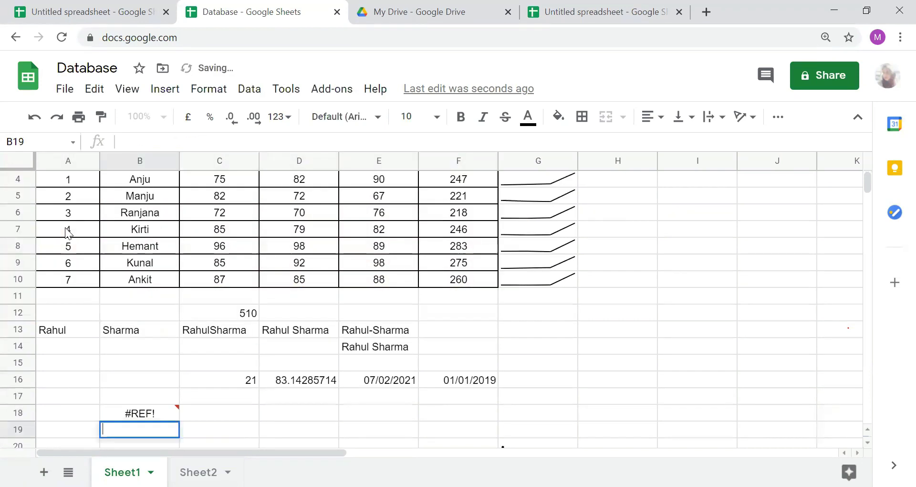
key(Down)
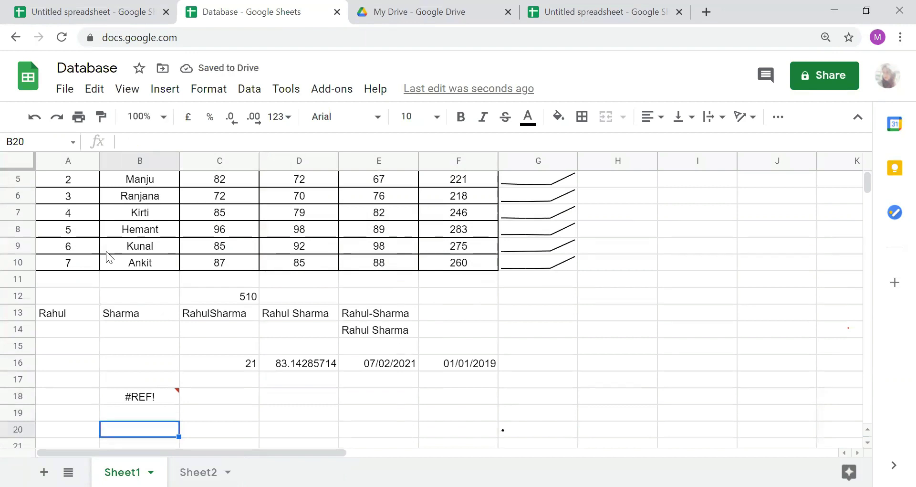
key(Up)
key(Up)
key(Delete)
List the unique English marks from C4:C10 with a UNIQUE formula in cell B18.
text(=uni)
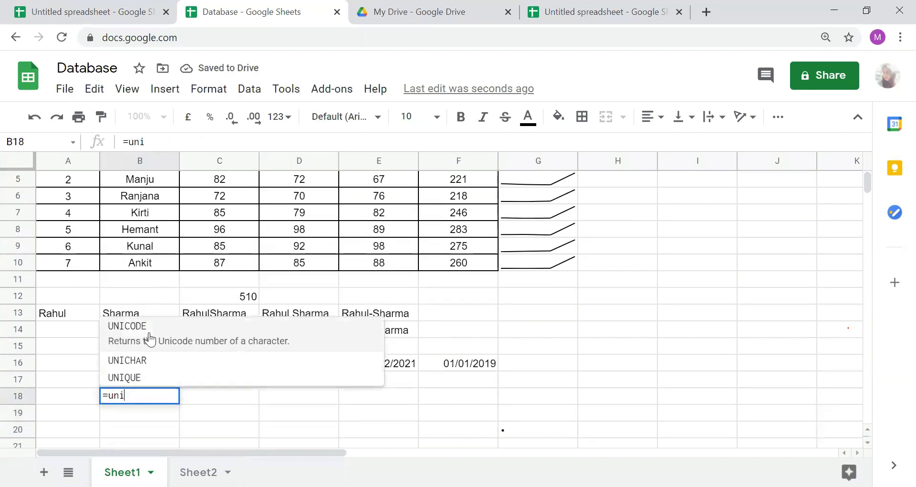
click(166, 375)
scroll(200, 300, down, 2)
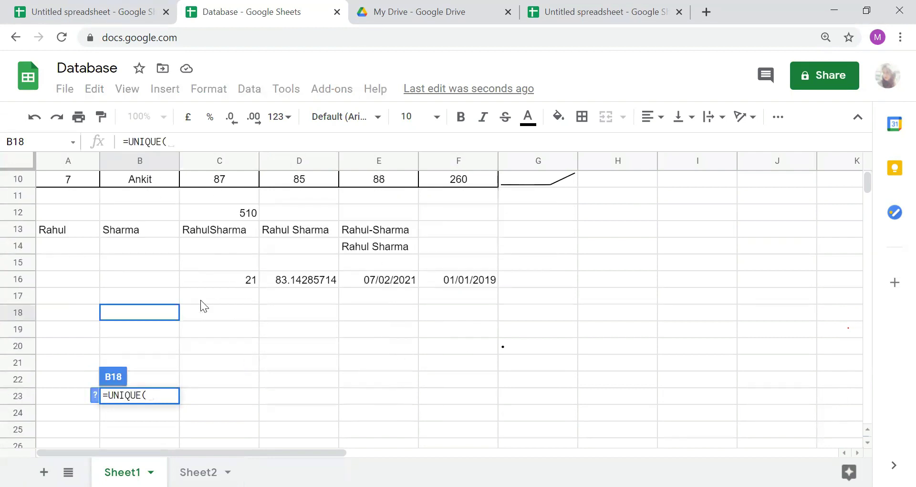
click(200, 300)
scroll(200, 299, up, 3)
click(227, 212)
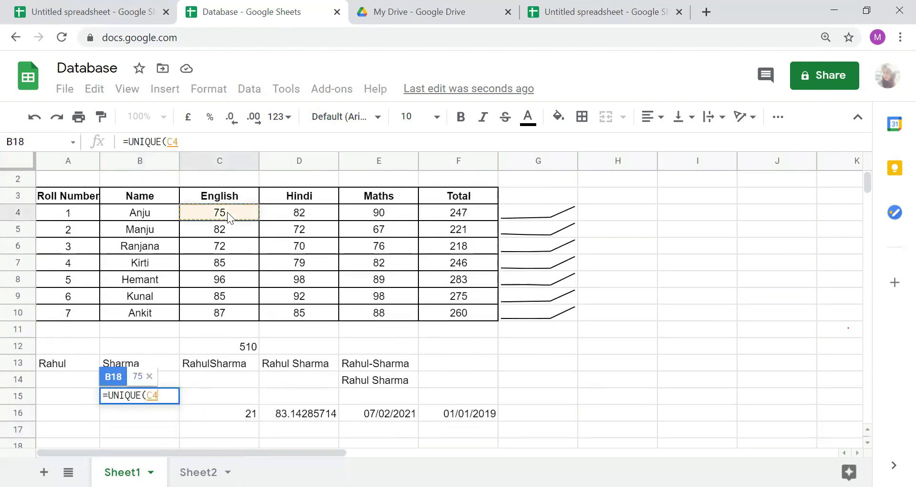
key(shift+Down)
key(shift+Down)
key(shift+Down)
key(shift+Down)
key(shift+Down)
key(shift+Down)
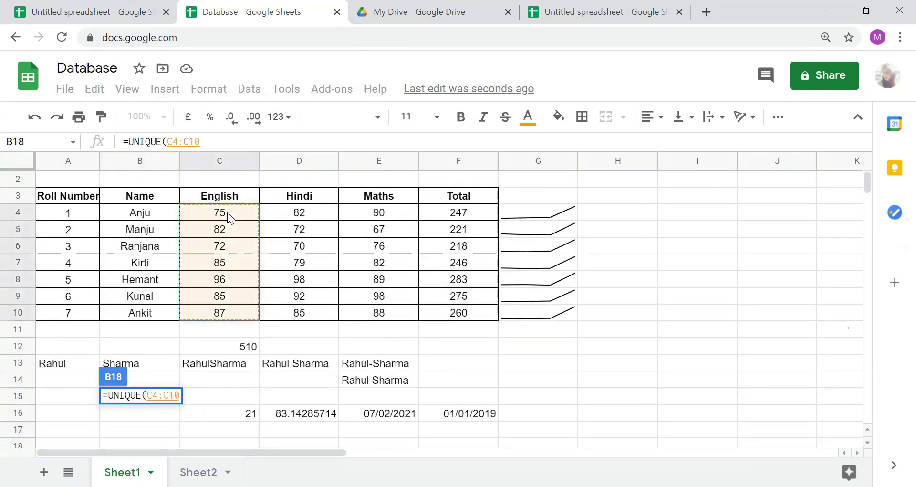
key(Return)
Review the unique English marks in B18:B23 against the student table's English column.
scroll(231, 215, up, 2)
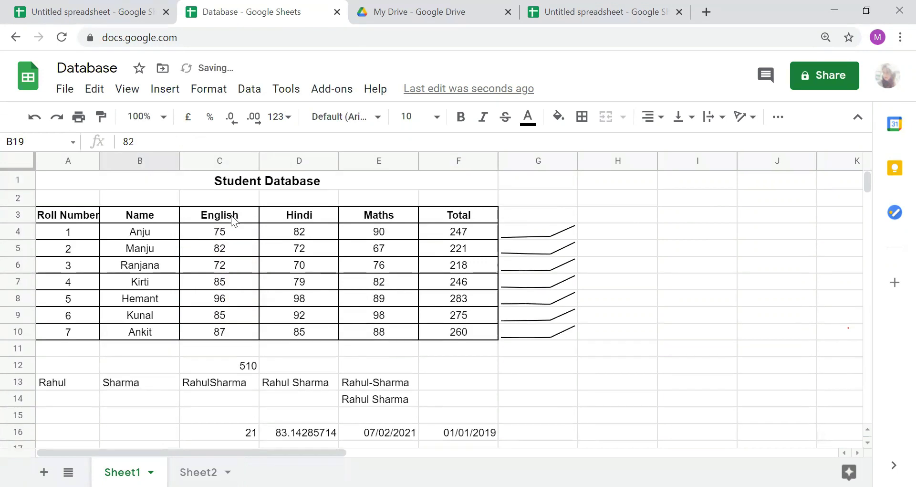
scroll(231, 215, down, 3)
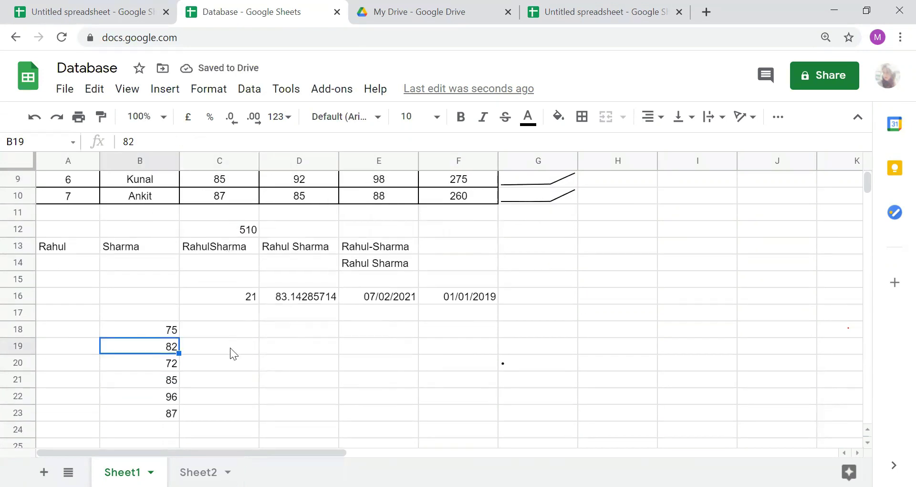
scroll(255, 342, down, 2)
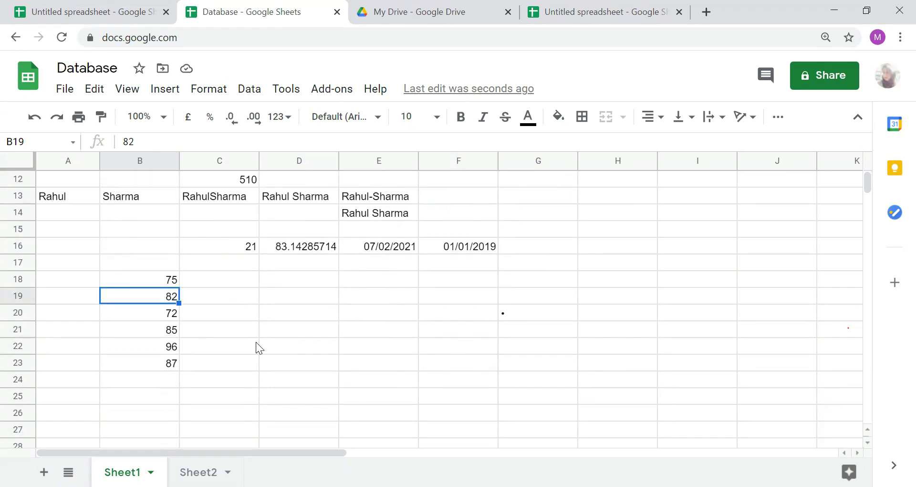
scroll(255, 342, up, 2)
scroll(256, 341, up, 1)
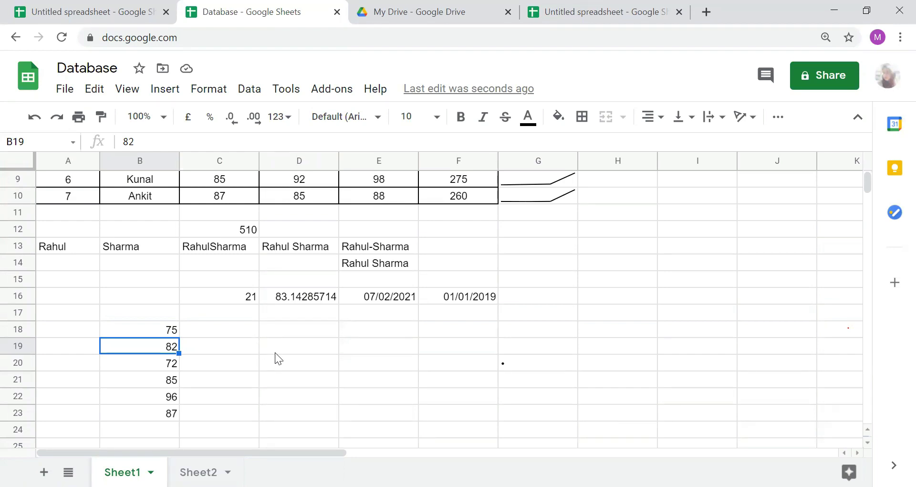
scroll(274, 353, down, 1)
scroll(275, 352, up, 1)
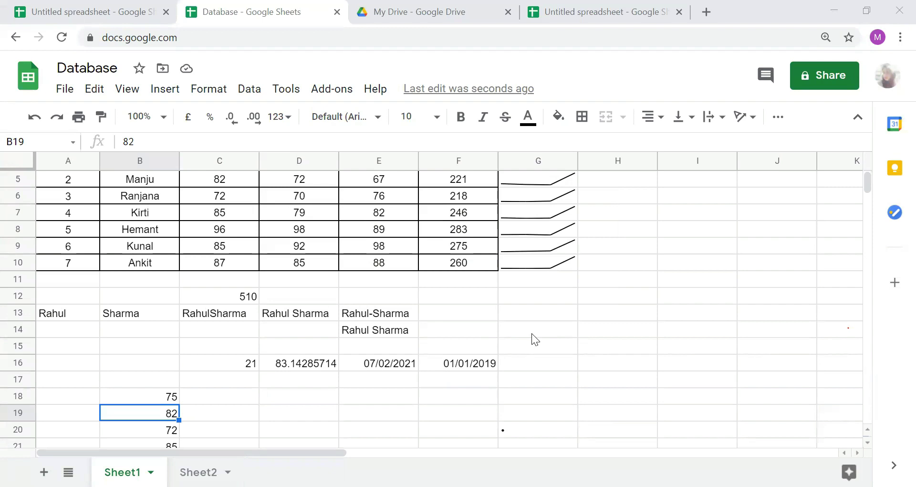
Select the English marks in C4:C10 and compare them with the individual entries of the unique list below the table.
scroll(372, 260, down, 1)
scroll(372, 260, up, 2)
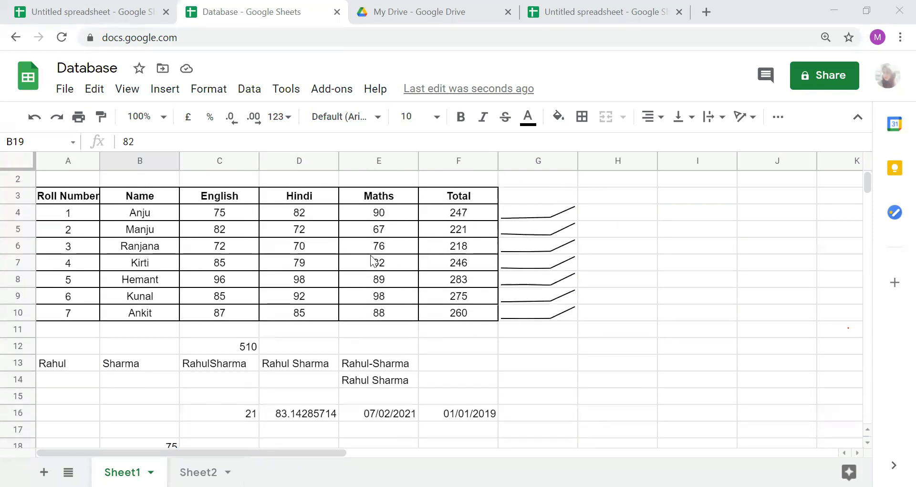
click(228, 211)
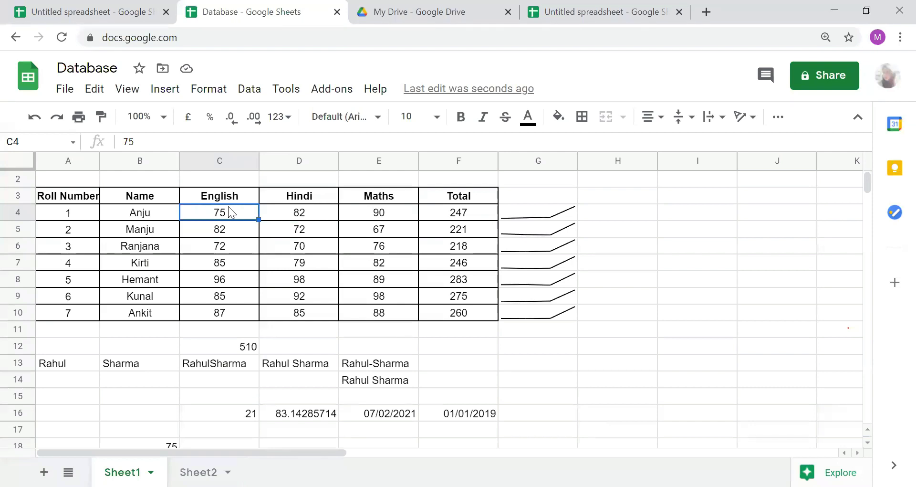
key(shift+Down)
key(shift+Down)
key(shift+Down)
key(shift+Down)
key(shift+Down)
key(shift+Down)
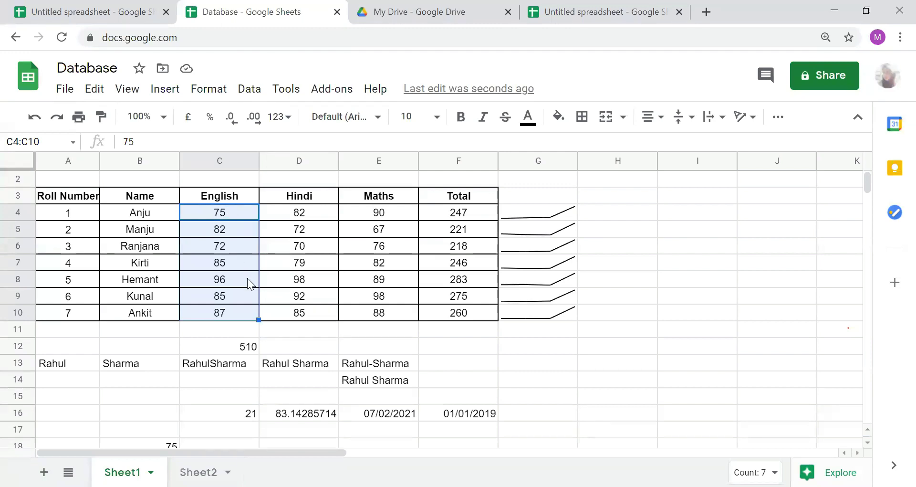
scroll(229, 291, down, 5)
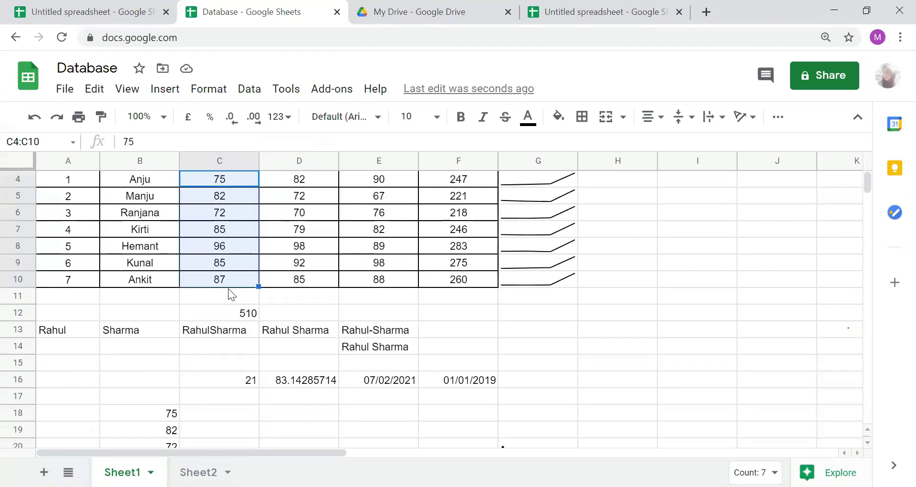
click(172, 349)
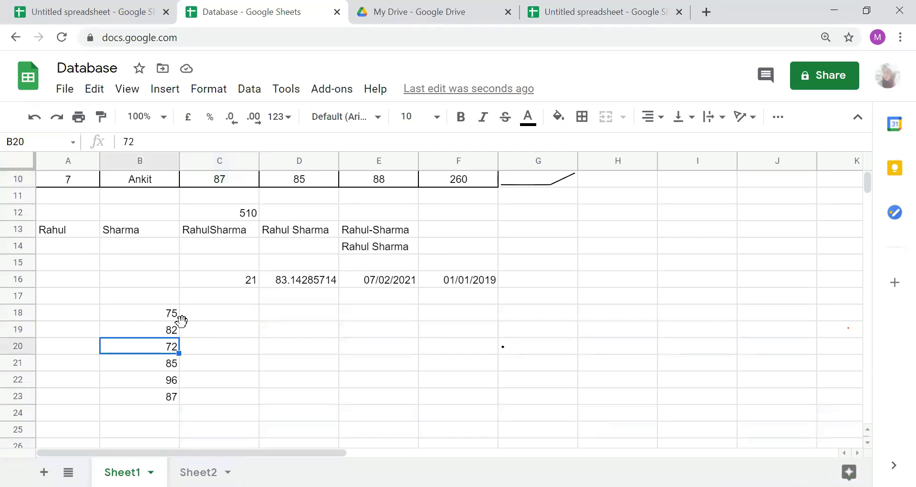
click(177, 328)
click(172, 363)
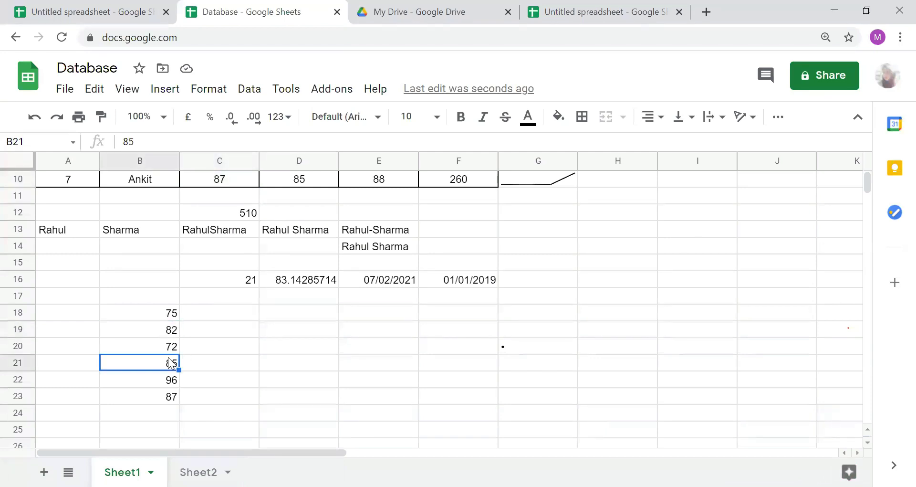
Go through the English marks from C4 to C9 for repeated values and check them against the unique list.
scroll(245, 341, up, 5)
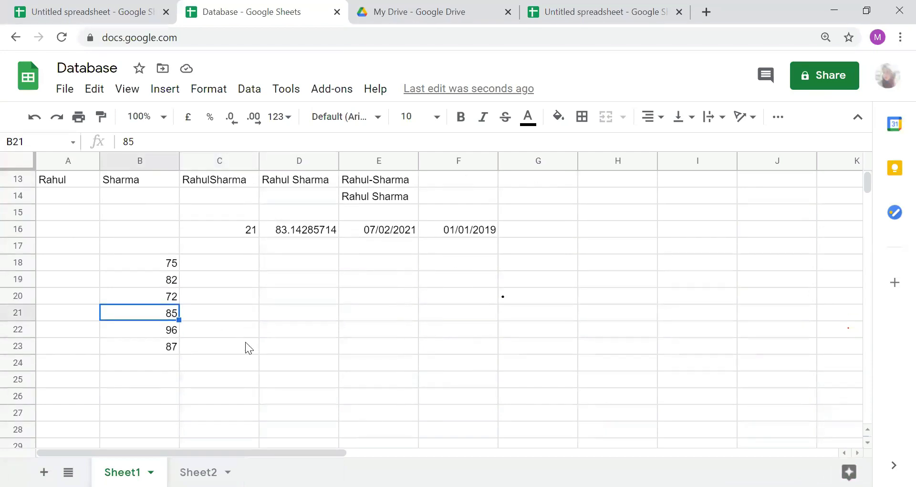
scroll(247, 349, up, 1)
click(246, 258)
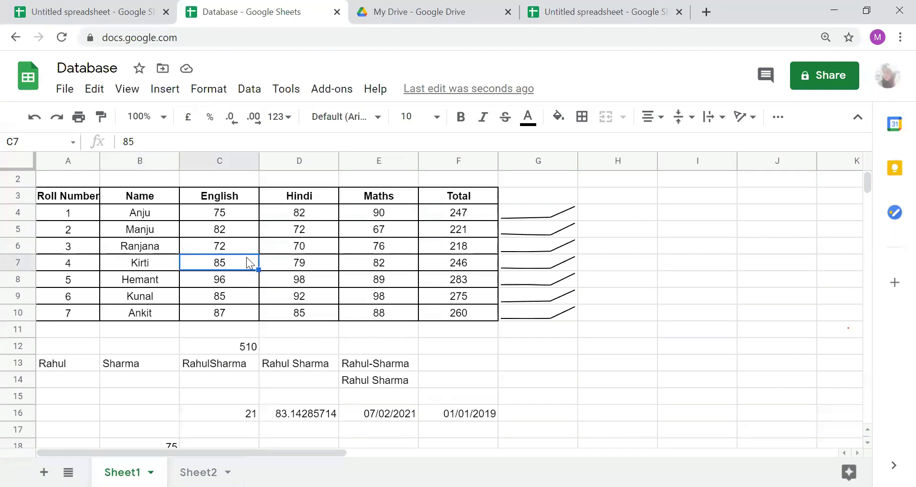
key(Up)
key(Up)
key(Up)
key(Down)
key(Down)
key(Down)
key(Down)
key(Down)
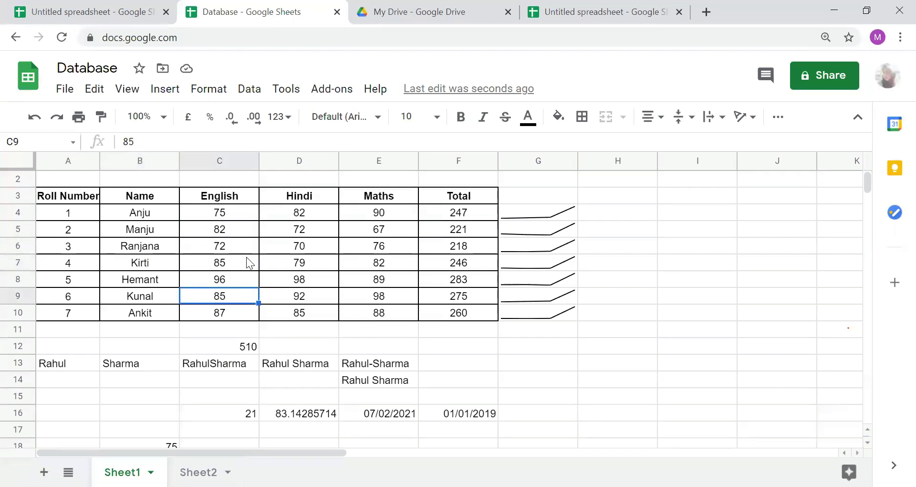
scroll(253, 332, down, 5)
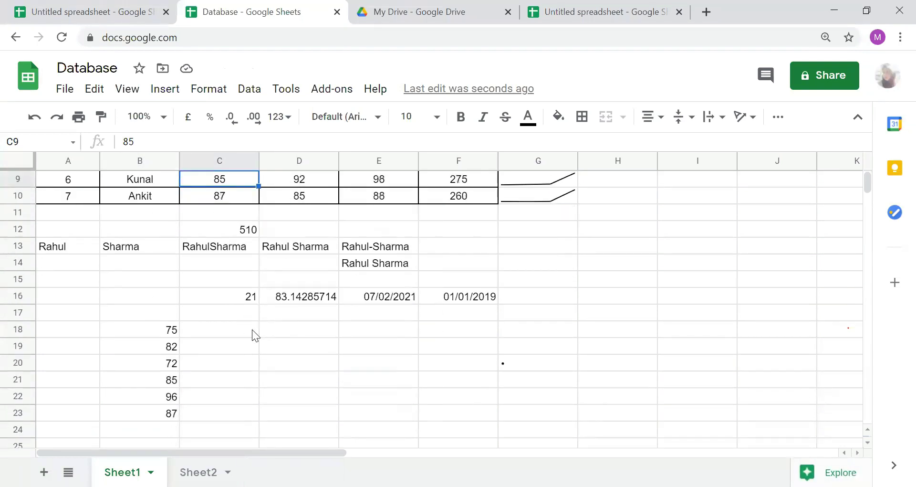
List the unique Hindi marks from D4:D10 with a UNIQUE formula in cell C18.
scroll(253, 332, up, 6)
click(302, 231)
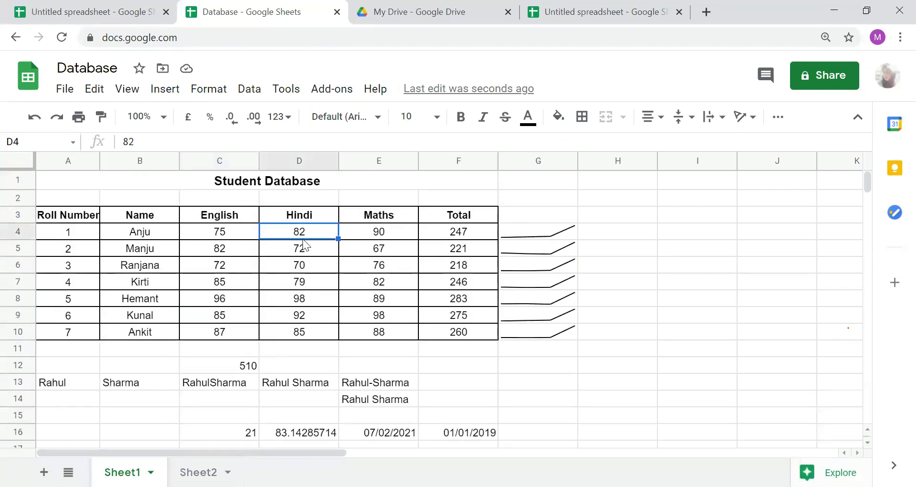
scroll(303, 241, down, 2)
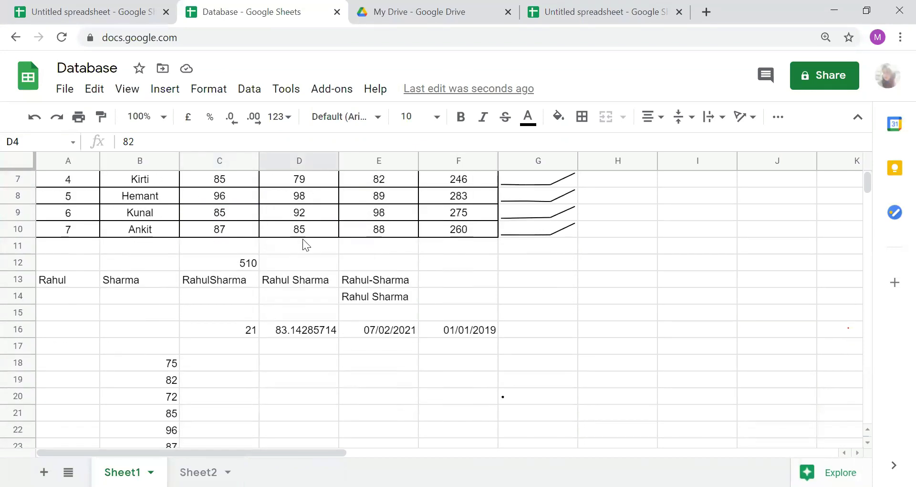
click(245, 377)
key(Up)
text(=uni)
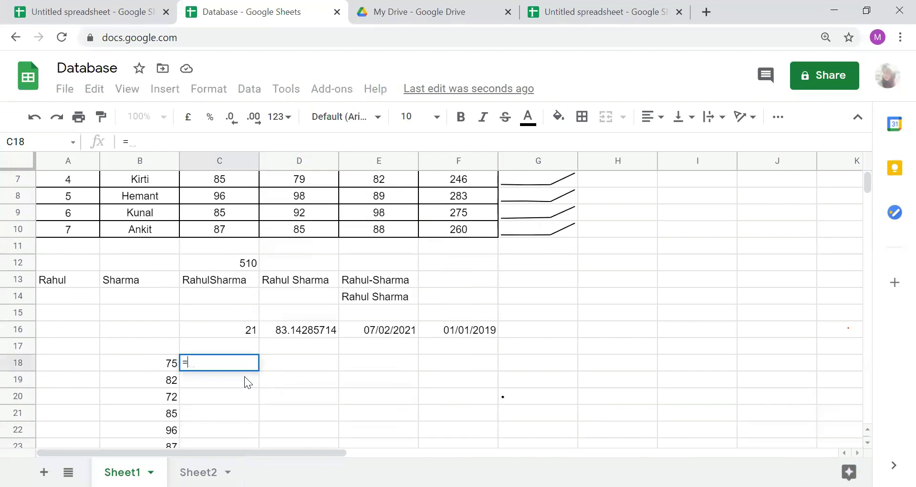
click(268, 330)
scroll(268, 334, down, 2)
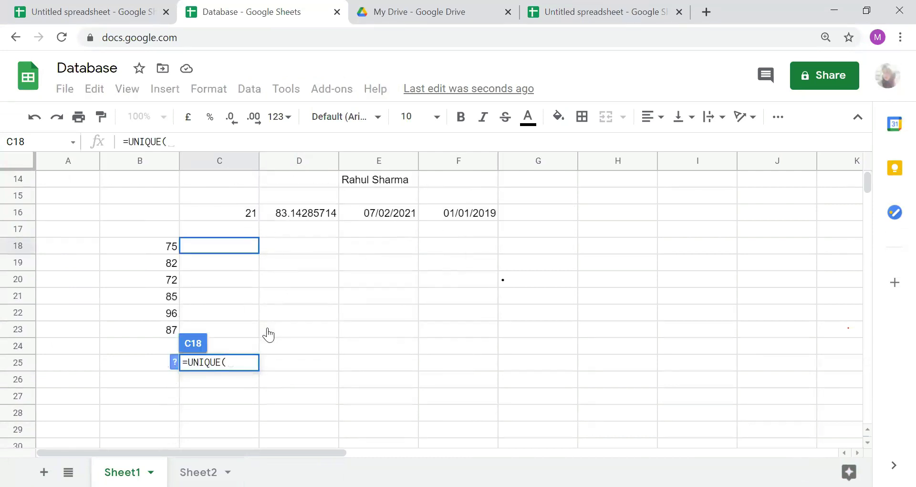
scroll(271, 368, up, 4)
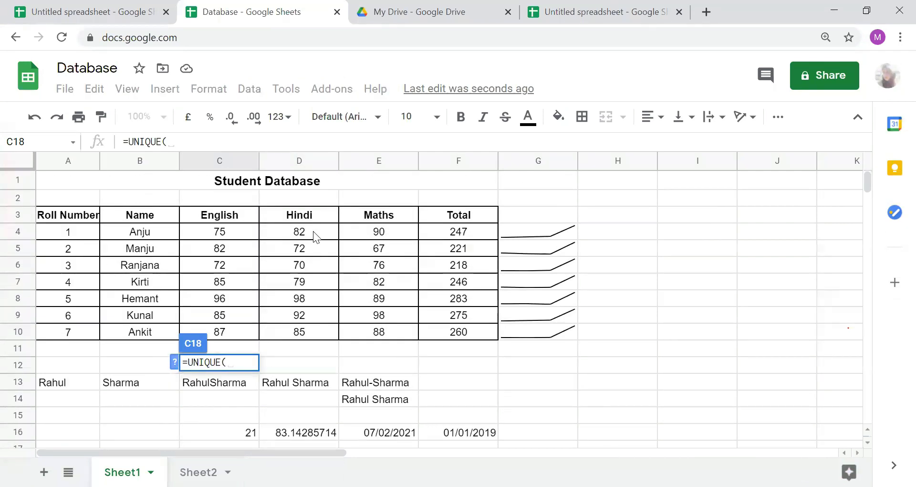
click(313, 231)
key(shift+Down)
key(shift+Down)
key(shift+Down)
key(shift+Down)
key(shift+Down)
key(shift+Down)
key(shift+Down)
key(shift+Down)
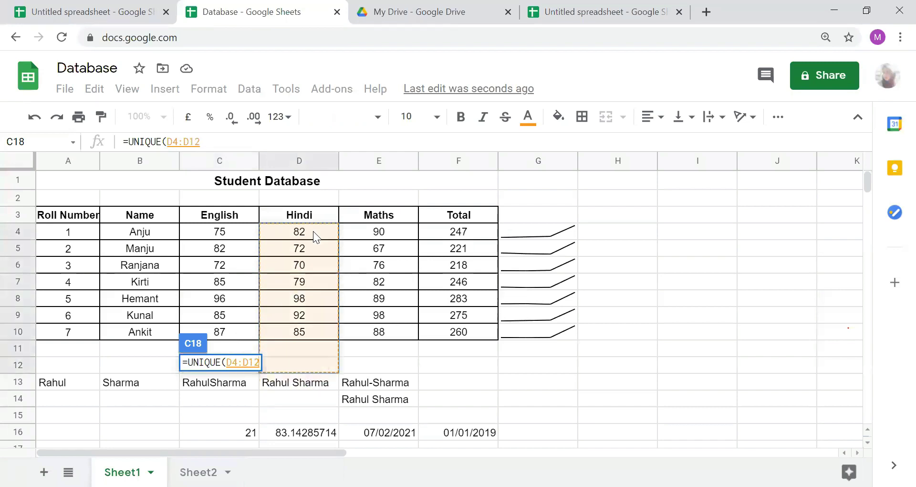
key(shift+Up)
key(shift+Up)
text())
key(Return)
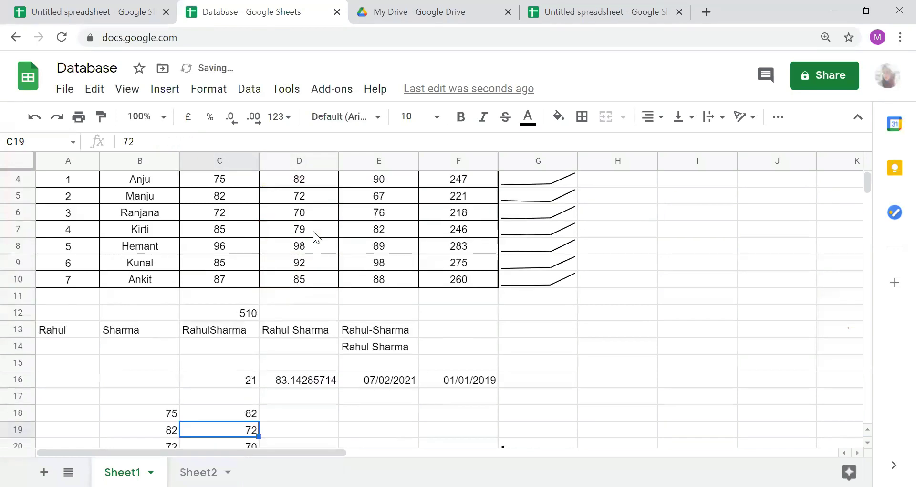
Compare the unique Hindi marks starting at C18 with the Hindi column of the student table, and inspect the formula in C18.
scroll(313, 233, up, 1)
scroll(313, 233, up, 1)
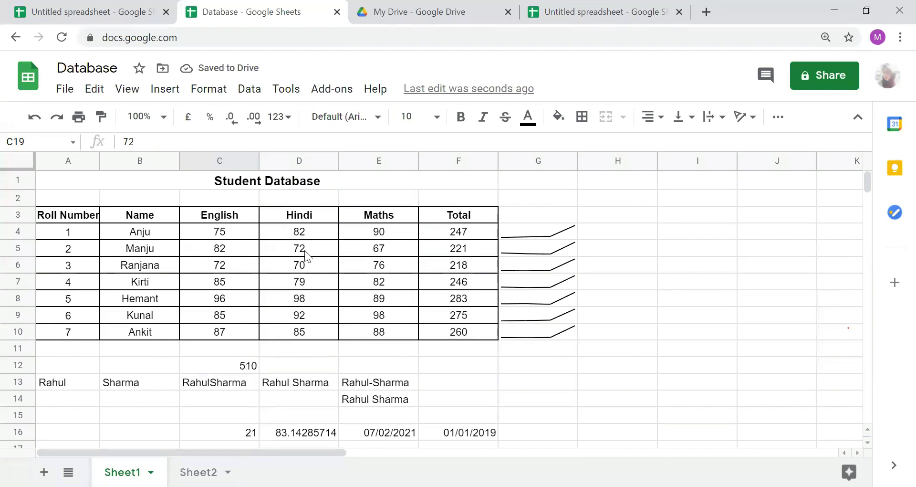
scroll(307, 260, down, 3)
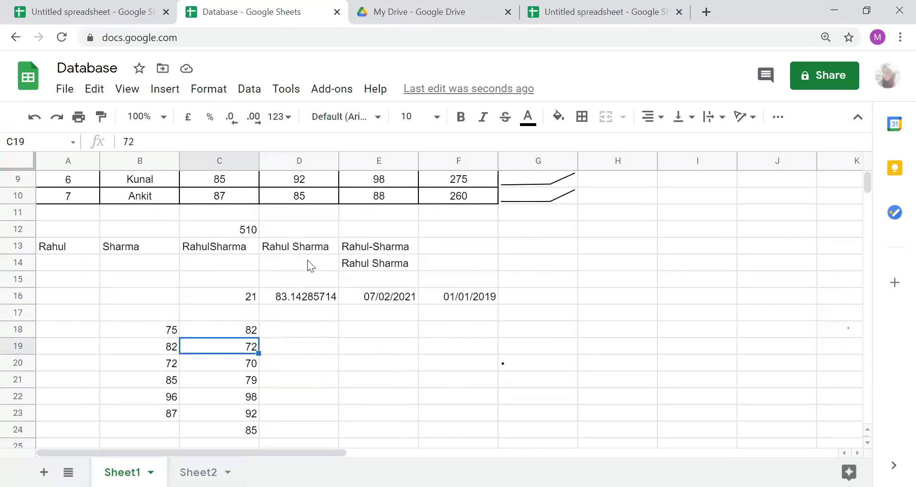
scroll(310, 346, up, 3)
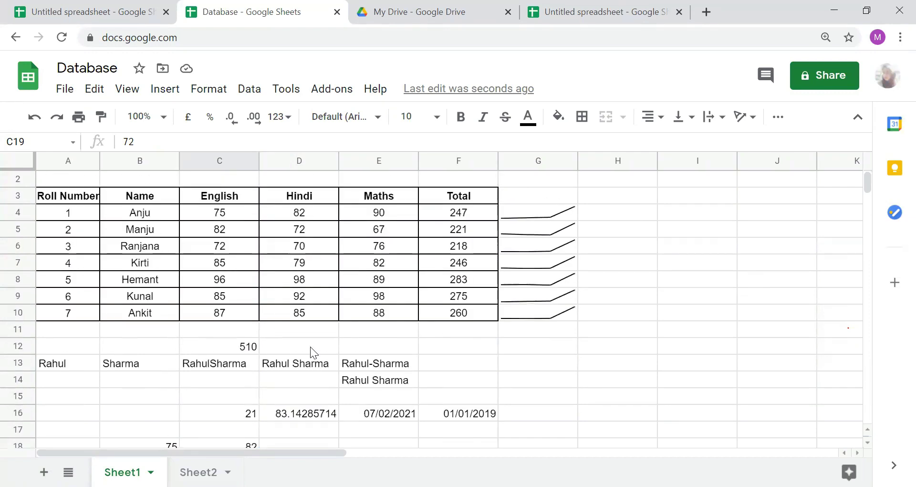
click(308, 215)
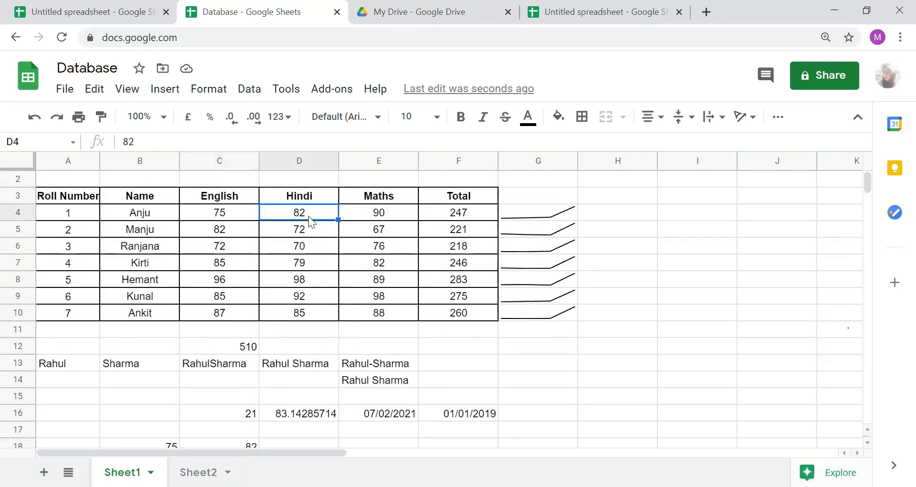
scroll(308, 216, up, 1)
scroll(308, 216, down, 3)
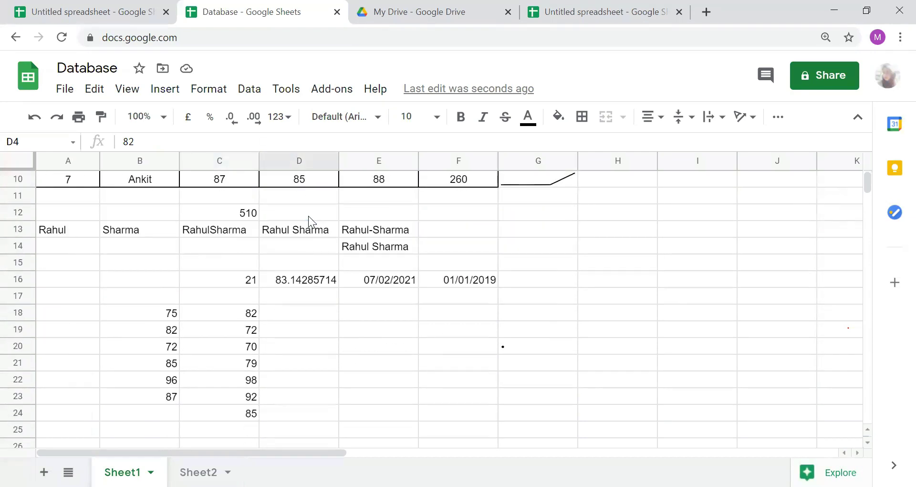
click(229, 320)
scroll(229, 322, down, 2)
scroll(229, 322, up, 4)
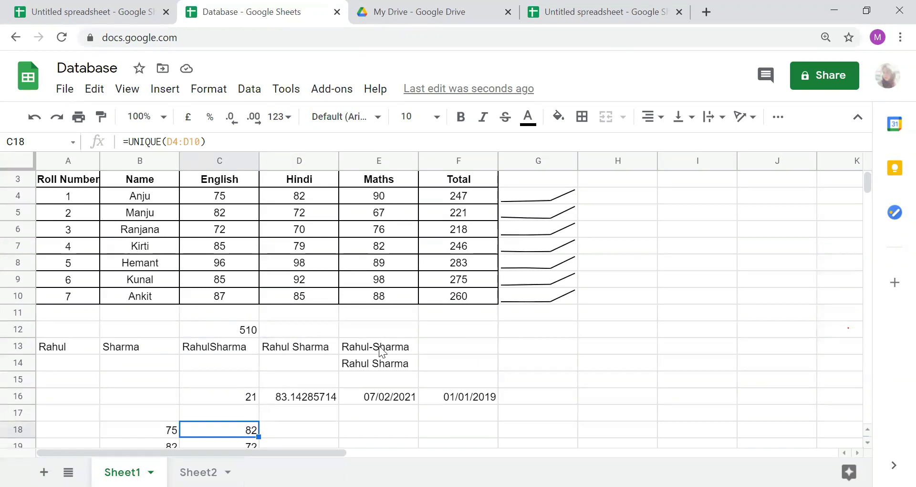
Enter the words Computer, Mouse and Keyboard in cells H4 to H6.
click(606, 210)
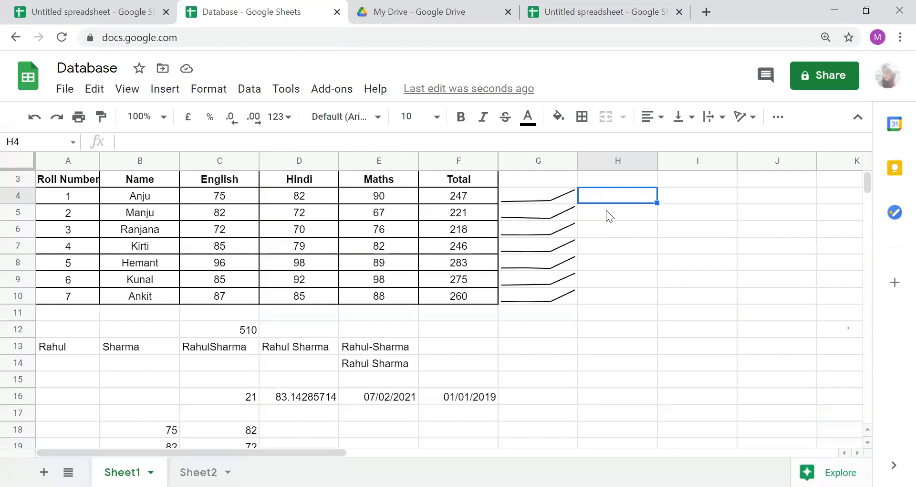
key(Up)
key(Down)
text(Com)
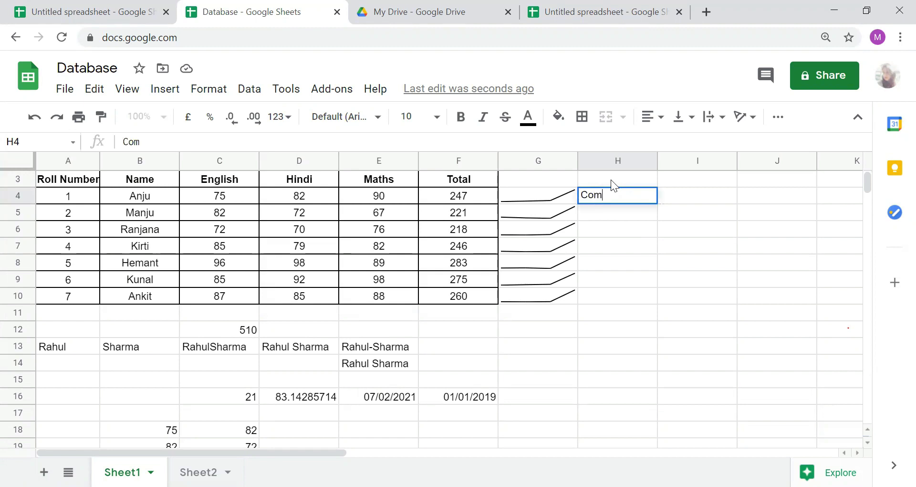
text(puter)
key(Return)
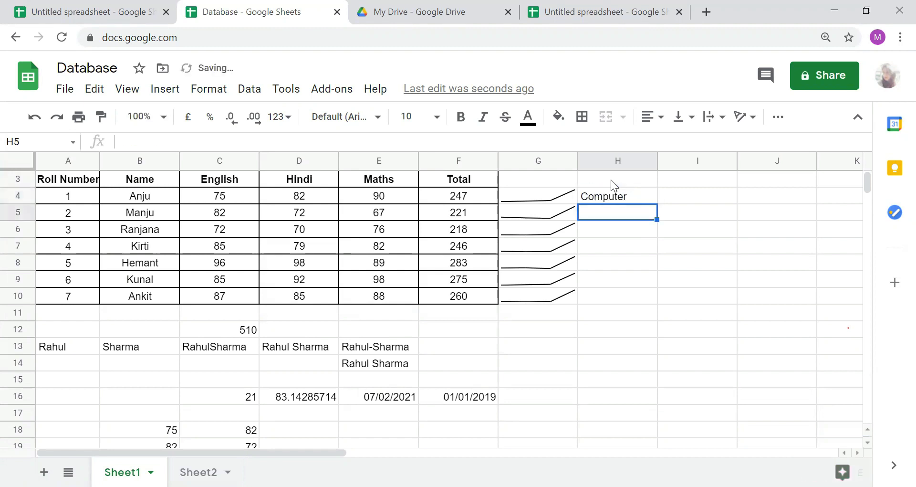
text(Mouse)
key(Return)
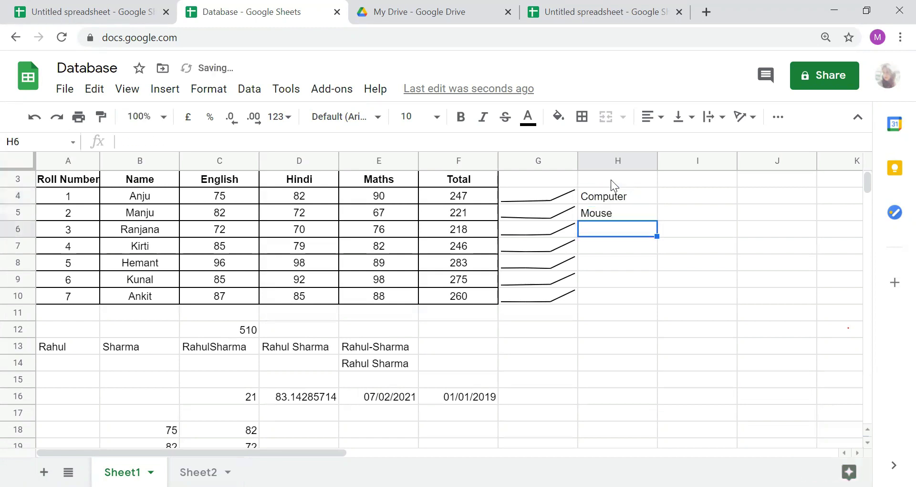
text(Ke)
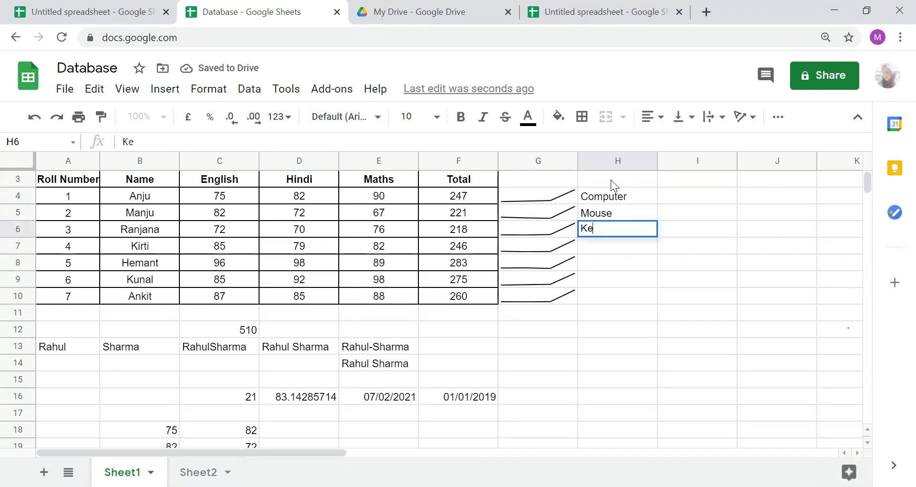
text(yboard)
key(Return)
Translate the word in H4 from English to Spanish in cell I4 with a GOOGLETRANSLATE formula using "EN" and "ES".
key(Up)
key(Up)
key(Up)
key(Right)
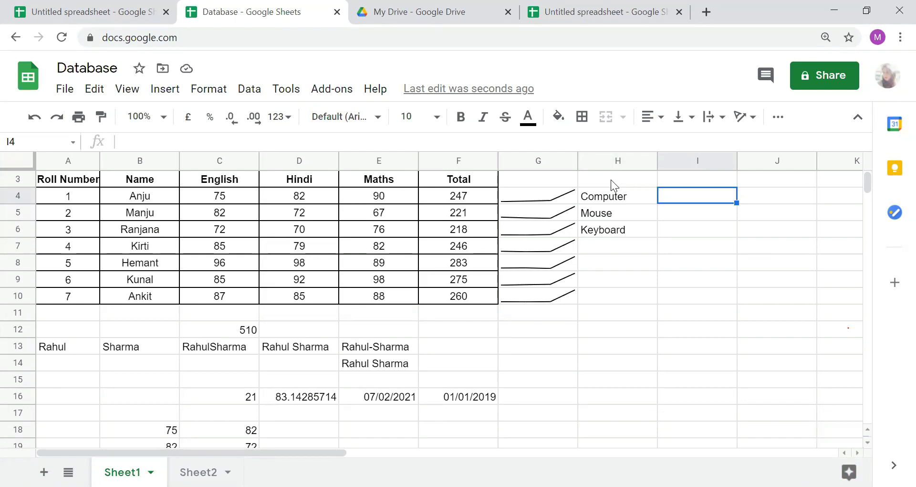
text(=go)
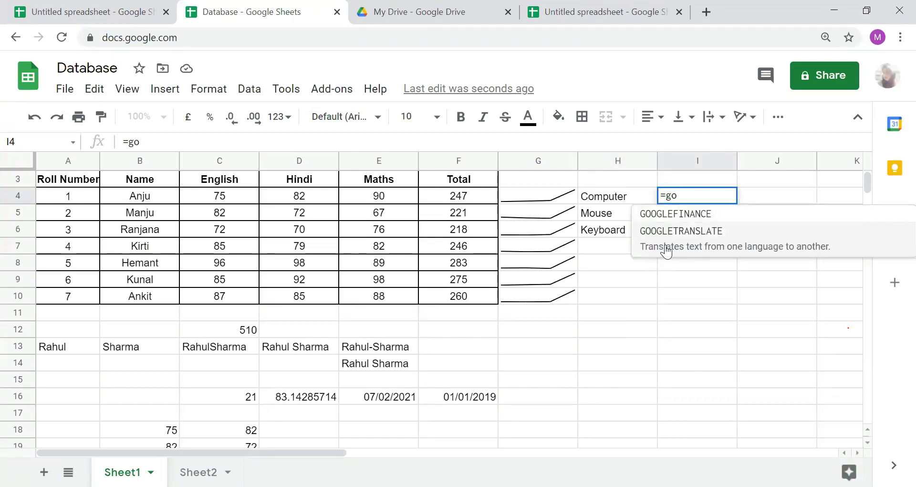
click(640, 251)
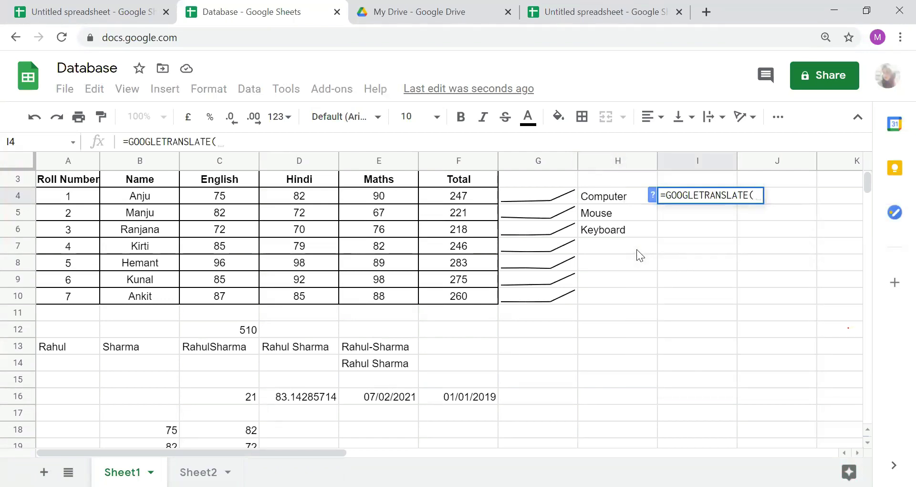
click(621, 199)
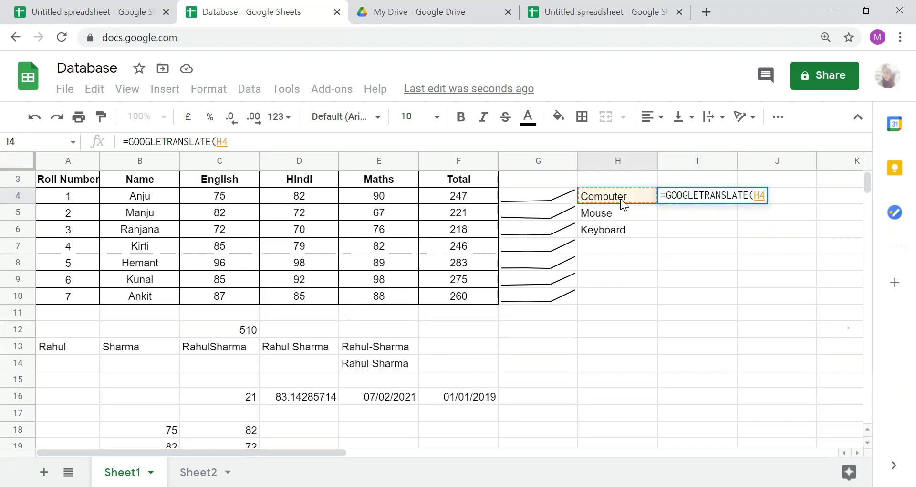
text(,)
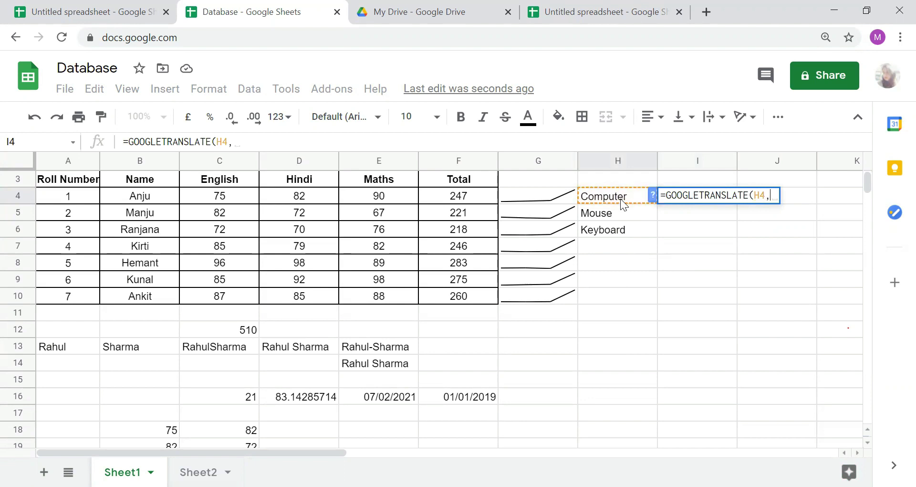
text( ")
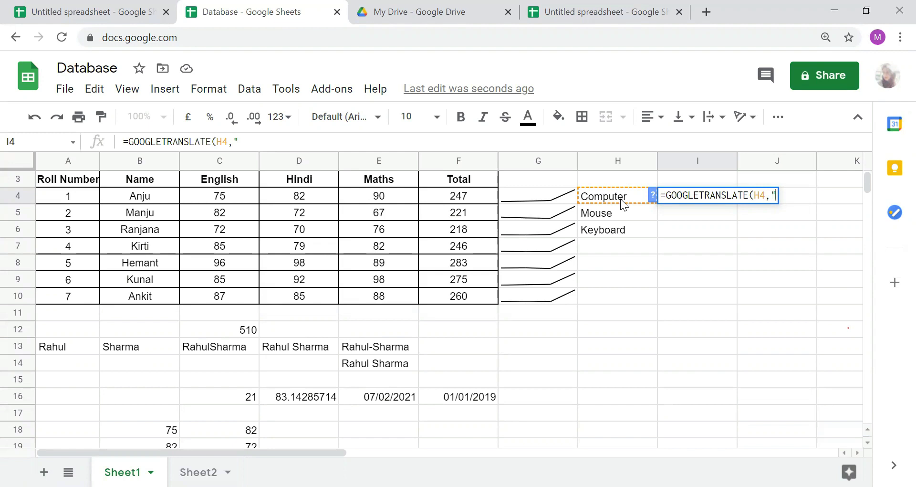
text(EN")
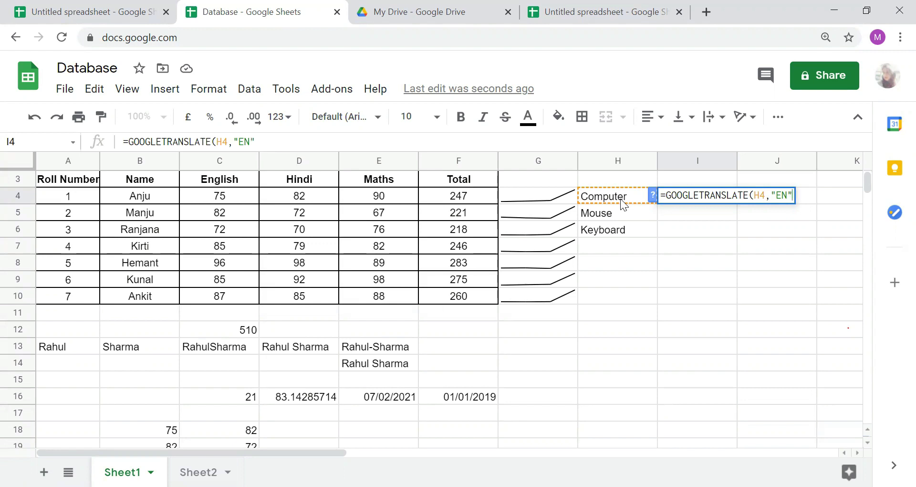
text(,)
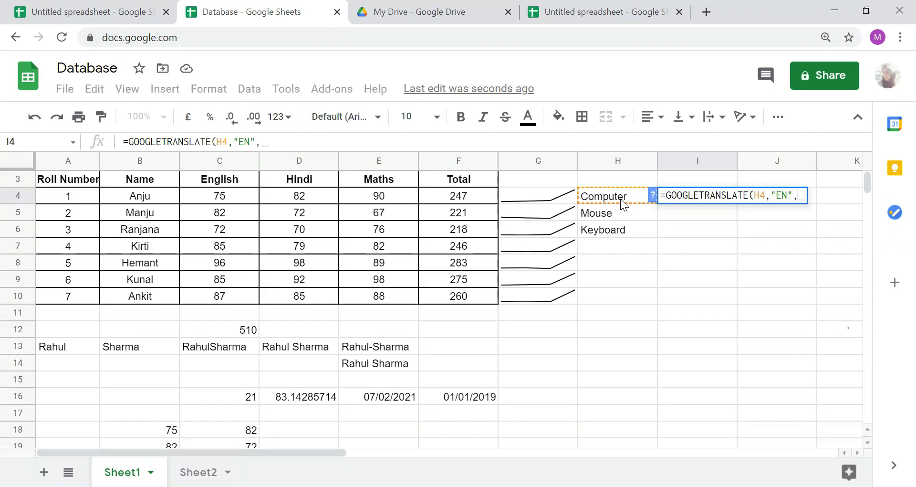
text(")
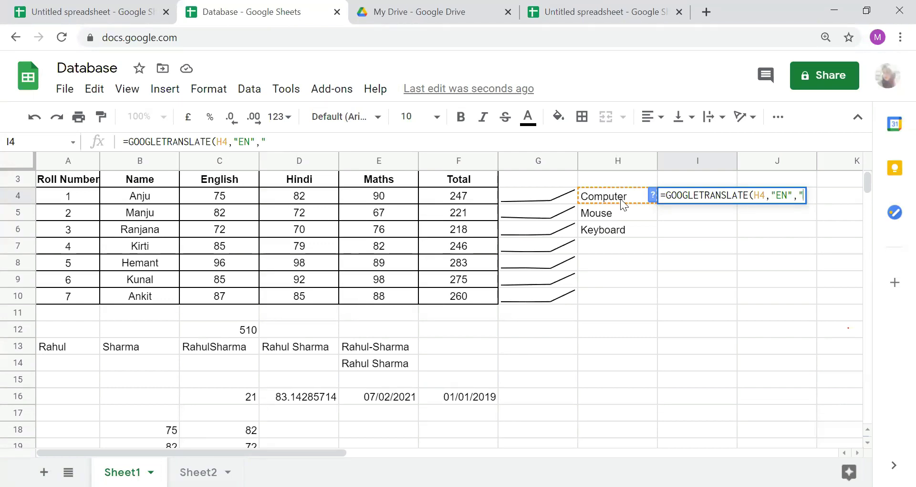
text(E)
text(S)
text("))
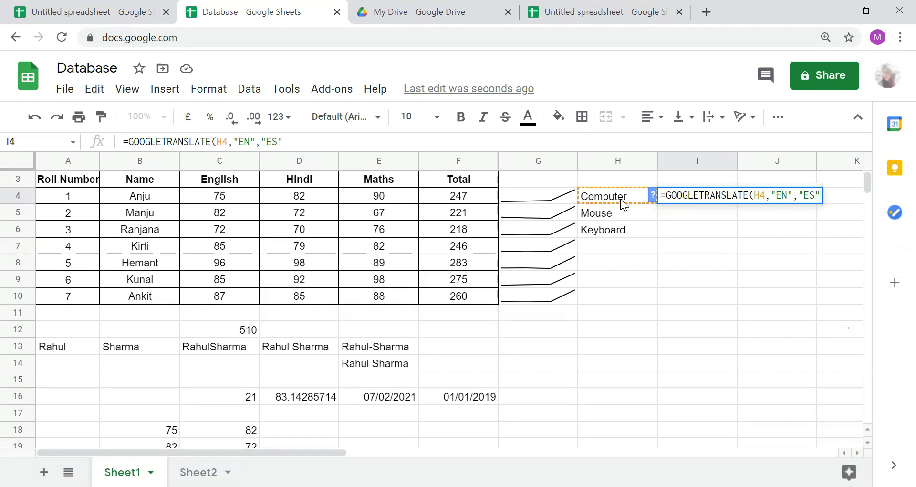
key(Return)
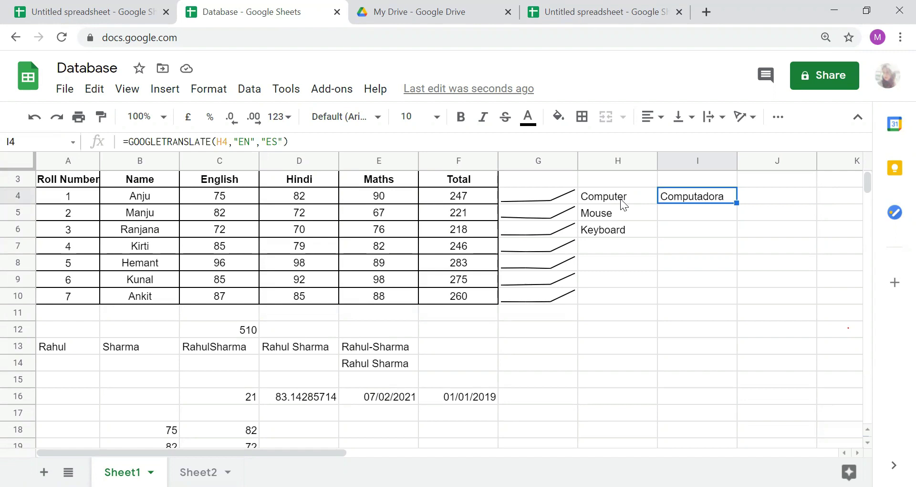
Copy the GOOGLETRANSLATE formula from I4 down through I6 to translate the other words.
key(ctrl+c)
key(shift+Down)
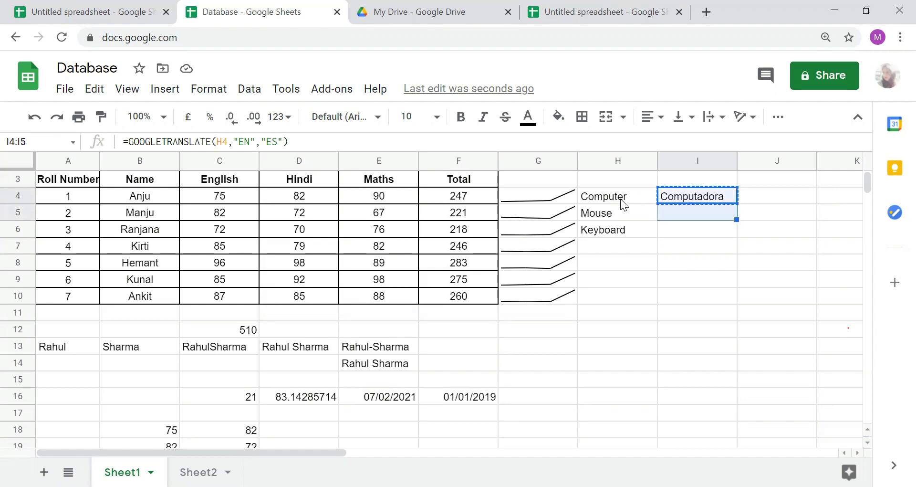
key(shift+Up)
key(shift+Down)
key(shift+Down)
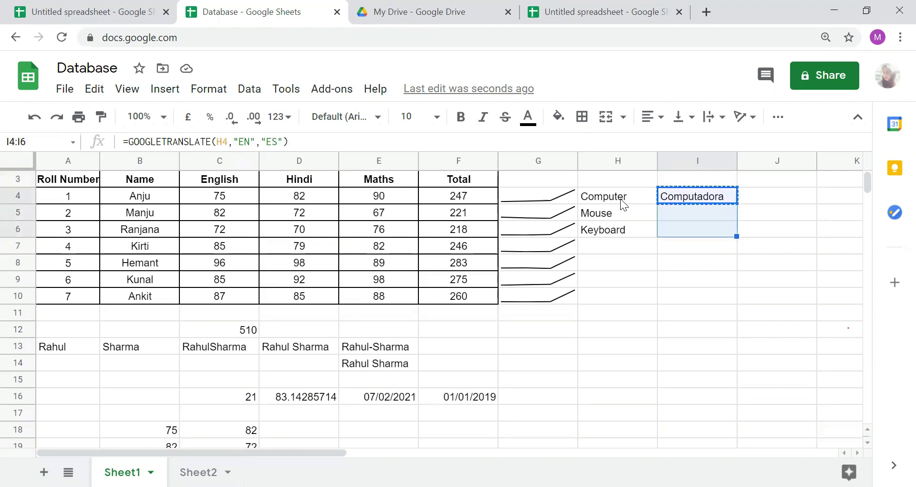
key(ctrl+v)
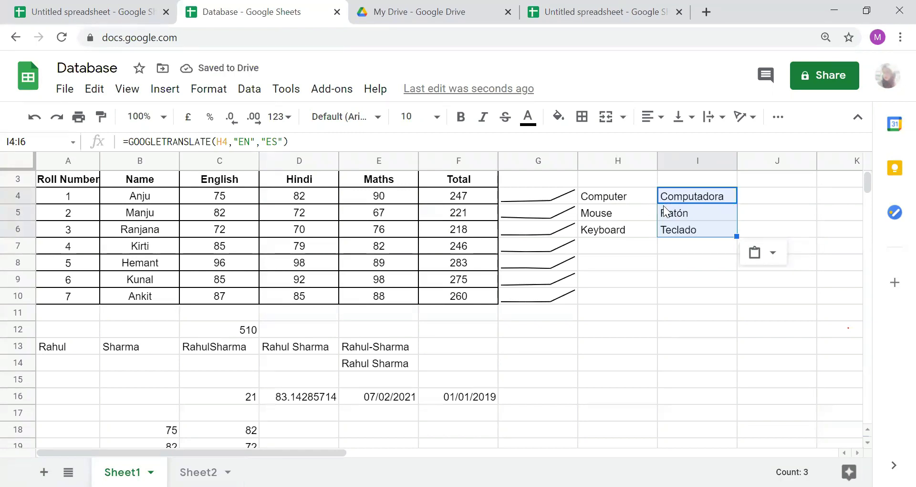
Inspect the copied translation formulas in I5 and I6 and compare them with the source word in H6.
click(686, 230)
key(Up)
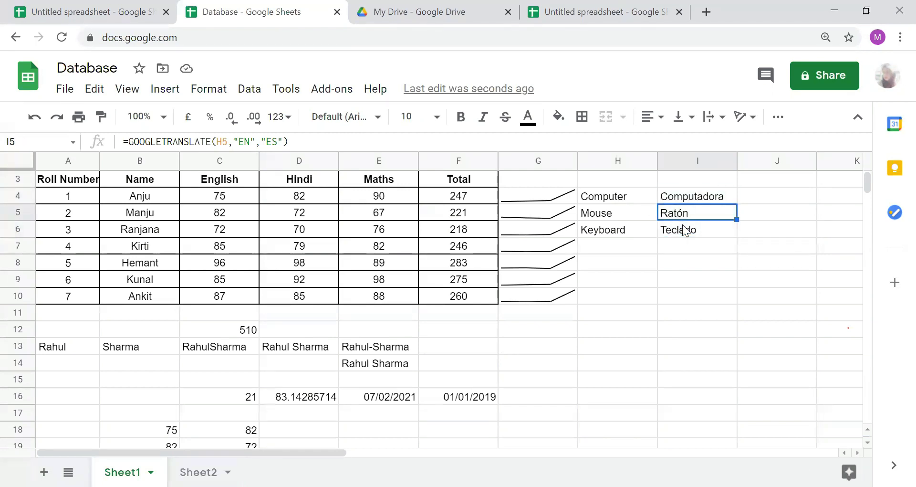
key(Down)
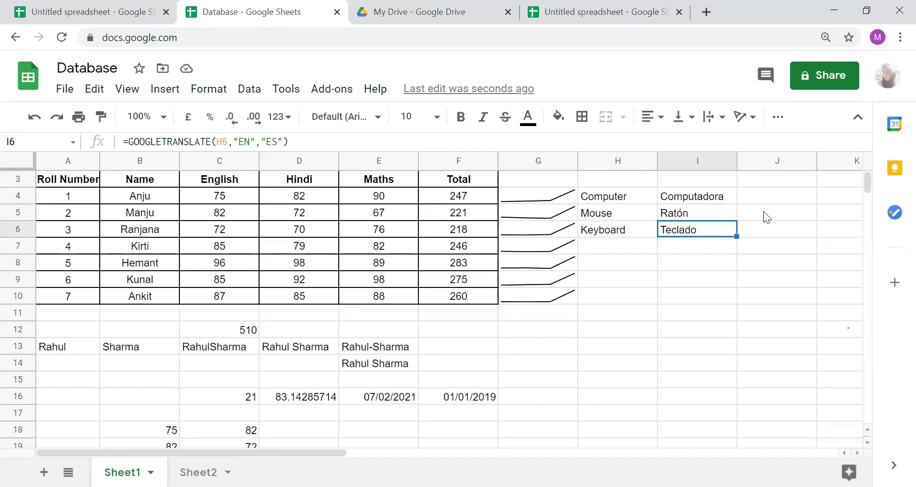
click(663, 243)
key(Up)
key(Left)
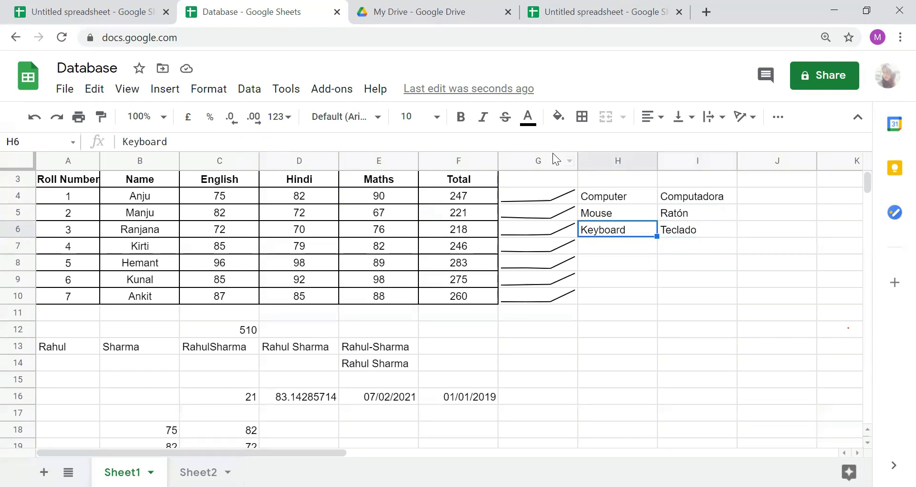
Replace the source word in cell H6 with Education.
click(623, 250)
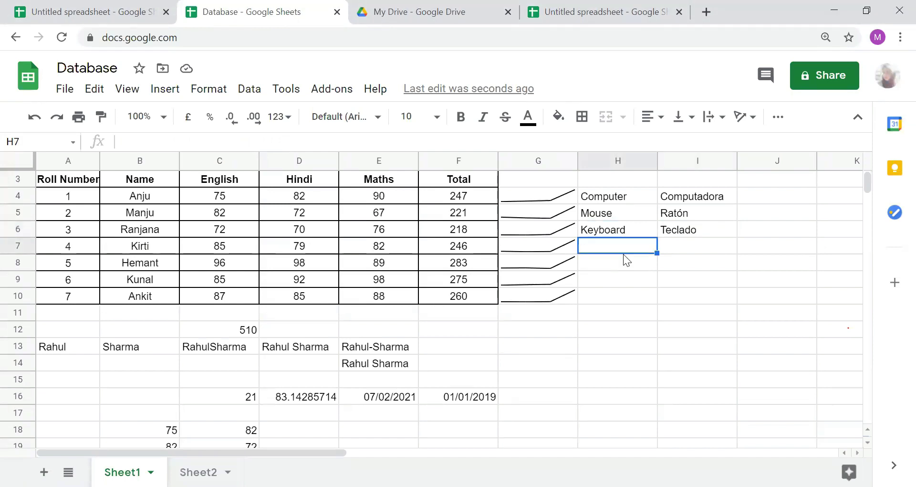
key(Up)
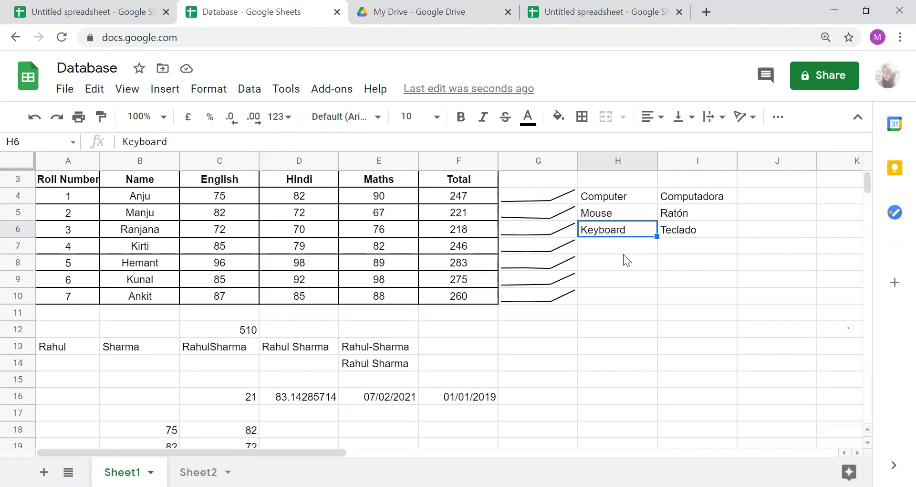
text(E)
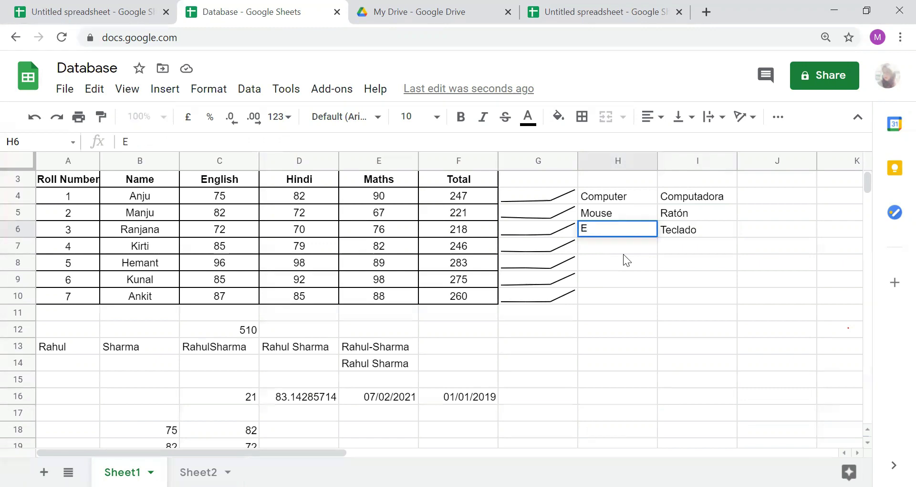
text(ducation)
key(Return)
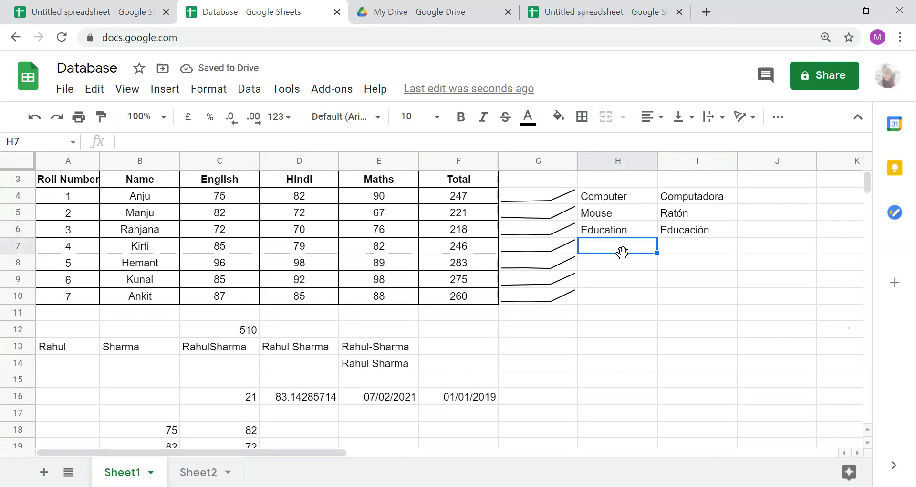
Compare the translation in I6 with its source word in H6, and review the formula in I4.
key(Up)
key(Right)
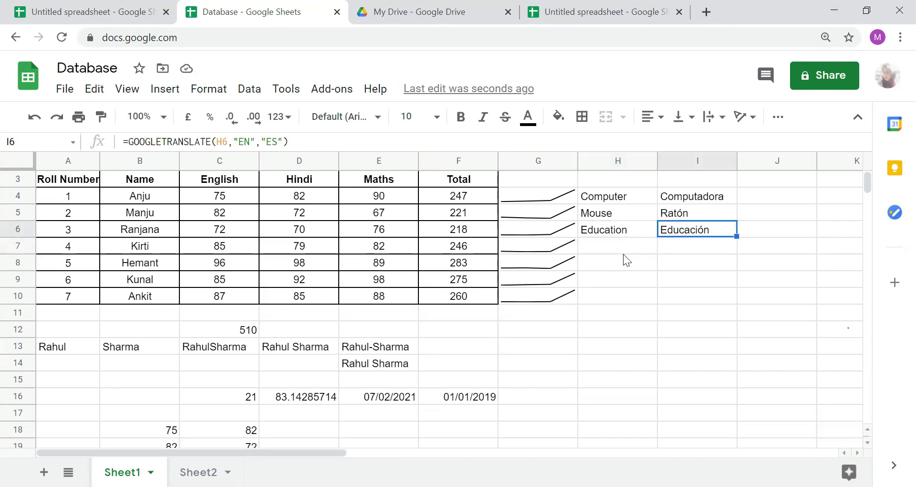
key(Left)
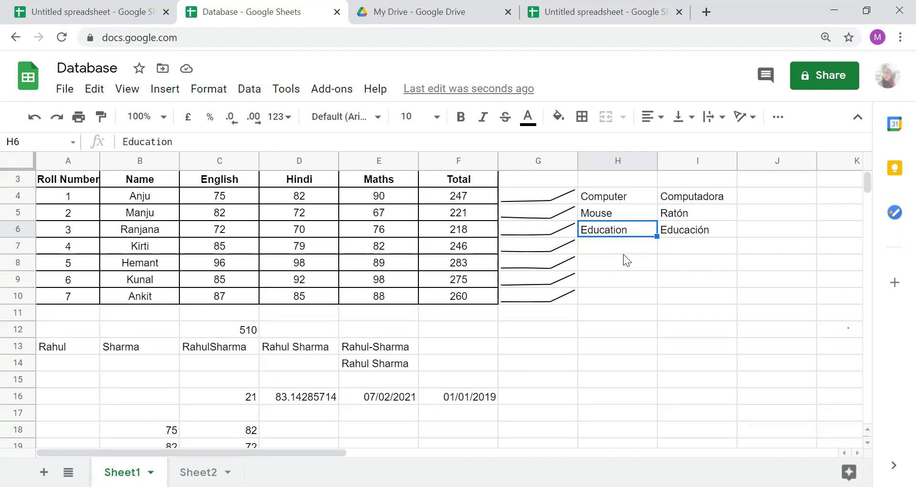
key(Right)
key(Up)
key(Up)
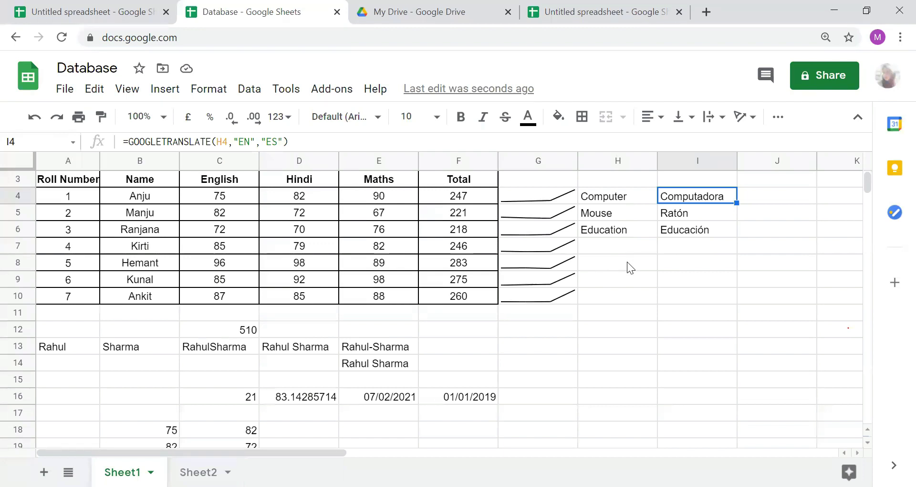
Generate a random integer between 1 and 100 in cell F18 with a RANDBETWEEN formula.
click(446, 421)
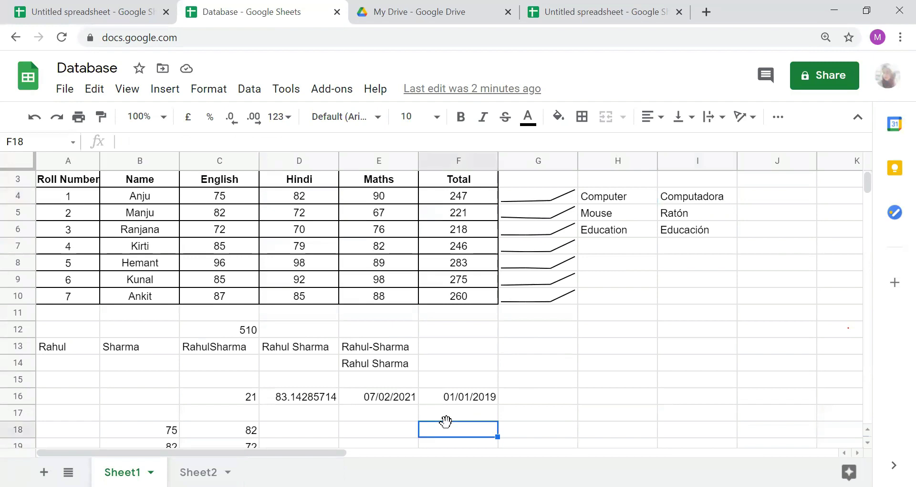
text(=ra)
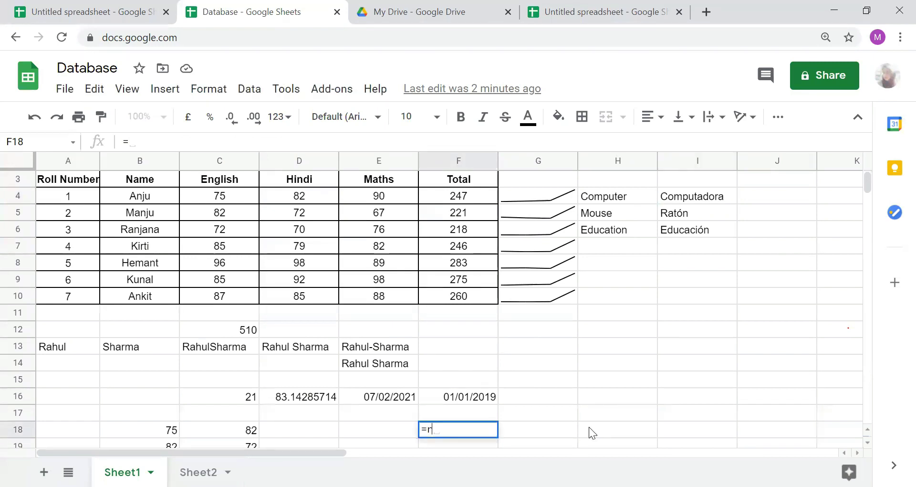
key(Up)
key(Up)
key(Up)
key(Up)
key(Up)
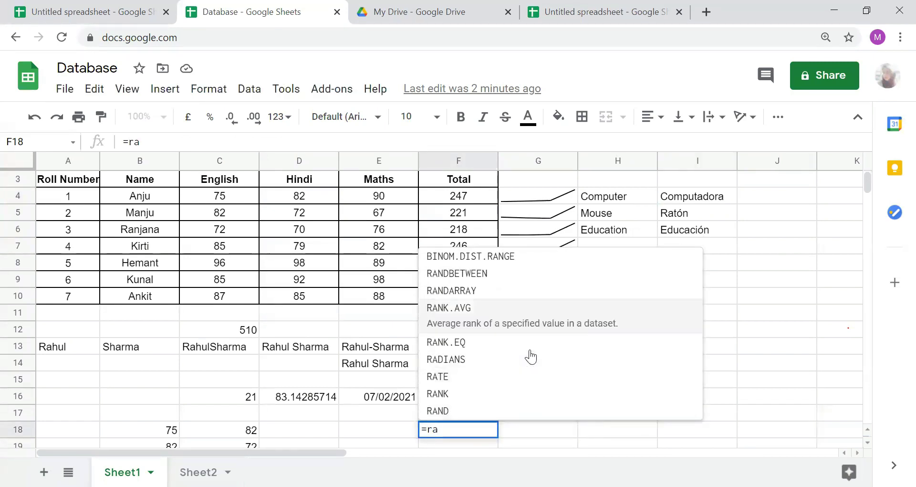
key(Tab)
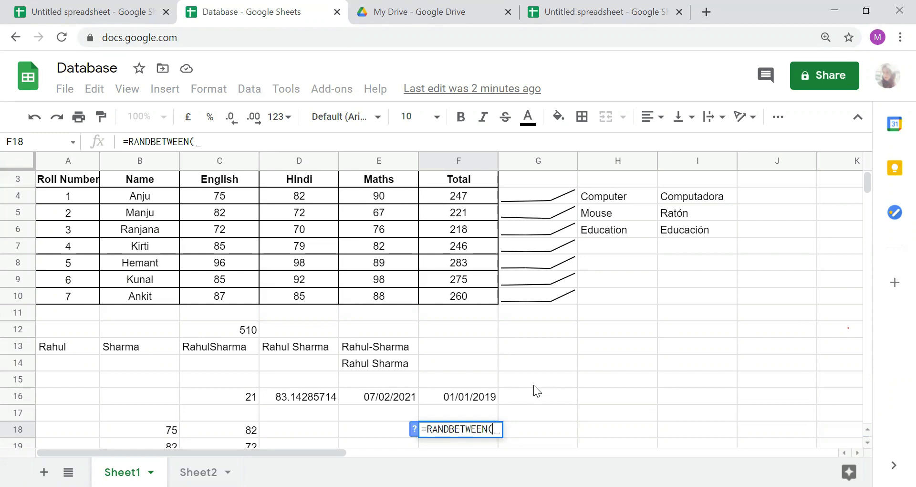
text(1)
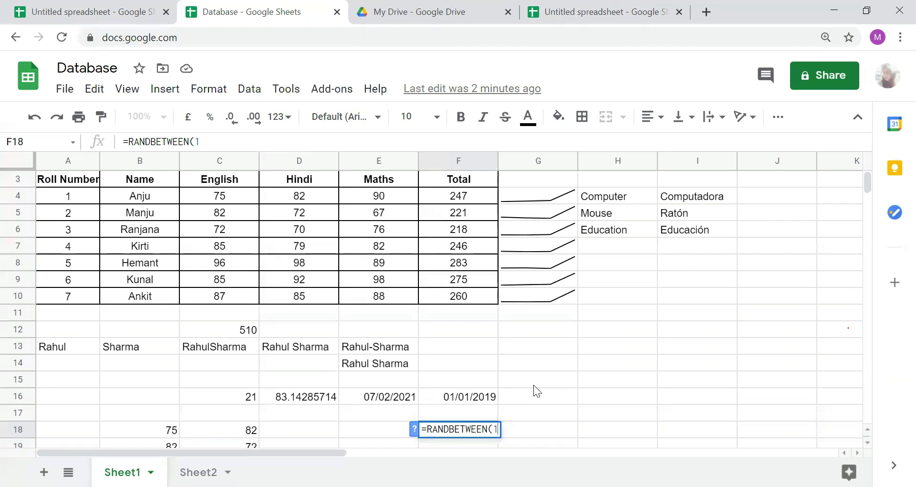
text(,100)
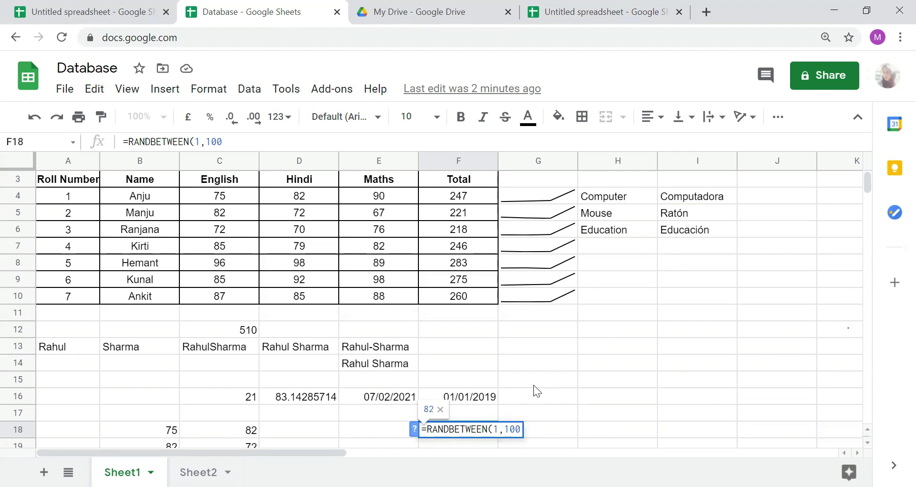
text())
key(Return)
key(Up)
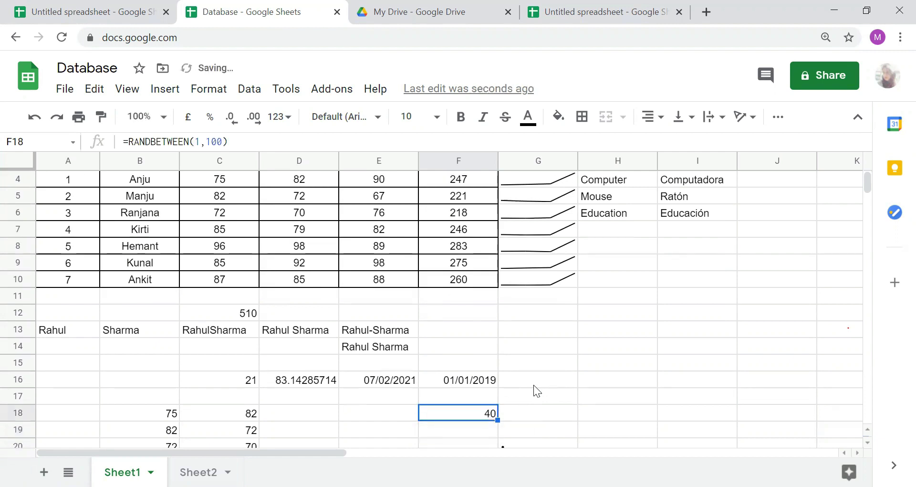
Enter a second RANDBETWEEN formula from 1 to 100 in cell G18 and check the number in F18 again.
key(Right)
text(=ran)
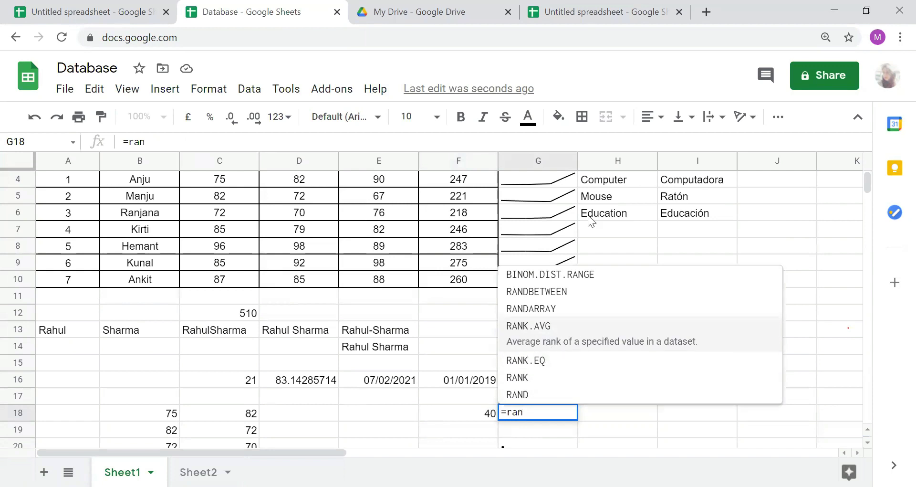
click(533, 413)
text(d)
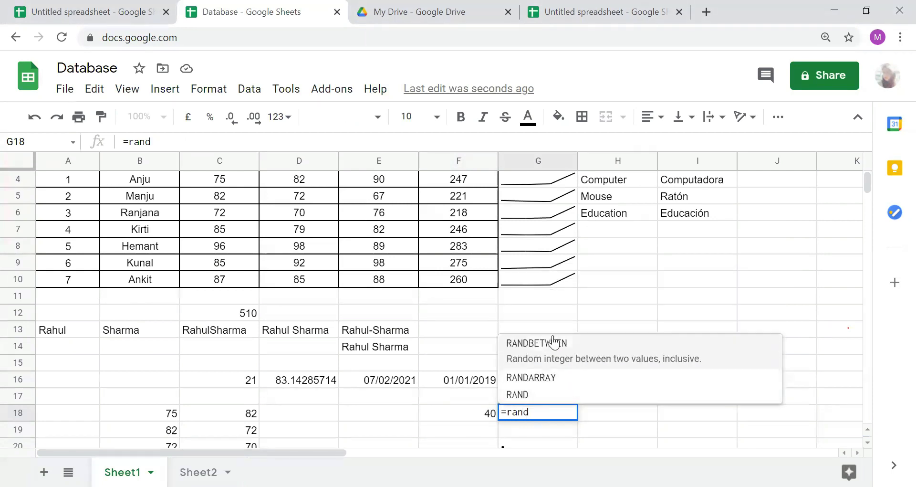
click(552, 350)
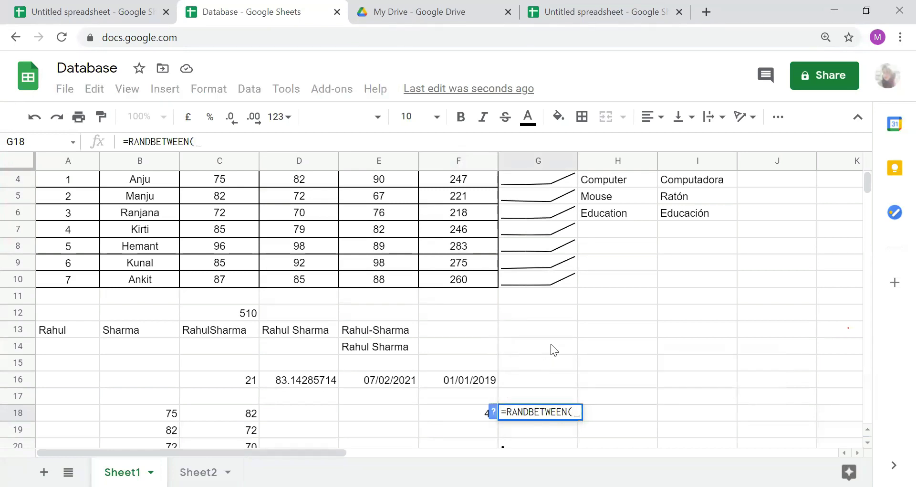
text(1,100))
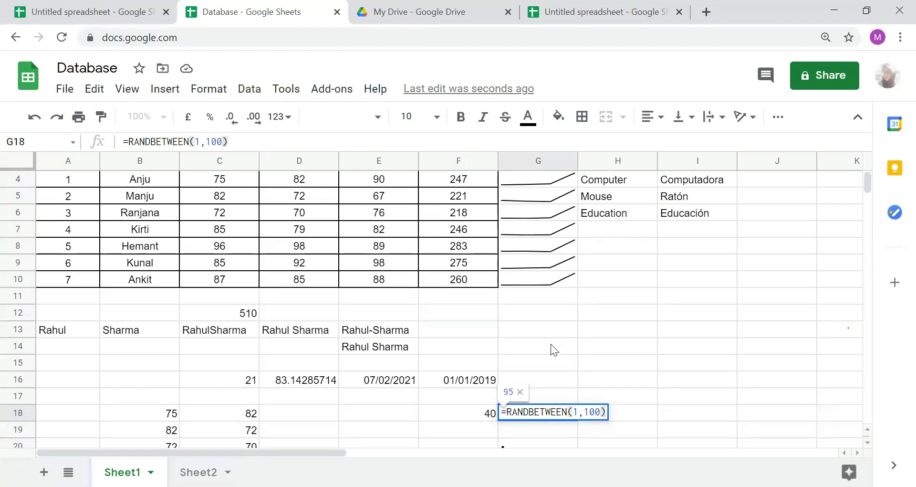
key(Return)
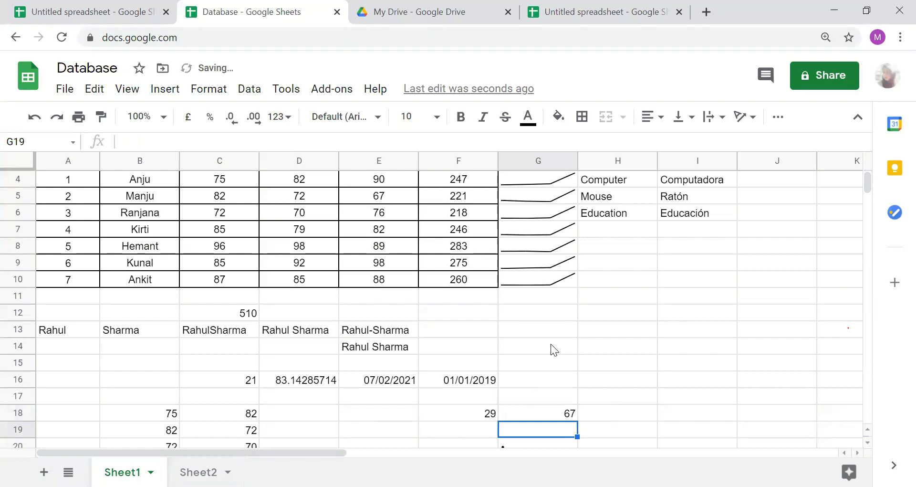
key(Up)
key(Left)
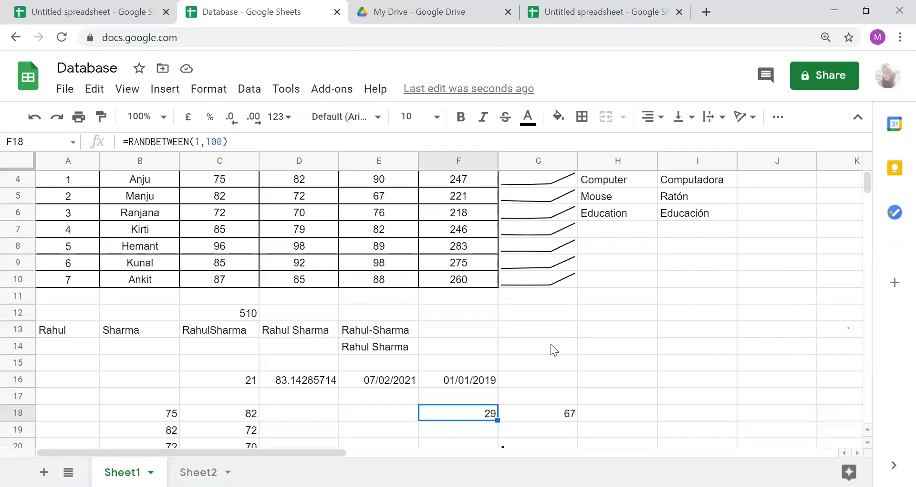
click(535, 359)
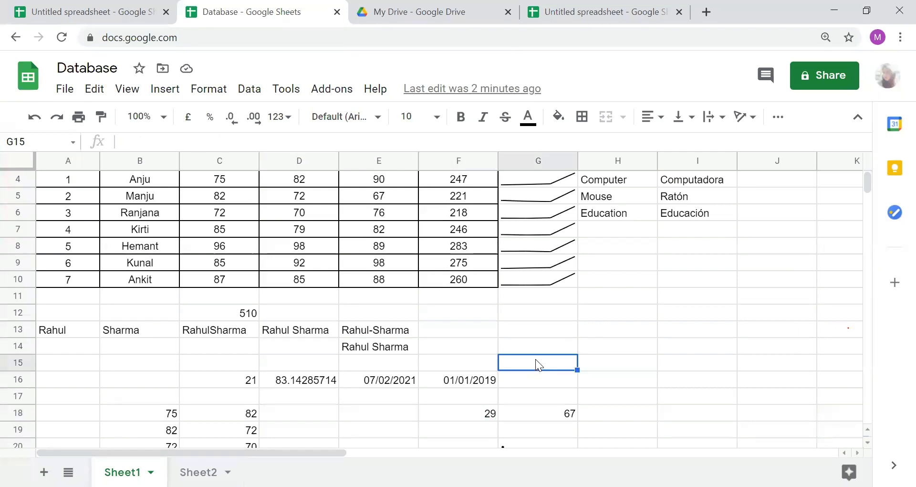